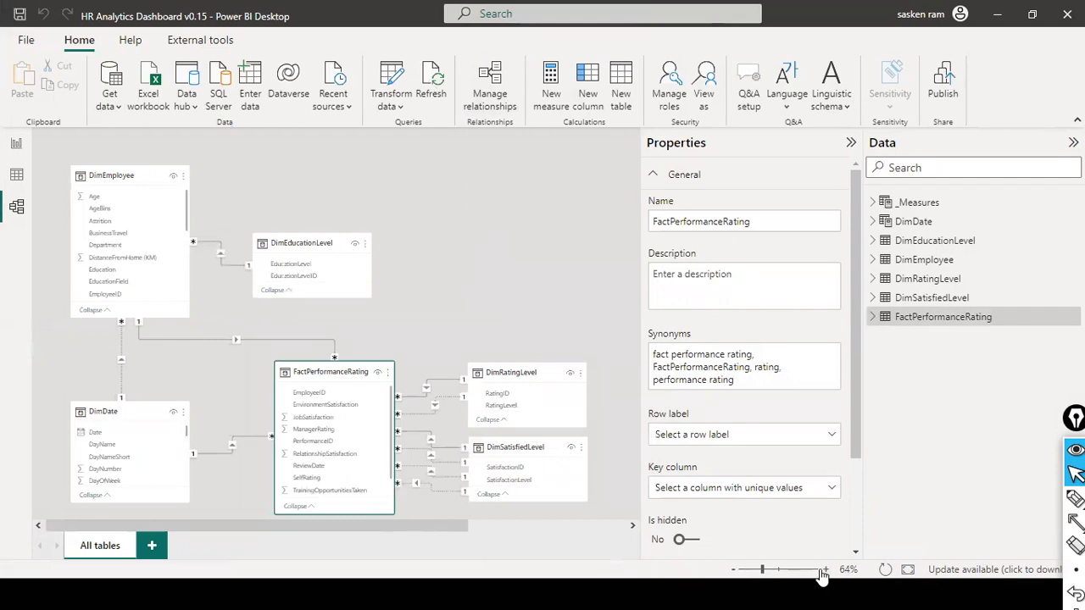
pyautogui.hotkey('alt', 'Tab')
pyautogui.hotkey('alt', 'Tab')
pyautogui.hotkey('alt', 'Tab')
pyautogui.hotkey('alt', 'Tab')
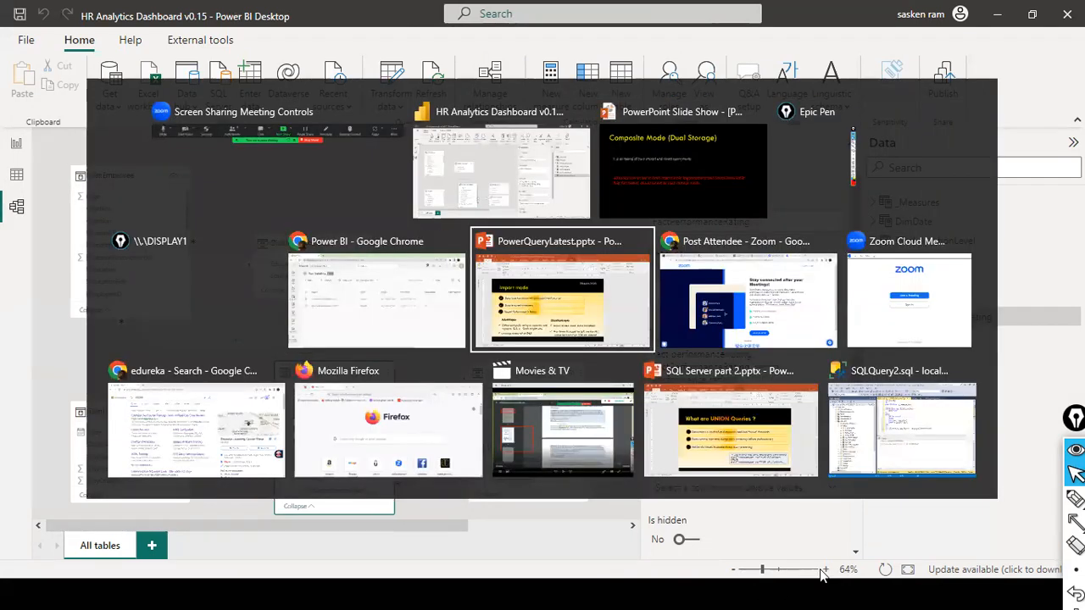
pyautogui.hotkey('alt', 'Tab')
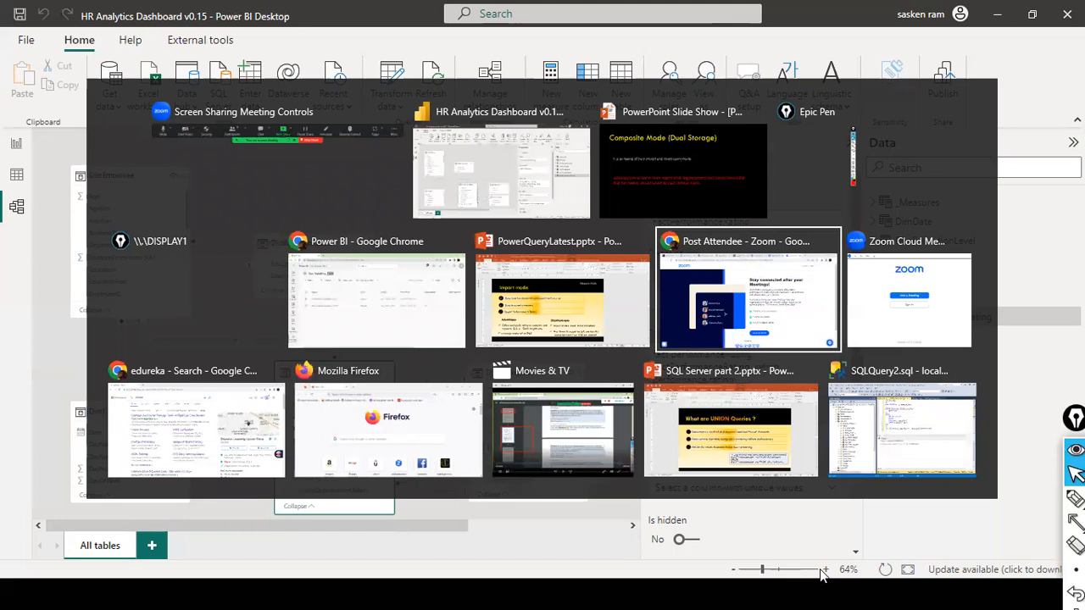
pyautogui.press('Escape')
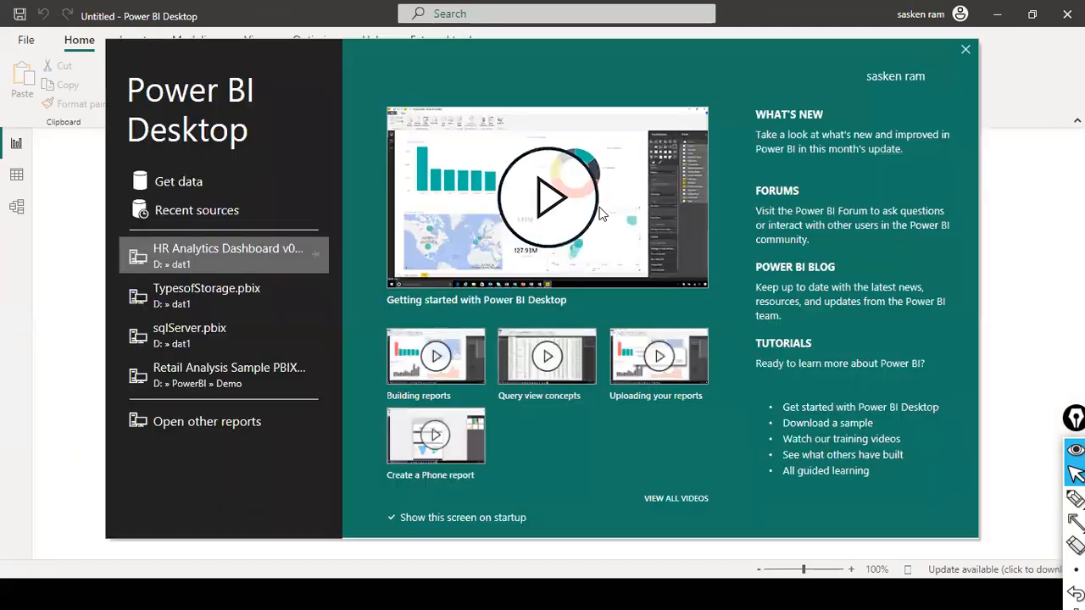
# Step: Dismiss the start screen of the new report and begin a SQL Server data connection
pyautogui.click(967, 53)
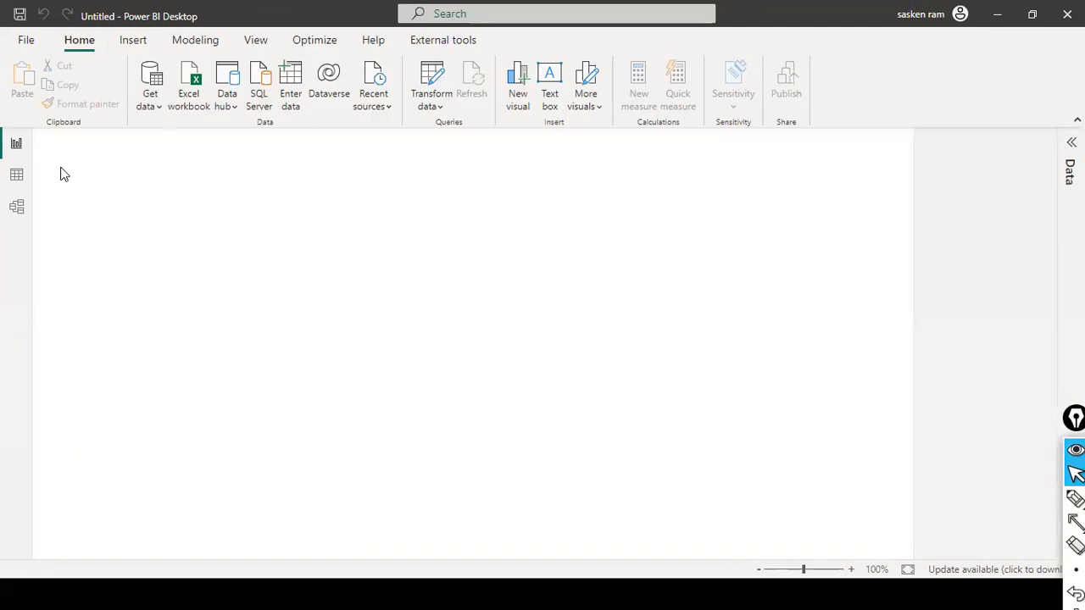
pyautogui.click(148, 106)
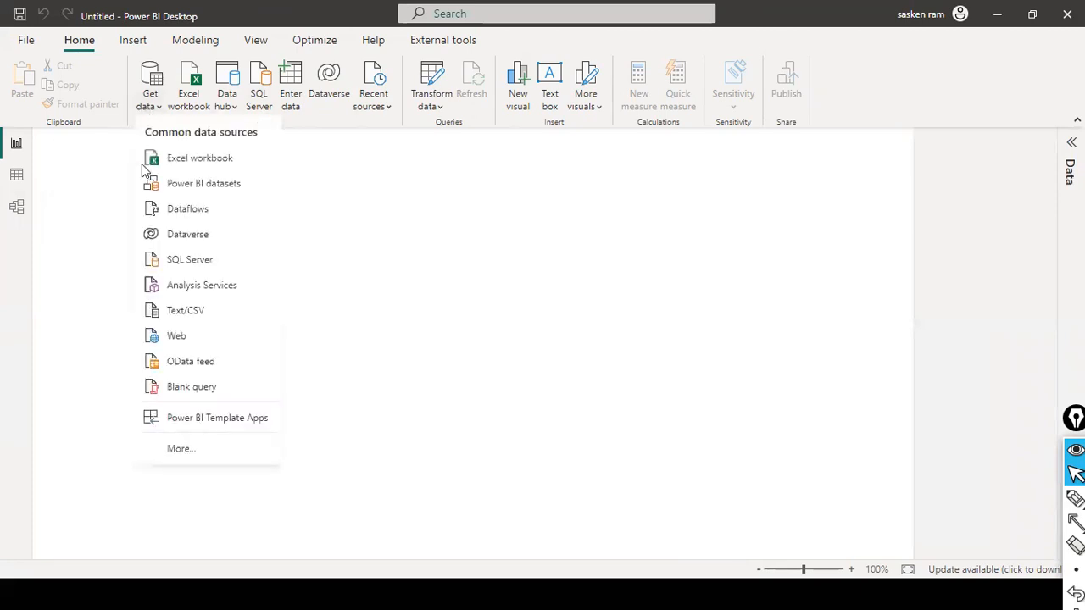
pyautogui.click(211, 266)
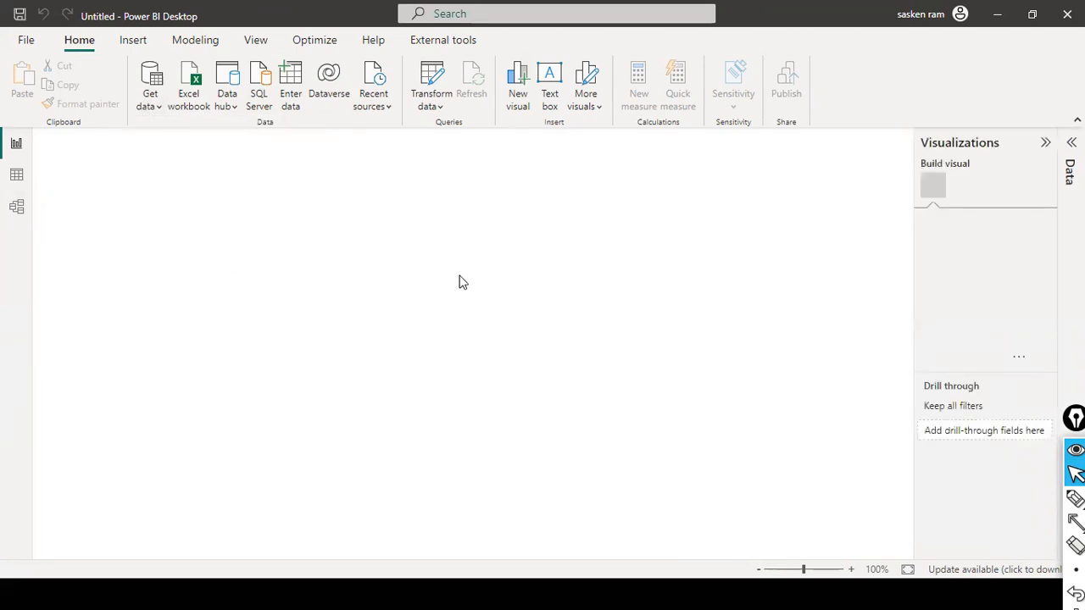
# Step: Switch to the running SQL Server Management Studio window
pyautogui.hotkey('alt', 'Tab')
pyautogui.hotkey('alt', 'Tab')
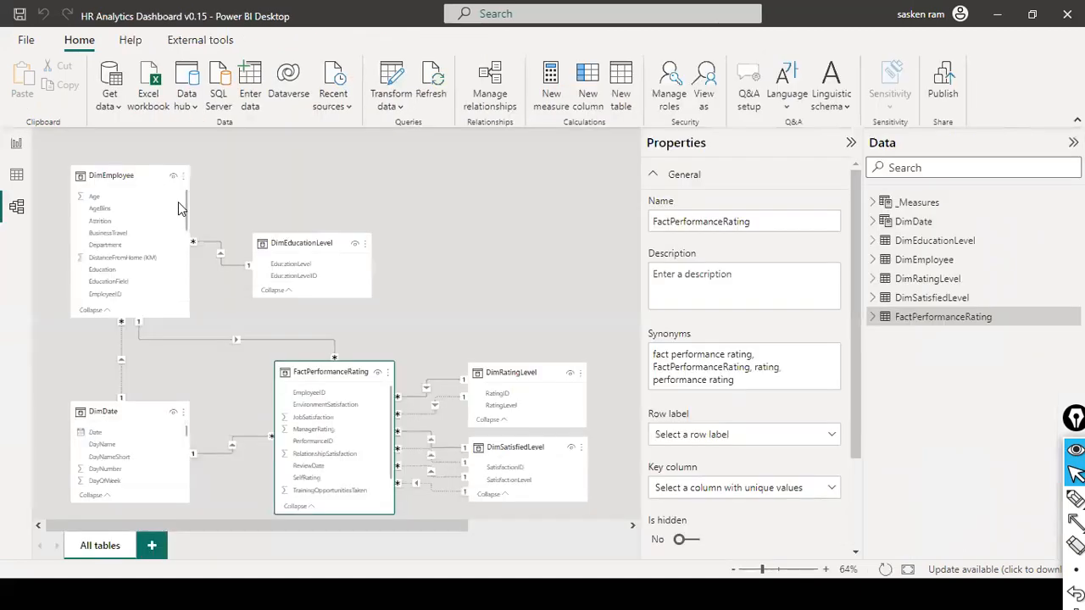
pyautogui.hotkey('alt', 'Tab')
pyautogui.hotkey('alt', 'Tab')
pyautogui.hotkey('alt', 'Tab')
pyautogui.hotkey('alt', 'Tab')
pyautogui.hotkey('alt', 'Tab')
pyautogui.hotkey('alt', 'Tab')
pyautogui.hotkey('alt', 'Tab')
pyautogui.hotkey('alt', 'Tab')
pyautogui.hotkey('alt', 'Tab')
pyautogui.hotkey('alt', 'Tab')
pyautogui.hotkey('alt', 'Tab')
pyautogui.hotkey('alt', 'Tab')
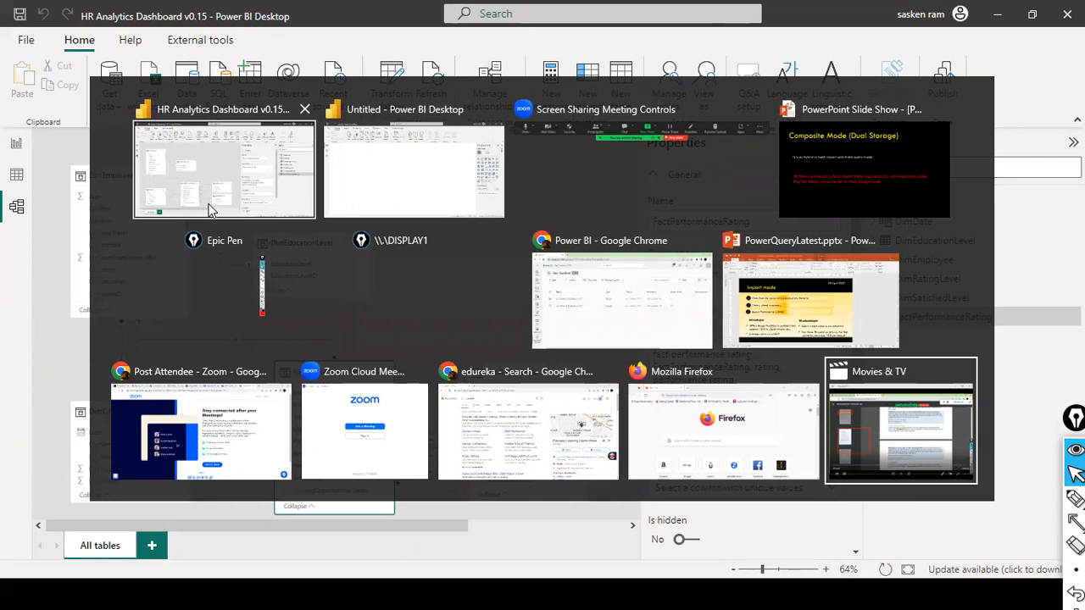
pyautogui.click(212, 210)
pyautogui.press('super')
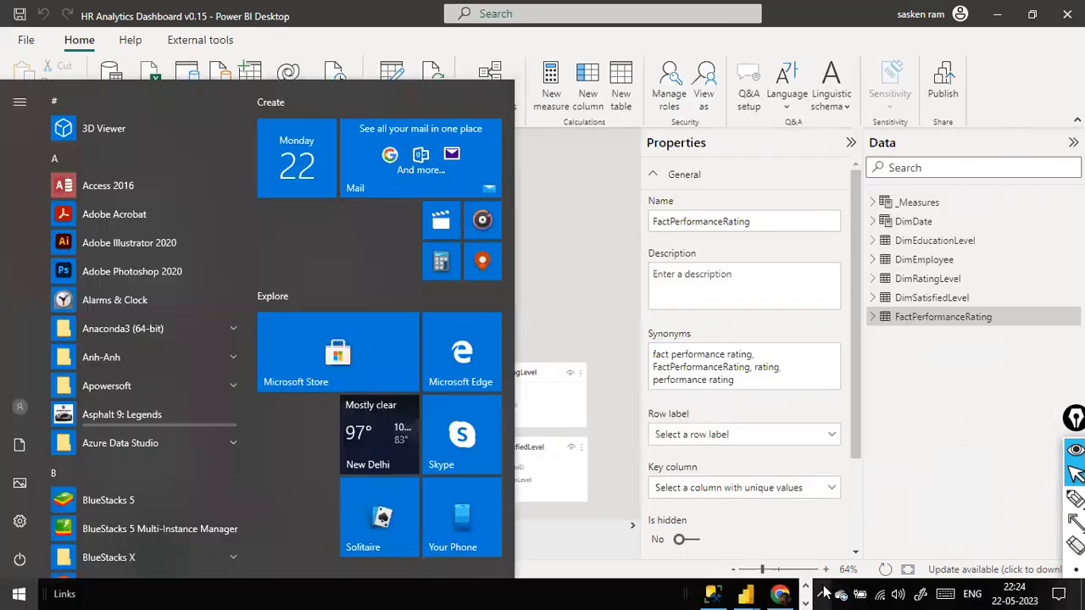
pyautogui.click(712, 594)
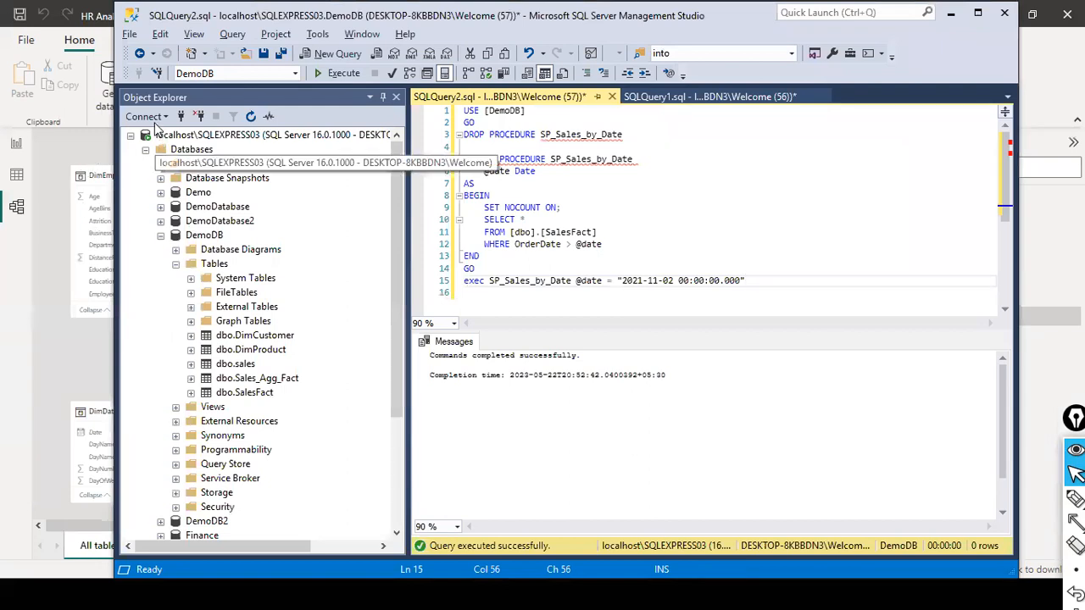
# Step: Copy the server name localhost\SQLEXPRESS03 from the Database Engine connection dialog and leave the dialog without connecting
pyautogui.click(166, 119)
pyautogui.click(138, 305)
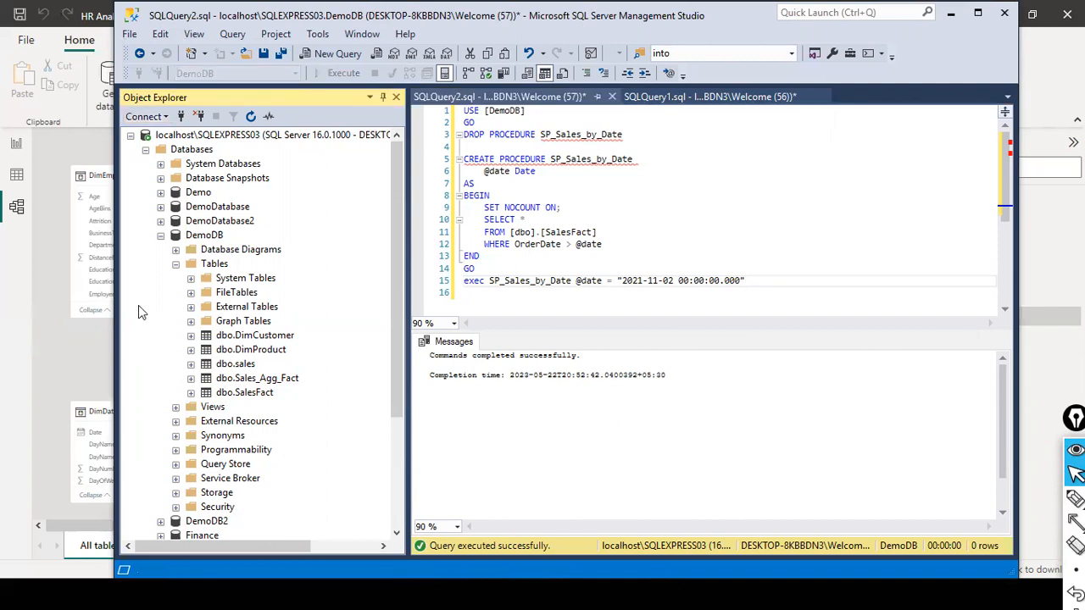
pyautogui.click(167, 117)
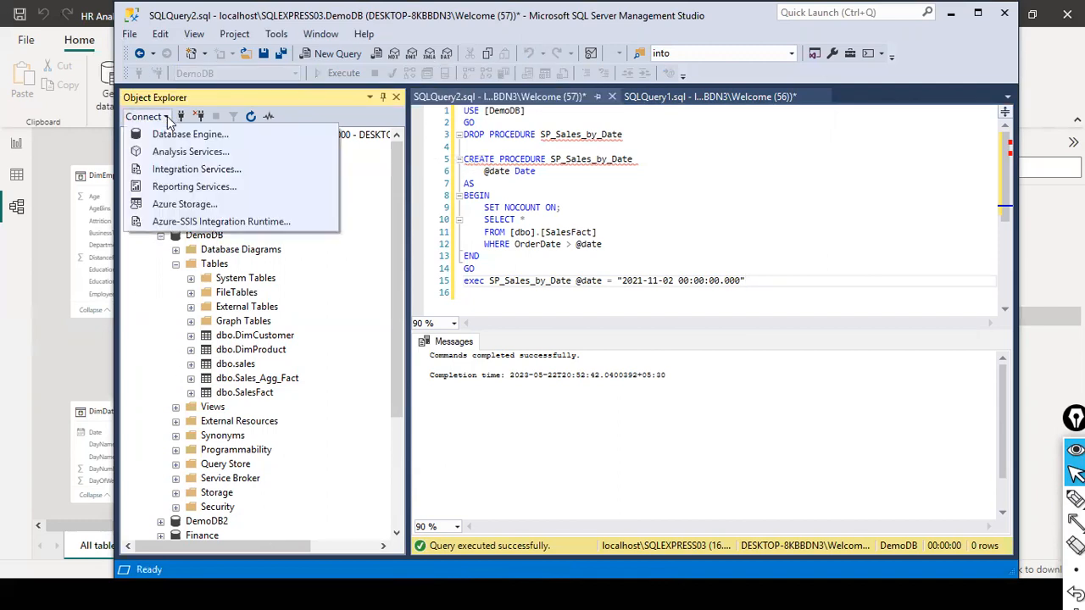
pyautogui.click(188, 136)
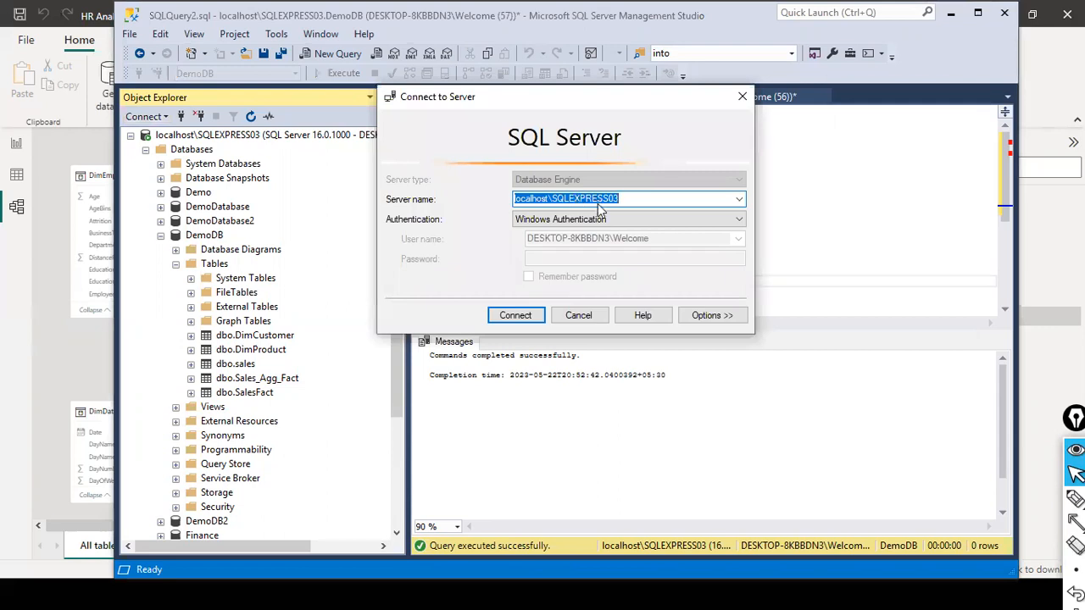
pyautogui.rightClick(598, 205)
pyautogui.click(636, 257)
pyautogui.click(106, 219)
pyautogui.click(581, 170)
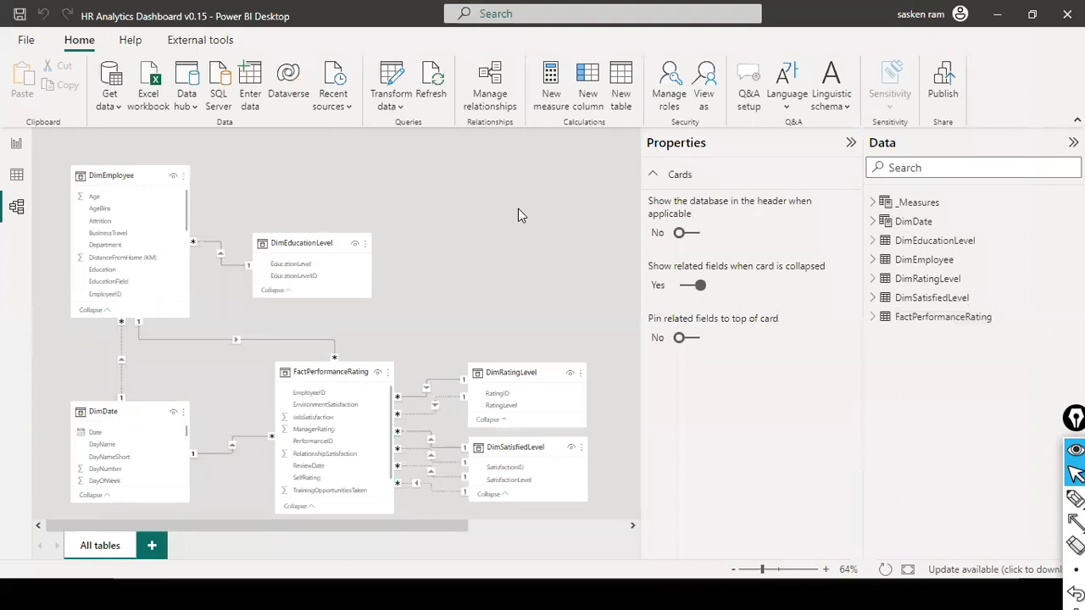
# Step: In the untitled Power BI report, connect to server localhost\SQLEXPRESS03 and database DemoDB in Import mode
pyautogui.hotkey('alt', 'Tab')
pyautogui.hotkey('alt', 'Tab')
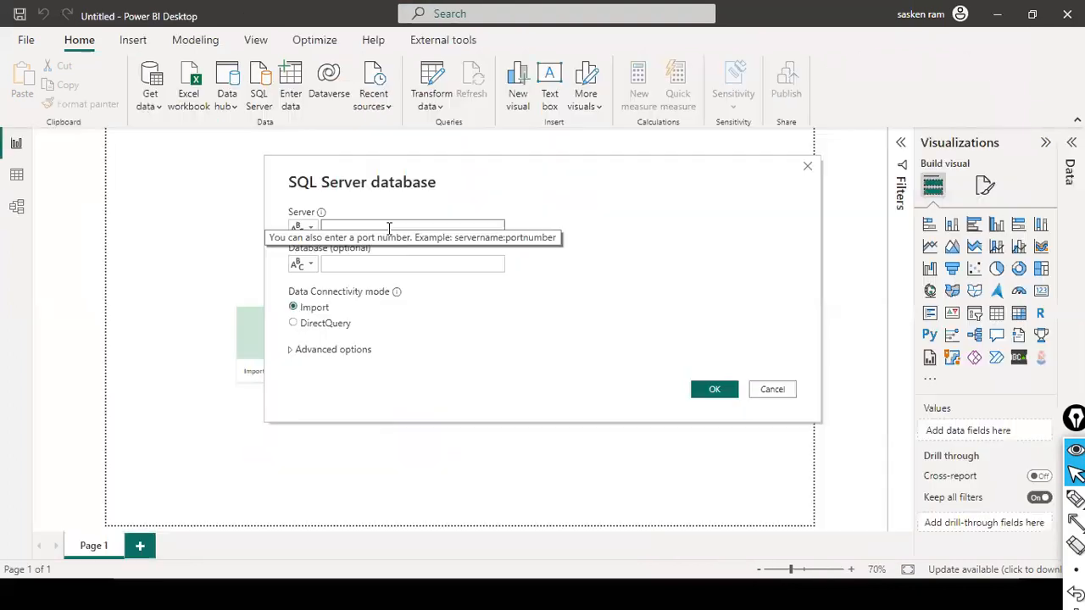
pyautogui.hotkey('ctrl', 'v')
pyautogui.click(472, 264)
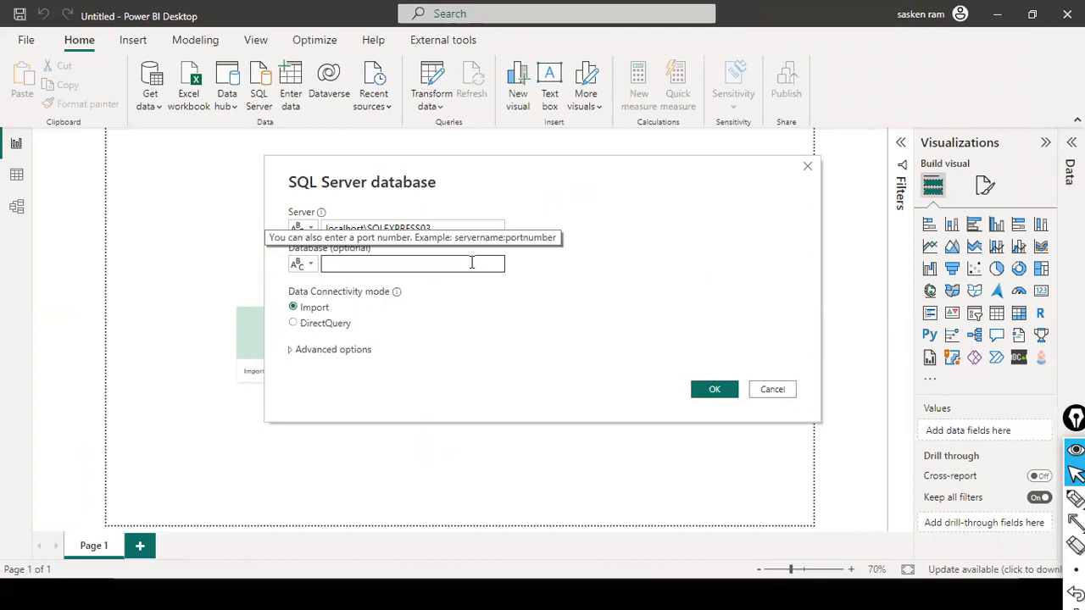
pyautogui.write('Dem')
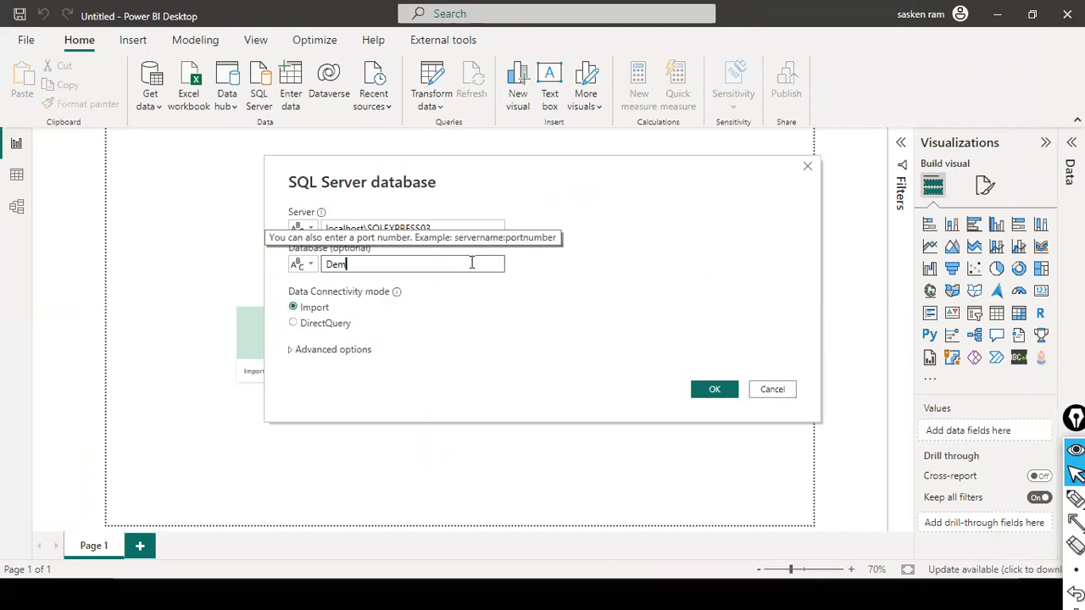
pyautogui.write('oDB')
pyautogui.click(715, 390)
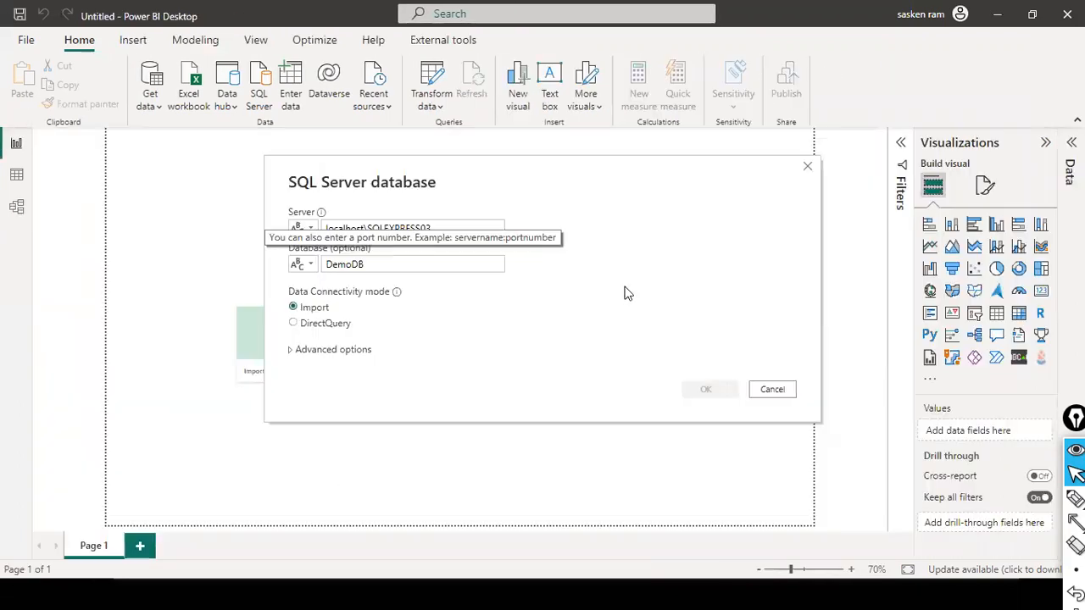
# Step: View the DemoDB tables in SQL Server Management Studio and return to the untitled Power BI report
pyautogui.hotkey('alt', 'Tab')
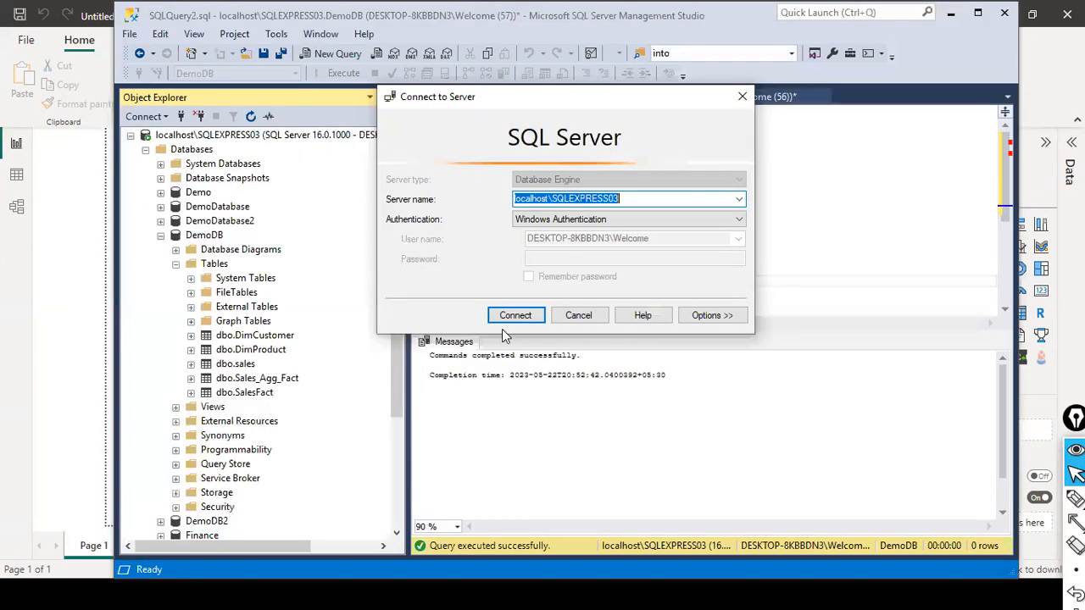
pyautogui.click(514, 317)
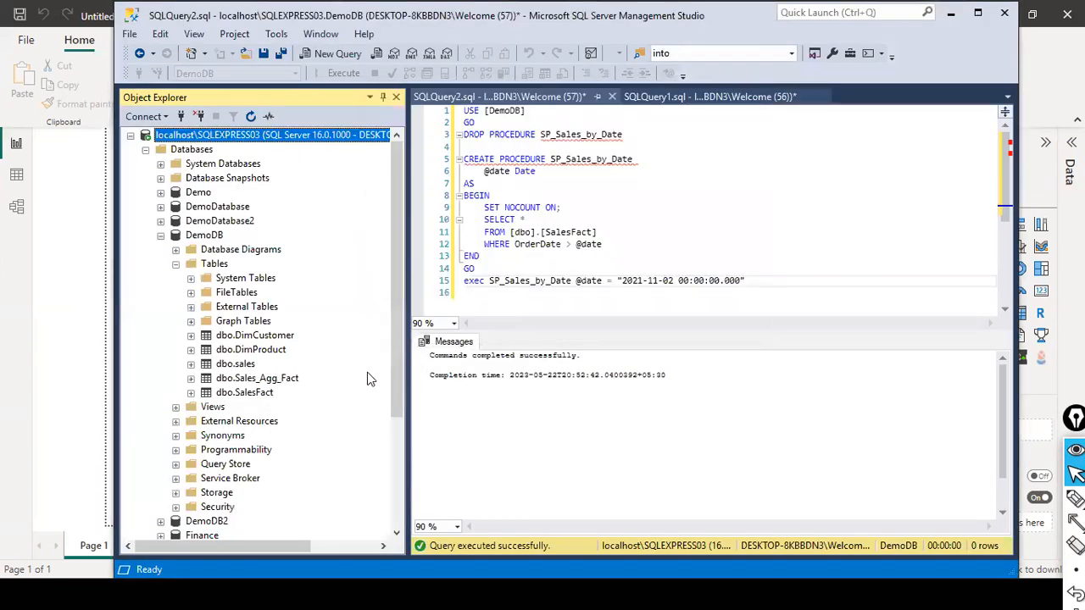
pyautogui.hotkey('alt', 'Tab')
pyautogui.hotkey('alt', 'Tab')
pyautogui.hotkey('alt', 'shift', 'Tab')
pyautogui.hotkey('alt', 'Tab')
pyautogui.press('Escape')
pyautogui.hotkey('alt', 'Tab')
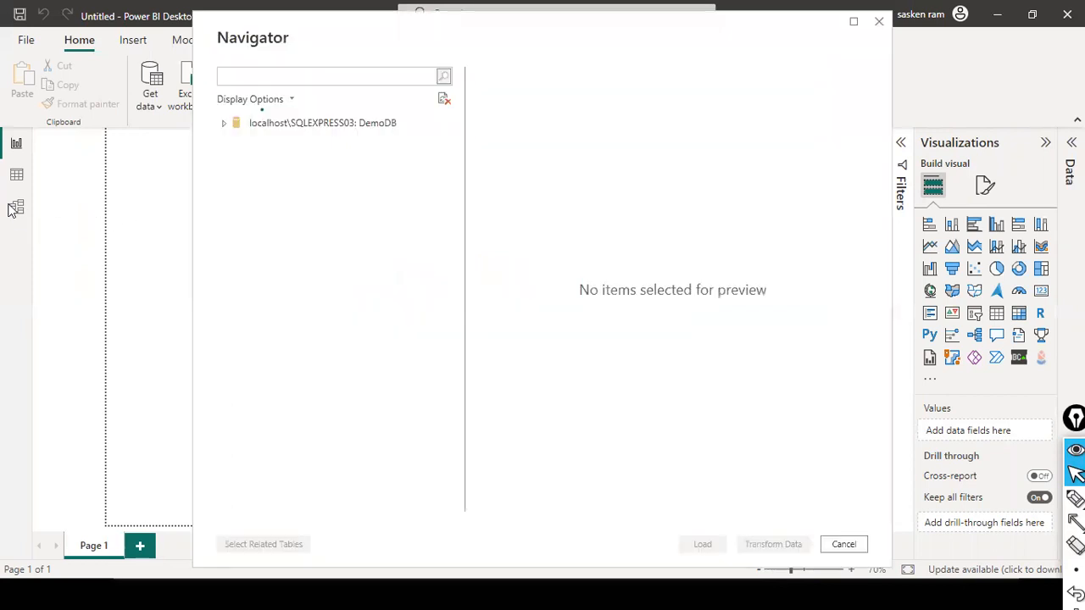
# Step: Load the DimCustomer, SalesFact and Sales_Agg_Fact tables from the DemoDB database
pyautogui.click(225, 125)
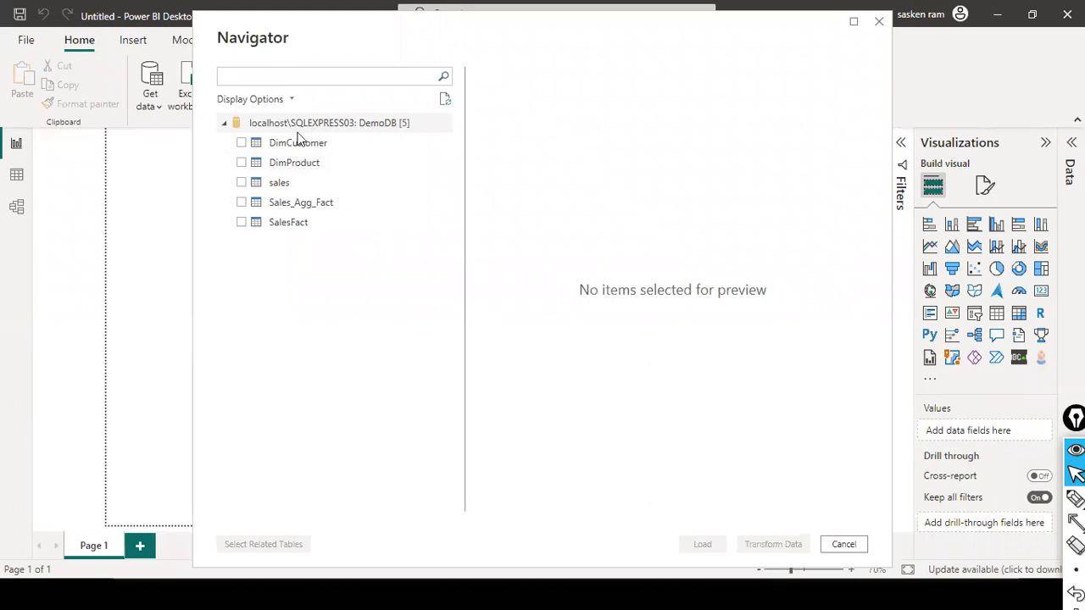
pyautogui.click(240, 146)
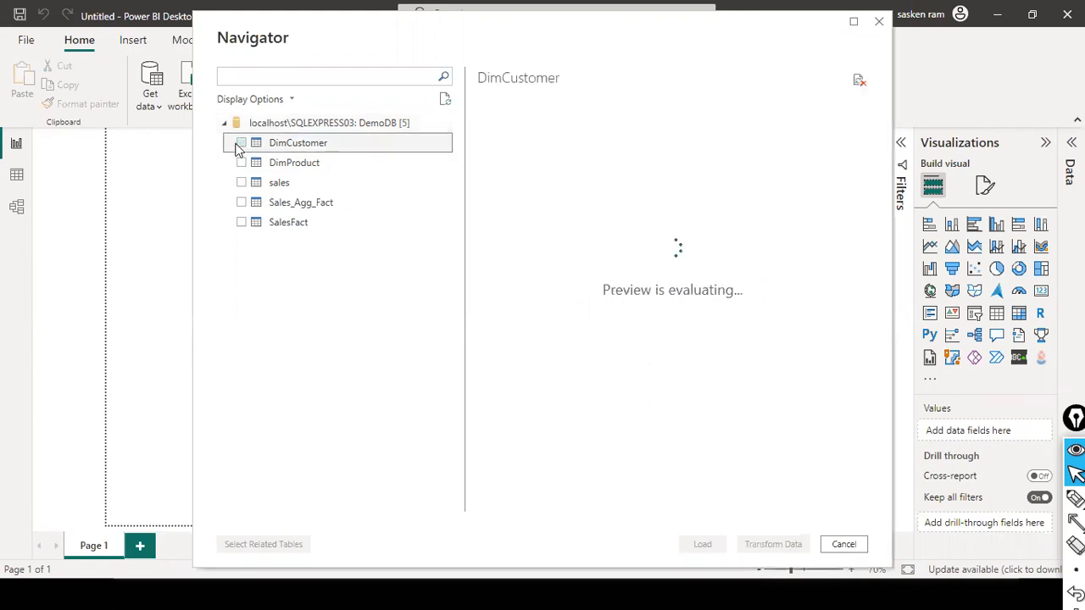
pyautogui.click(242, 144)
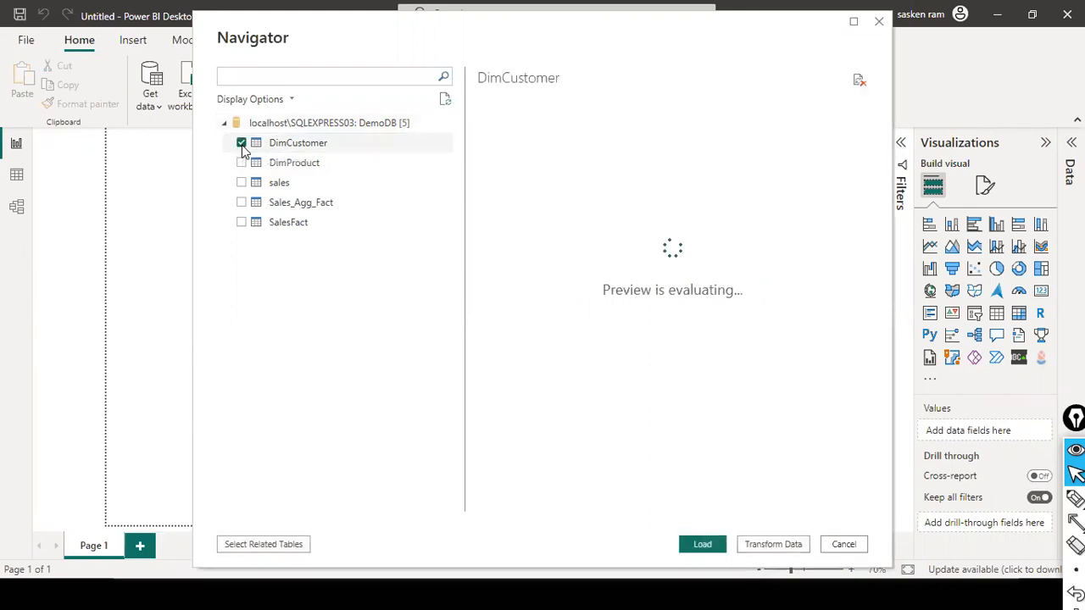
pyautogui.click(242, 226)
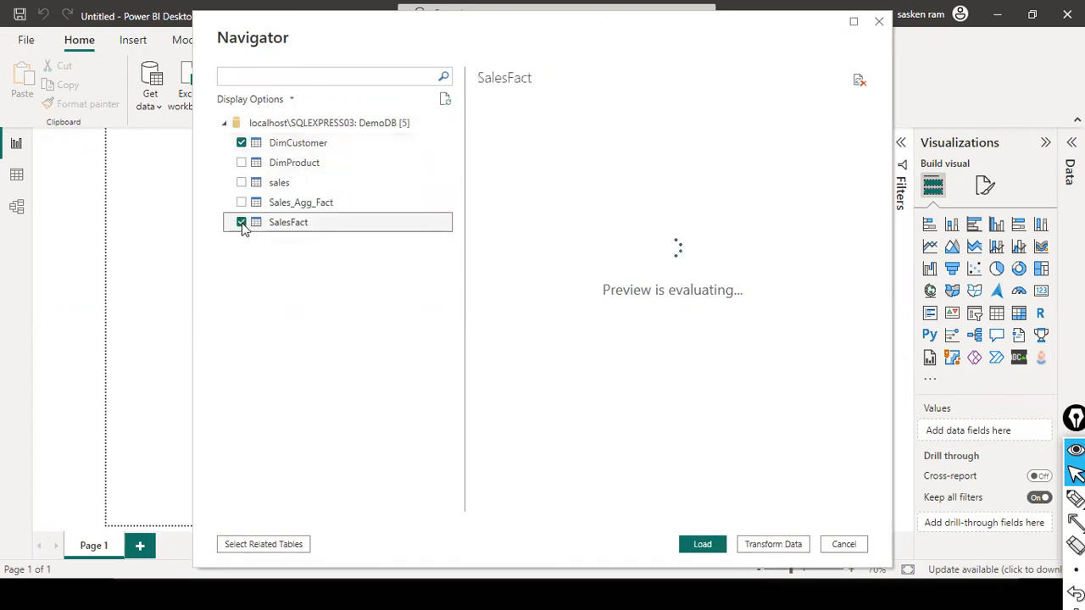
pyautogui.click(242, 202)
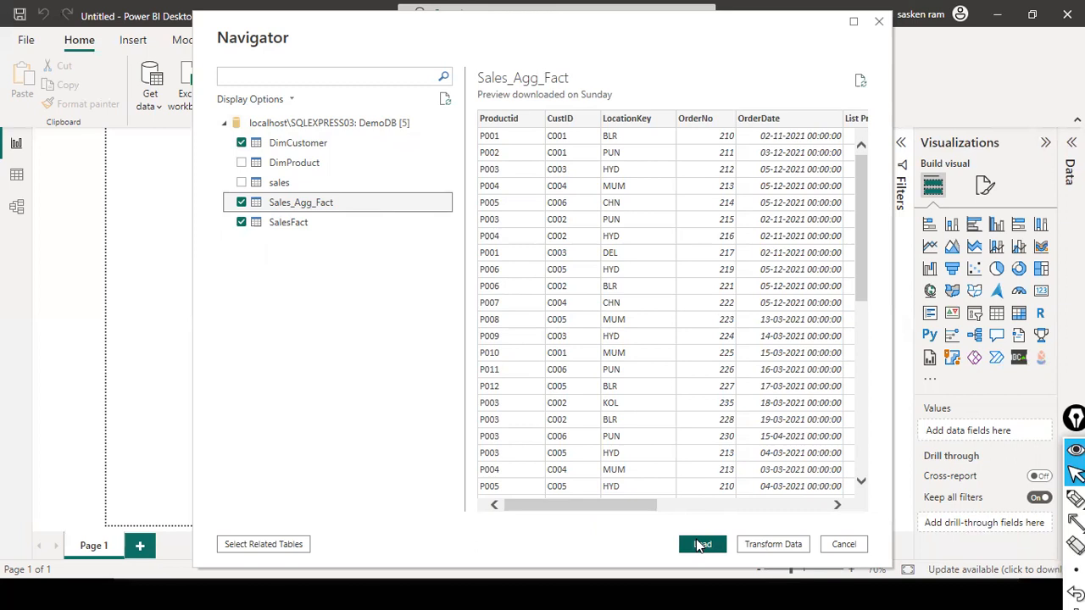
pyautogui.click(700, 546)
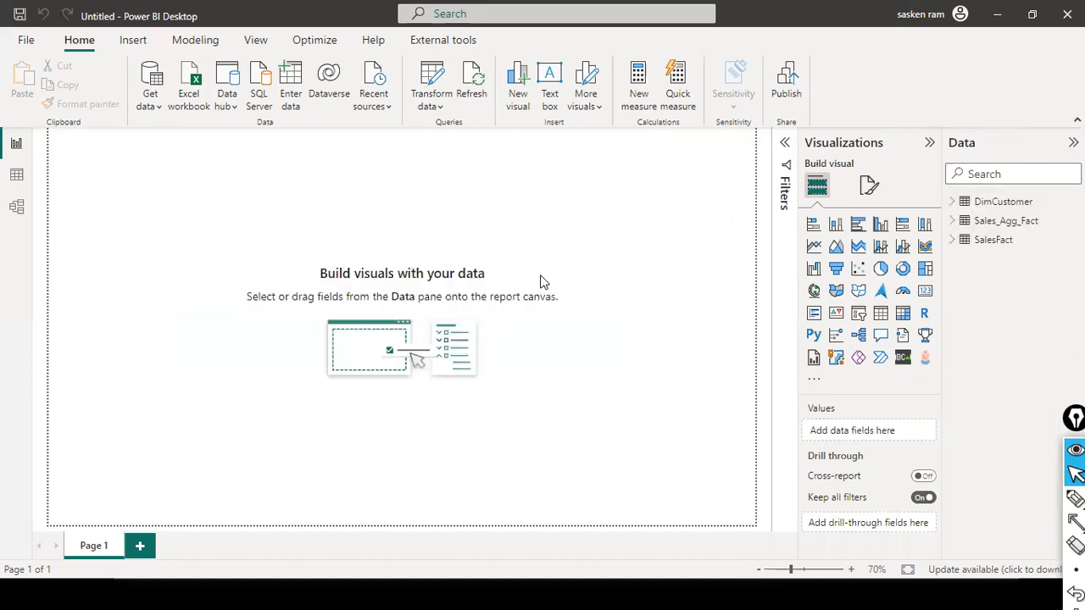
# Step: Arrange the table cards in the model view in one row, with DimCustomer between SalesFact and Sales_Agg_Fact
pyautogui.click(15, 208)
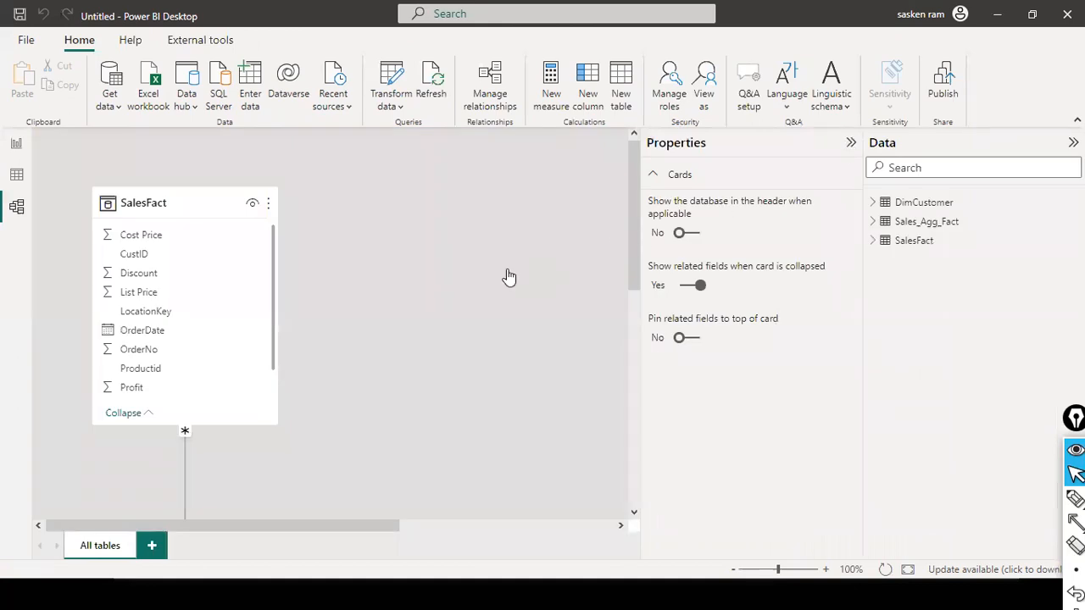
pyautogui.scroll(-5, 435, 285)
pyautogui.moveTo(484, 299); pyautogui.dragTo(421, 114)
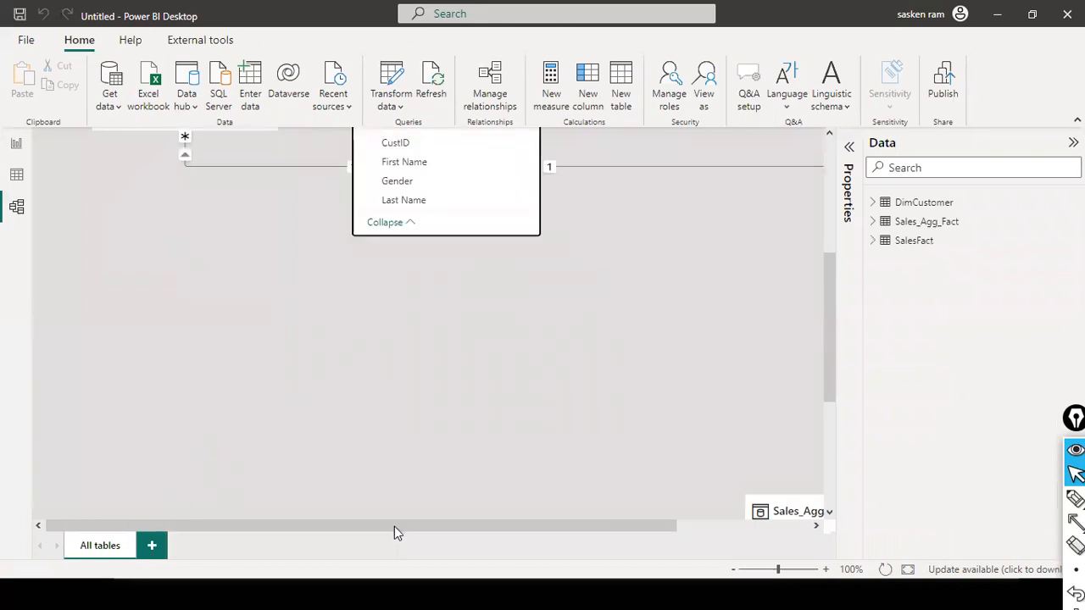
pyautogui.moveTo(685, 511); pyautogui.dragTo(678, 149)
pyautogui.moveTo(468, 389); pyautogui.dragTo(439, 130)
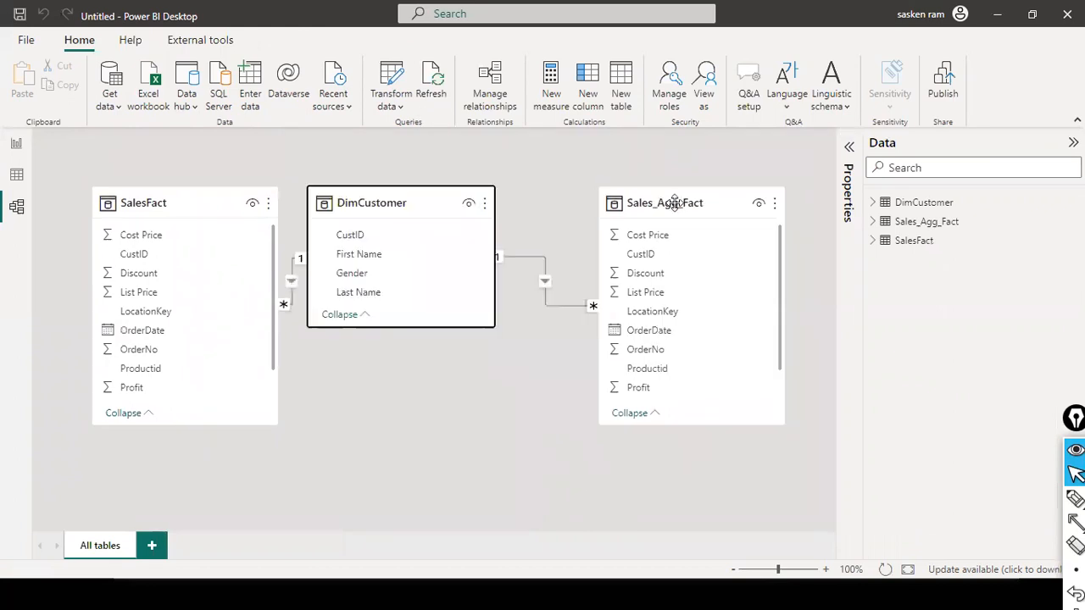
pyautogui.click(732, 210)
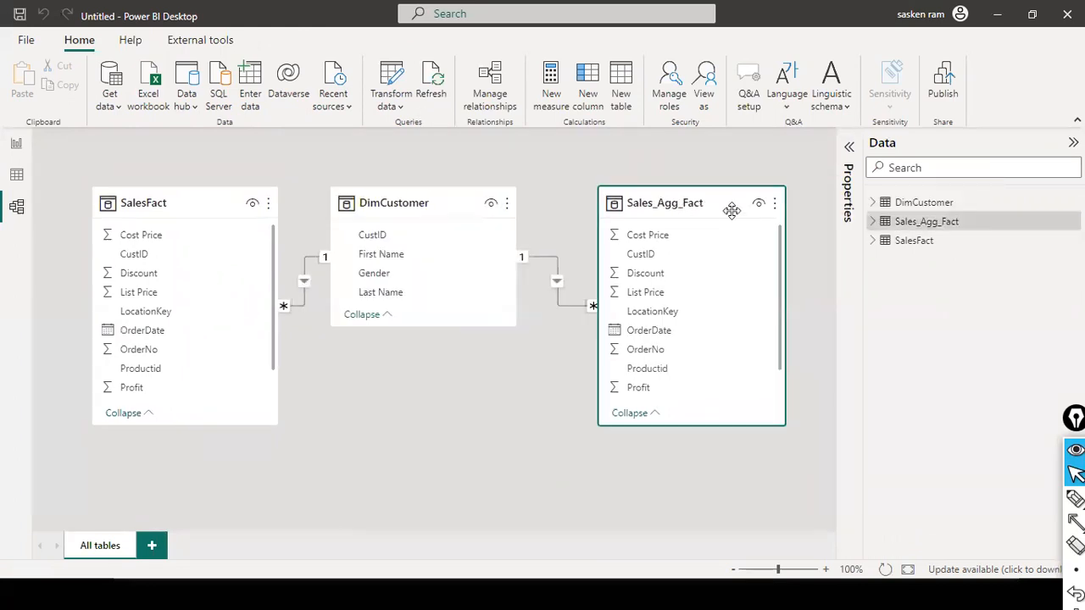
pyautogui.click(455, 197)
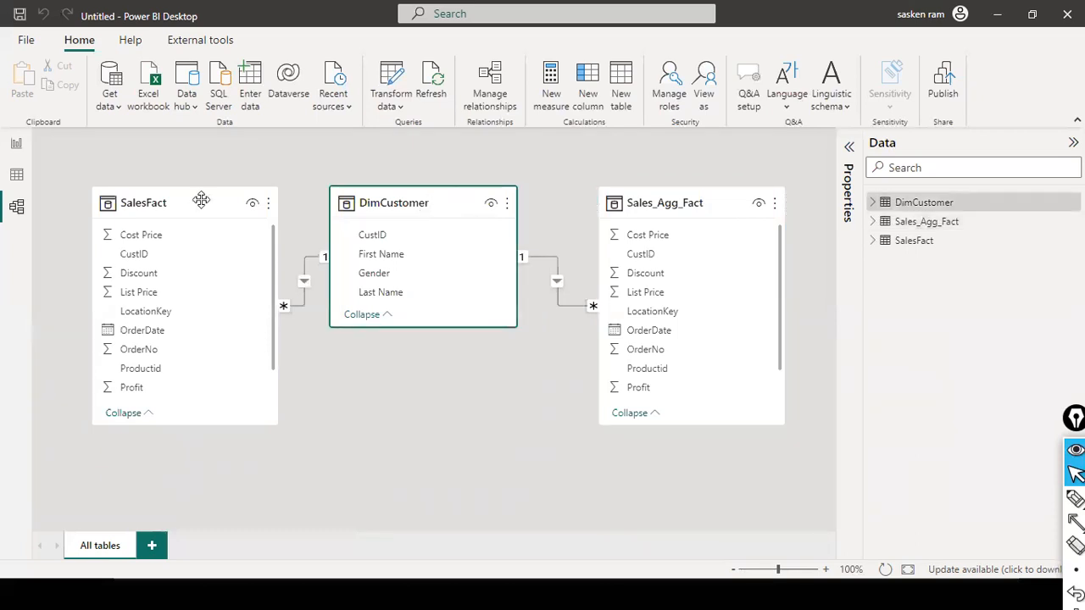
# Step: Try to change the SalesFact table's storage mode to DirectQuery in its advanced properties
pyautogui.click(151, 202)
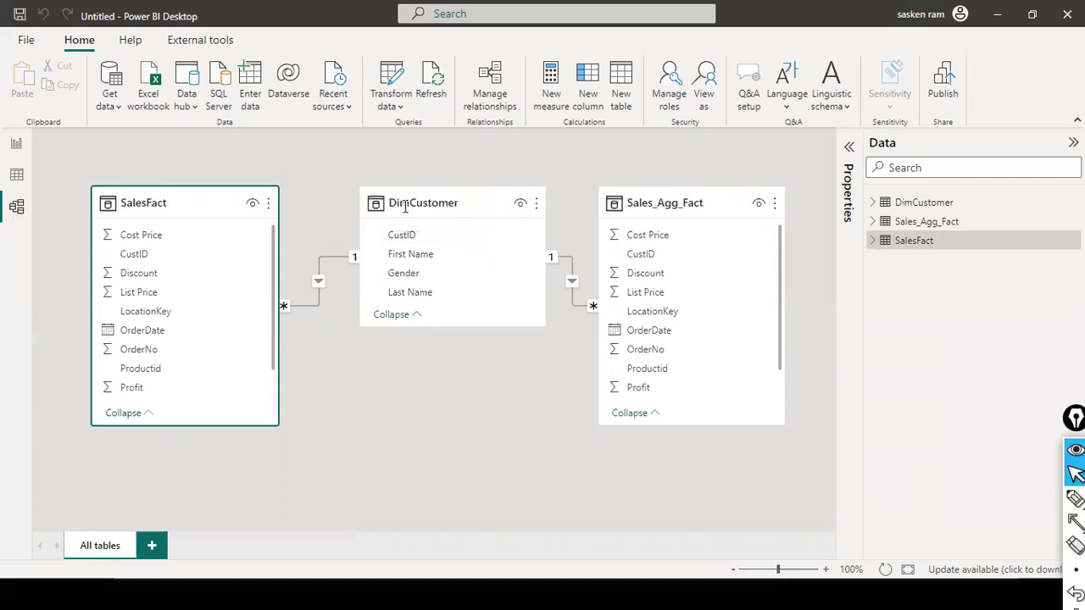
pyautogui.click(848, 149)
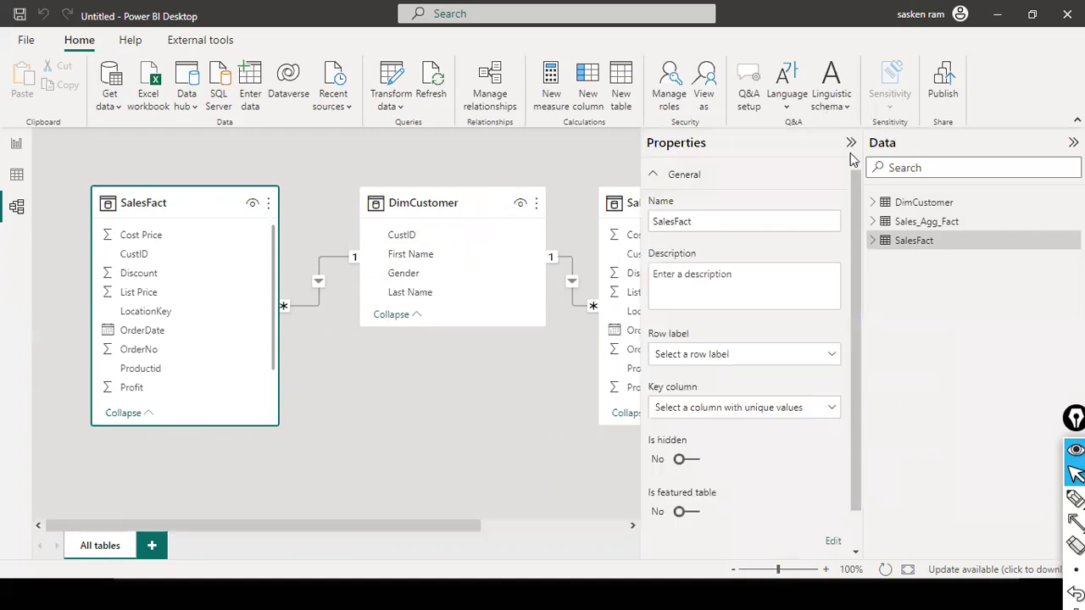
pyautogui.scroll(-1, 785, 207)
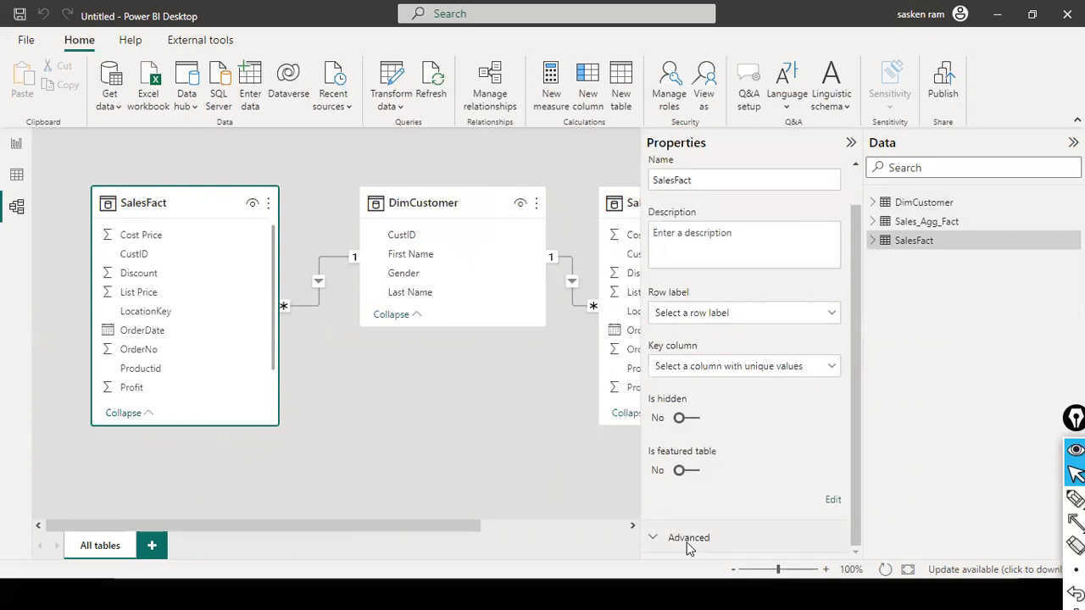
pyautogui.click(658, 541)
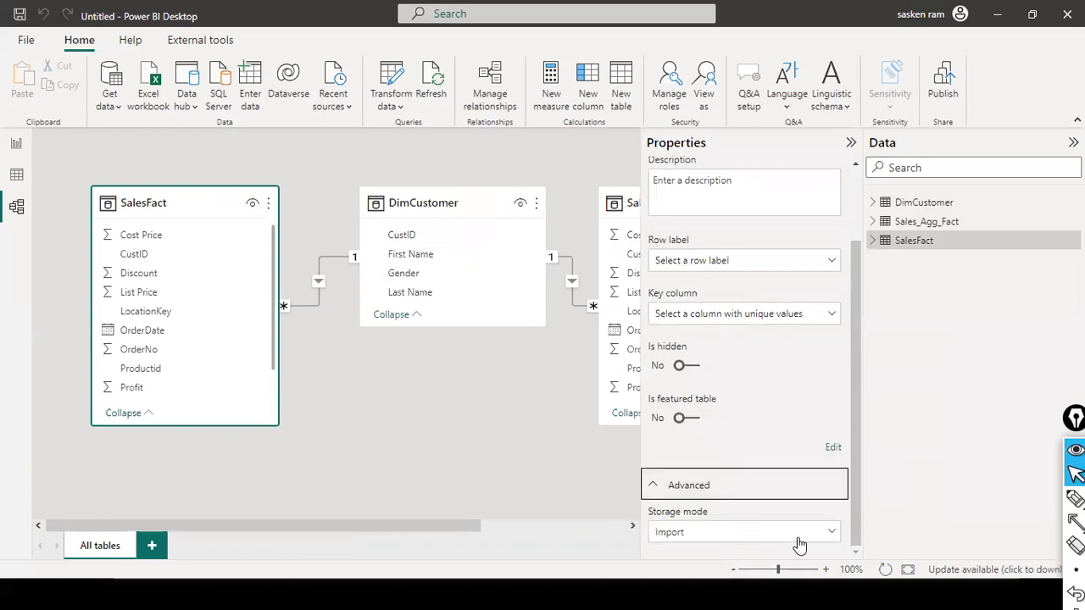
pyautogui.click(833, 534)
pyautogui.click(833, 535)
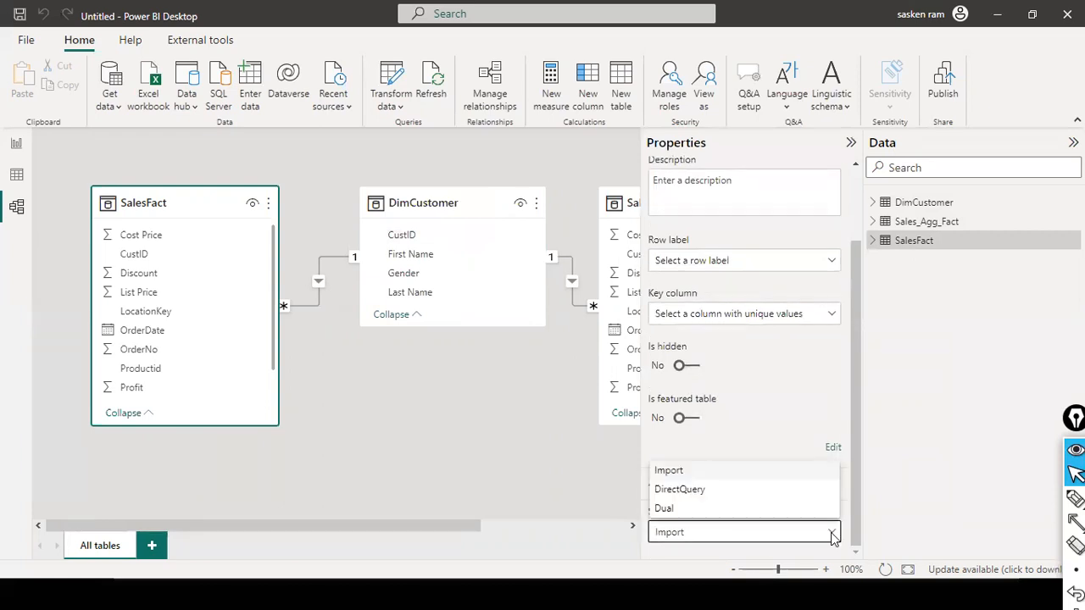
pyautogui.click(685, 491)
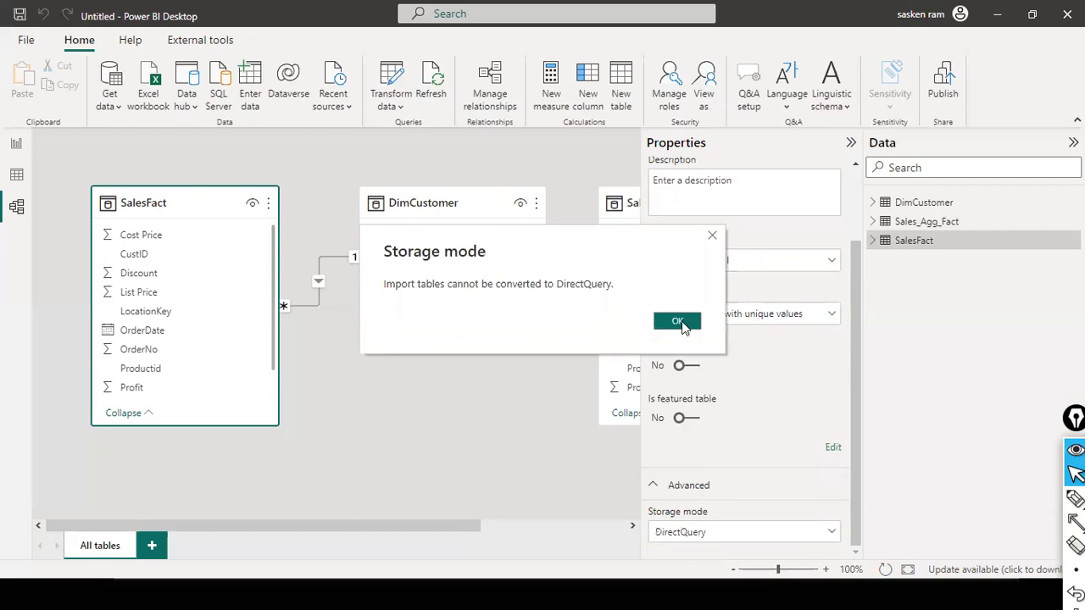
pyautogui.click(678, 321)
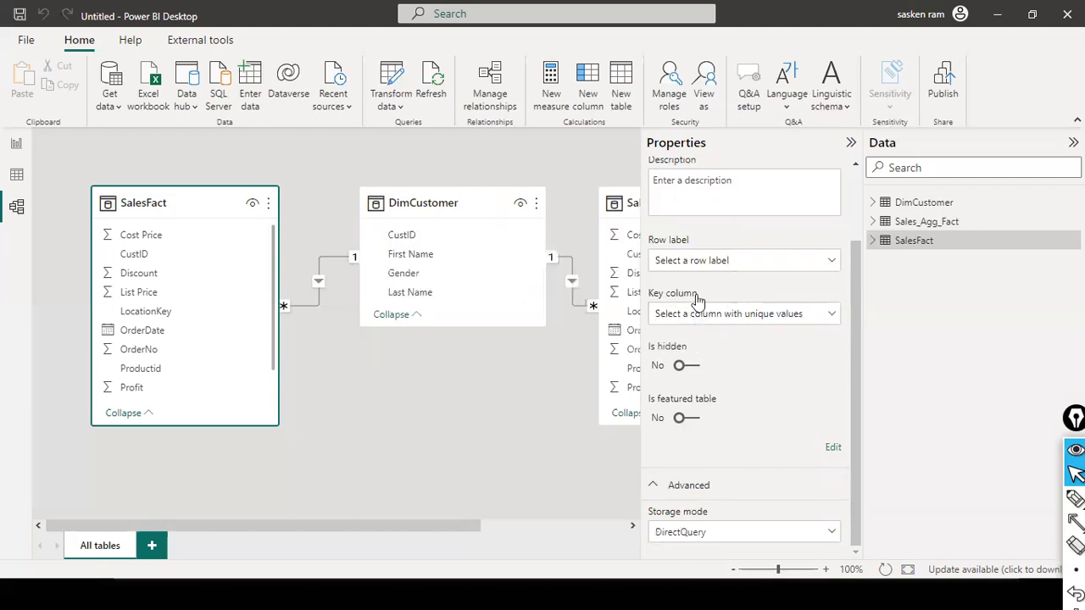
pyautogui.click(307, 301)
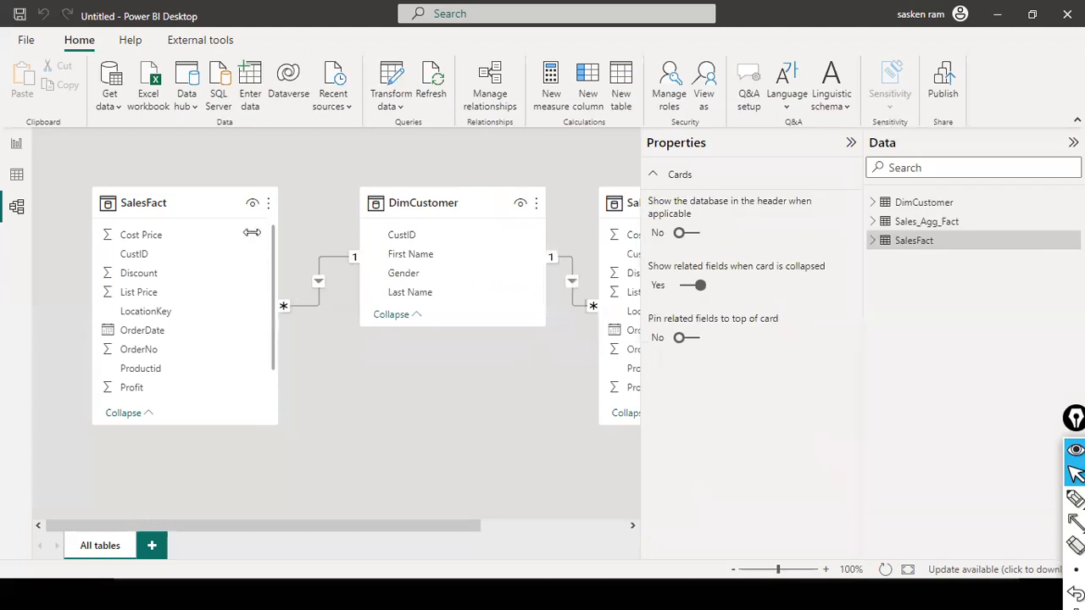
# Step: Delete the SalesFact table from the model
pyautogui.click(268, 203)
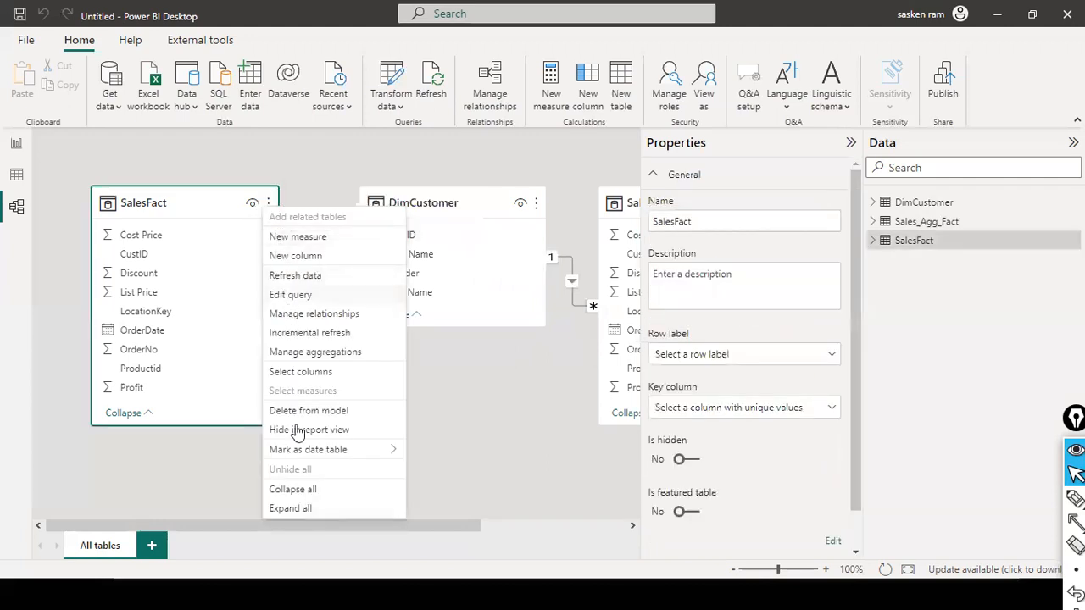
pyautogui.press('Escape')
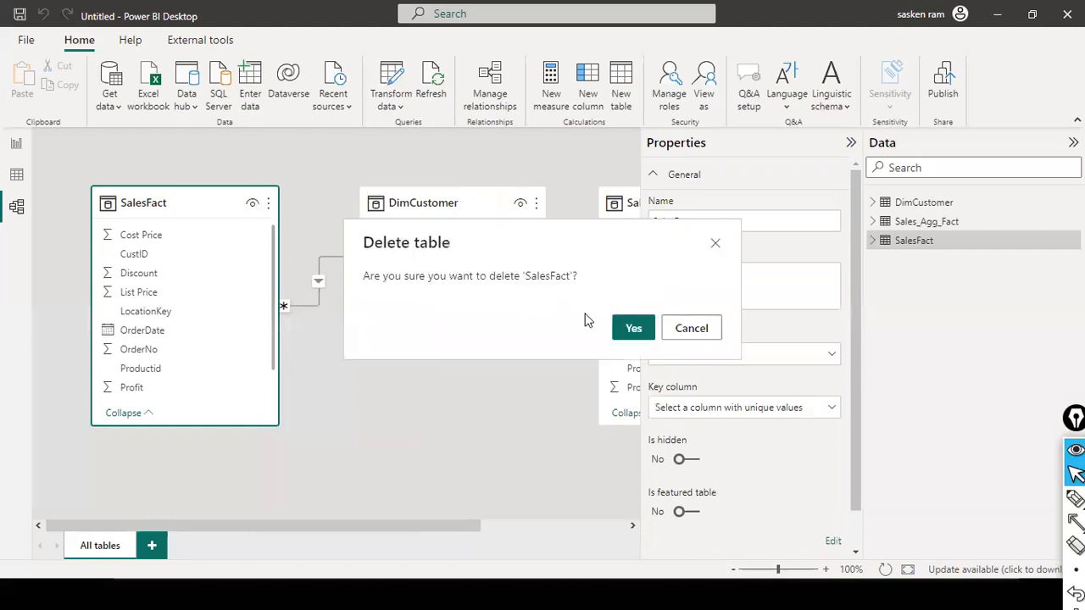
pyautogui.click(668, 331)
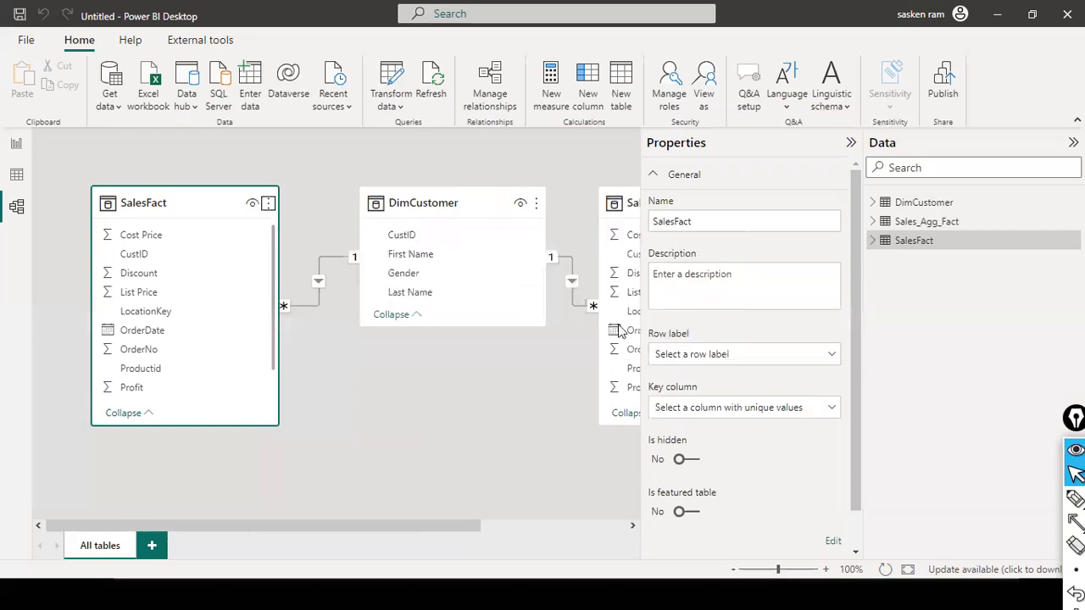
pyautogui.click(268, 203)
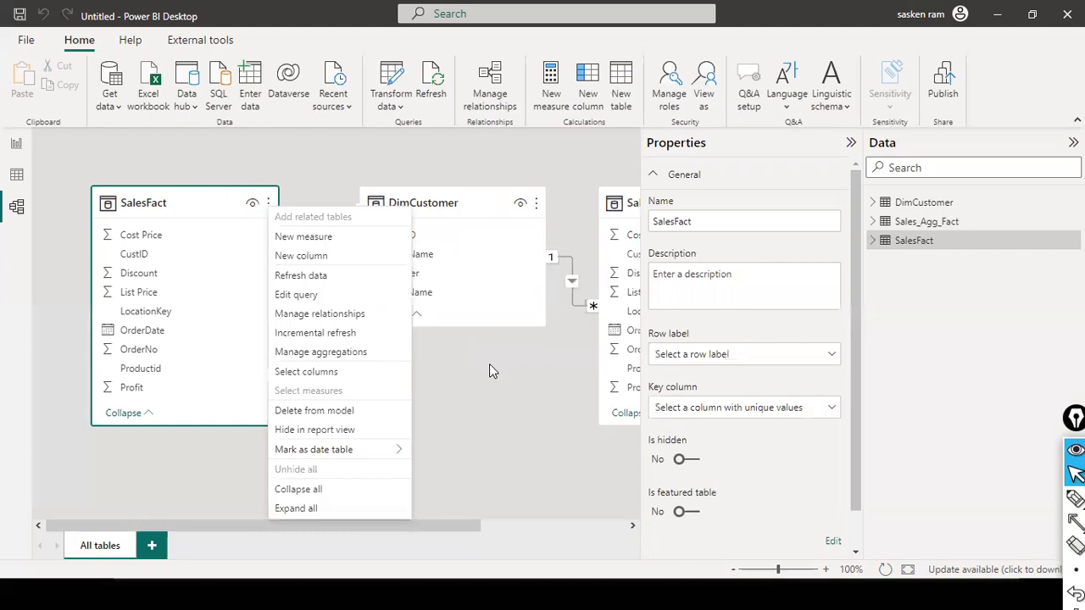
pyautogui.press('Escape')
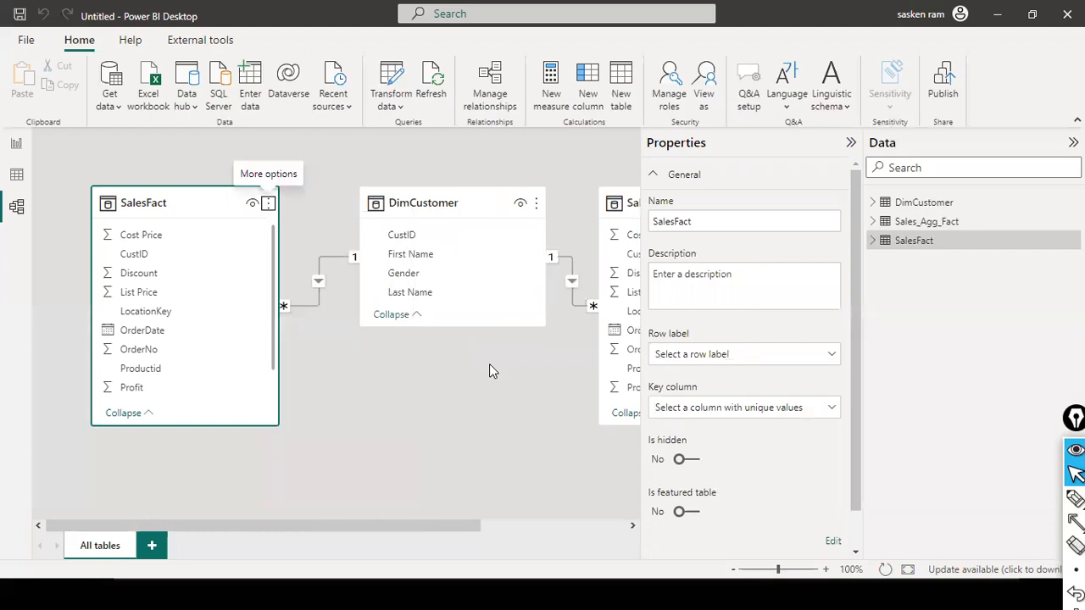
pyautogui.click(268, 204)
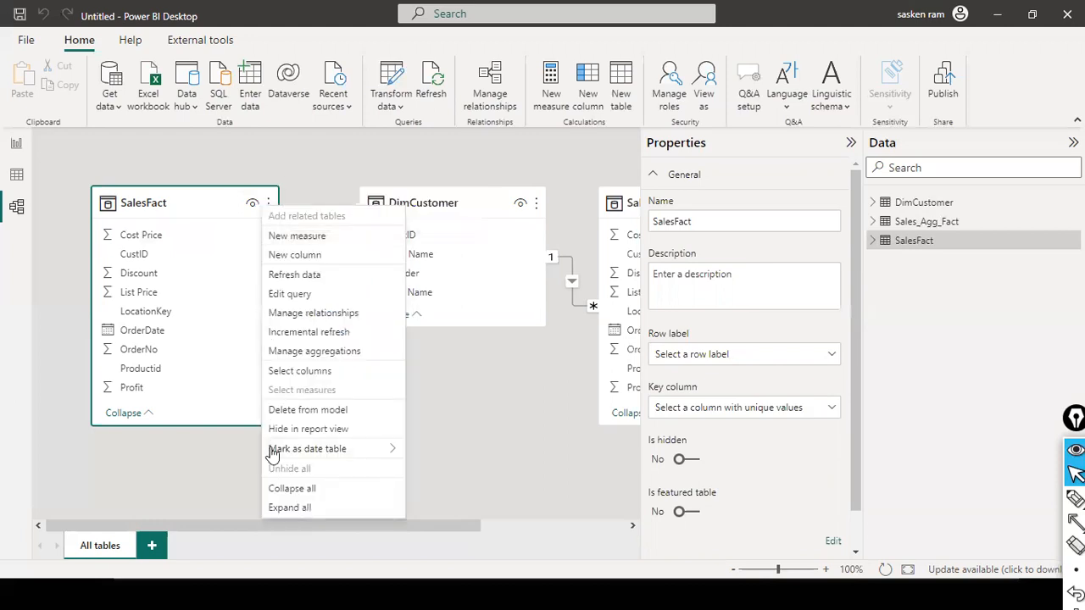
pyautogui.click(307, 410)
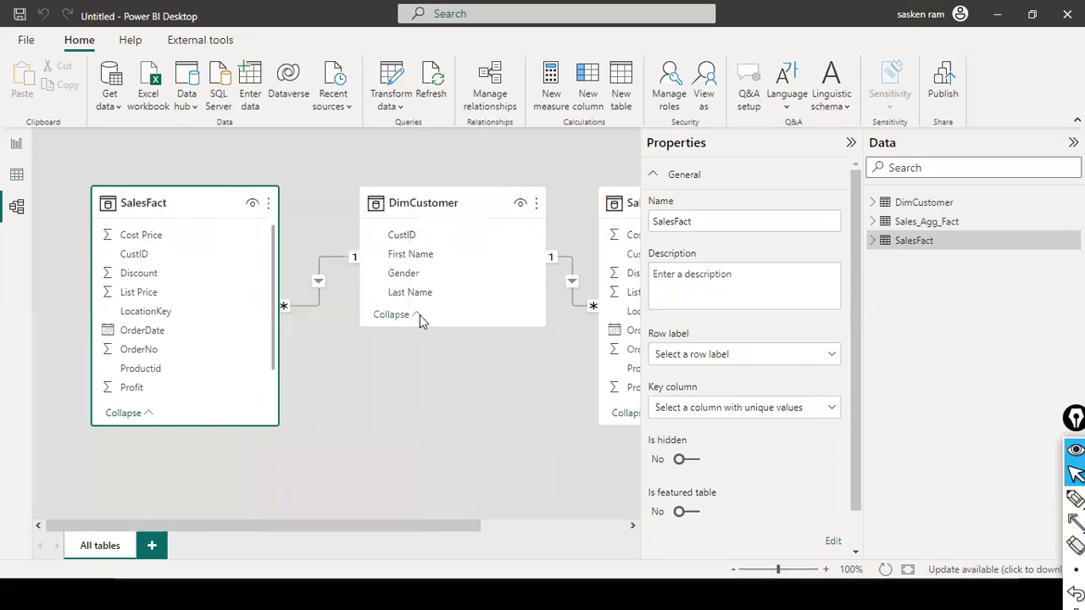
pyautogui.click(651, 336)
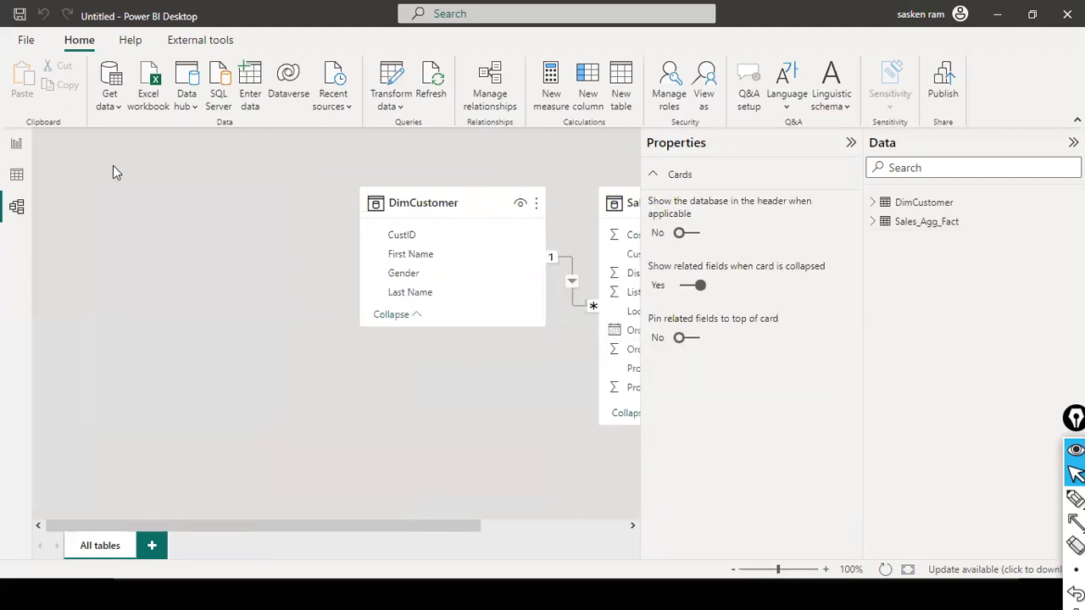
# Step: Load the SalesFact table from server localhost\SQLEXPRESS03, database DemoDB, using DirectQuery as the data connectivity mode
pyautogui.click(25, 144)
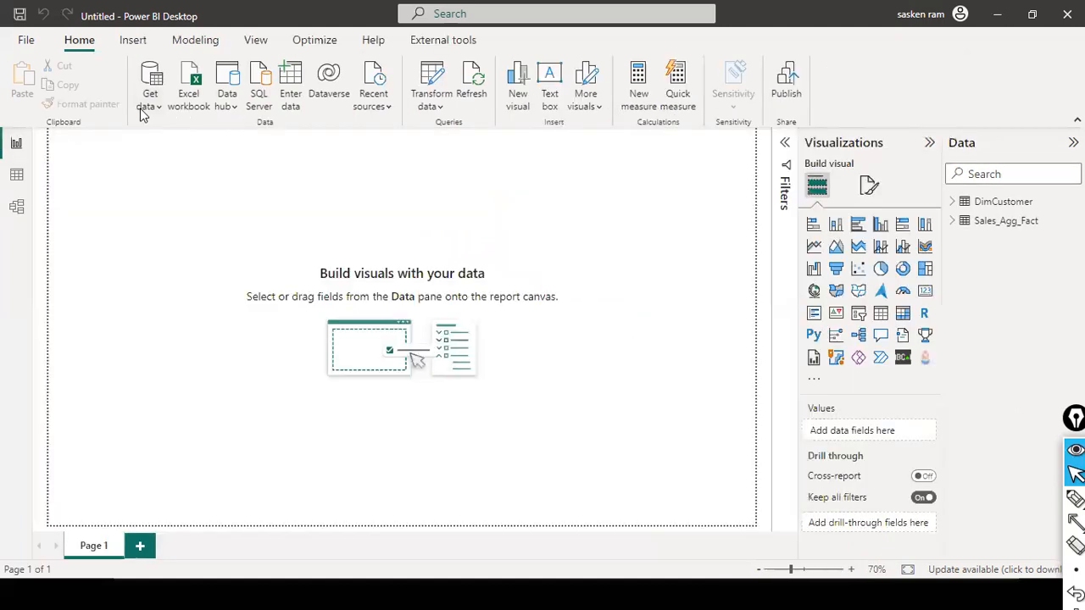
pyautogui.click(150, 100)
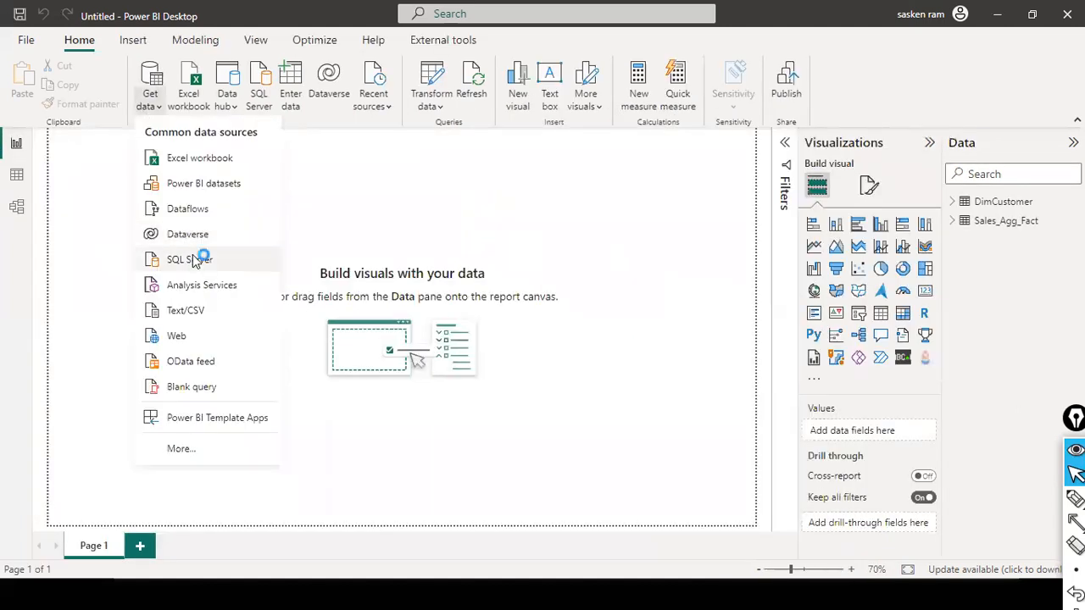
pyautogui.click(330, 248)
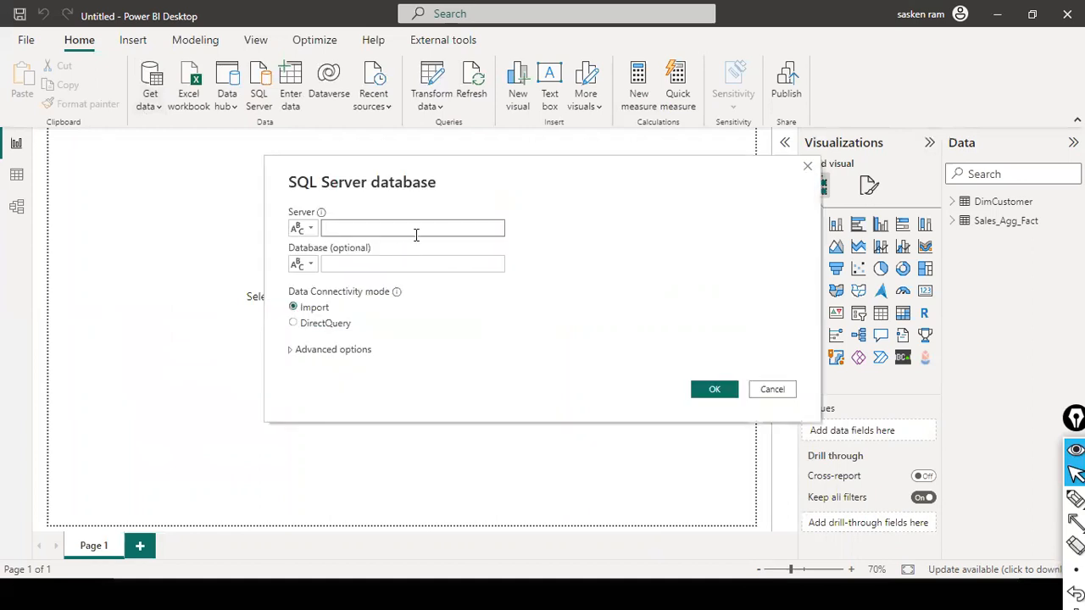
pyautogui.write('localhost\\SQLEXPRESS03')
pyautogui.click(393, 258)
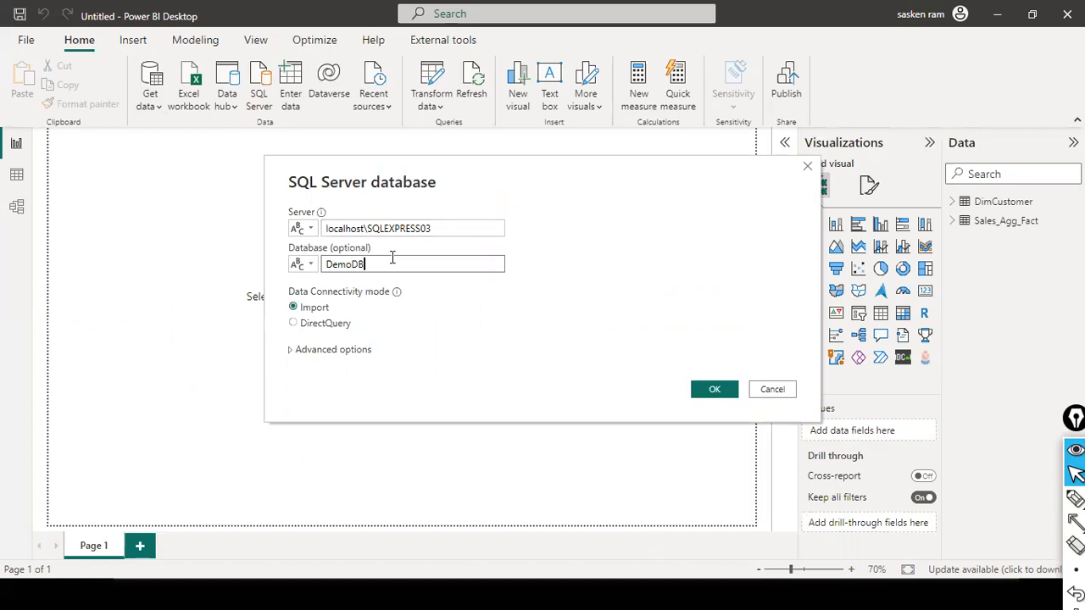
pyautogui.click(328, 330)
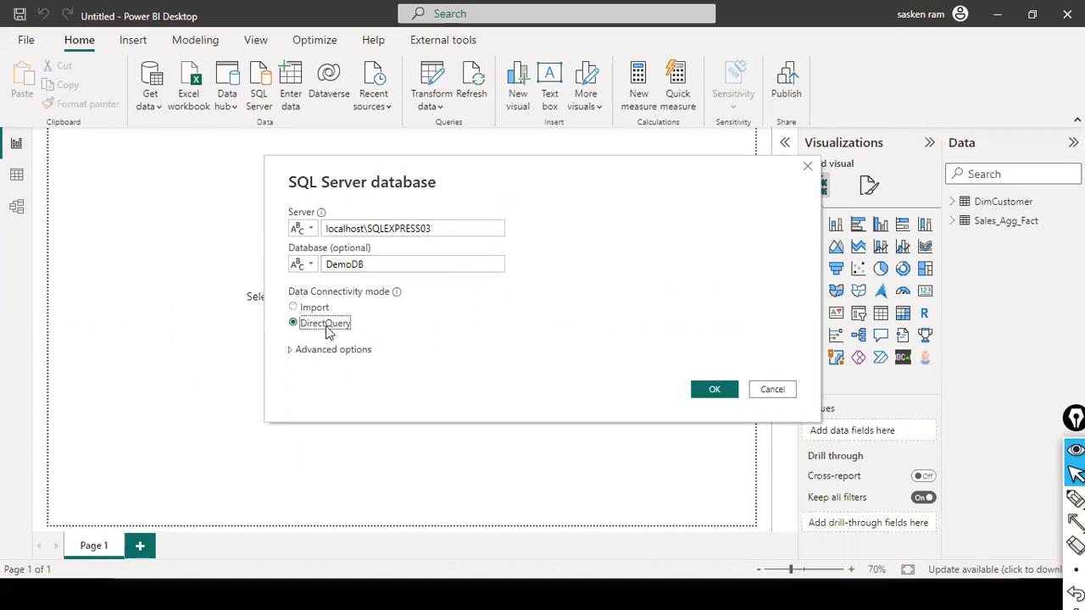
pyautogui.click(712, 390)
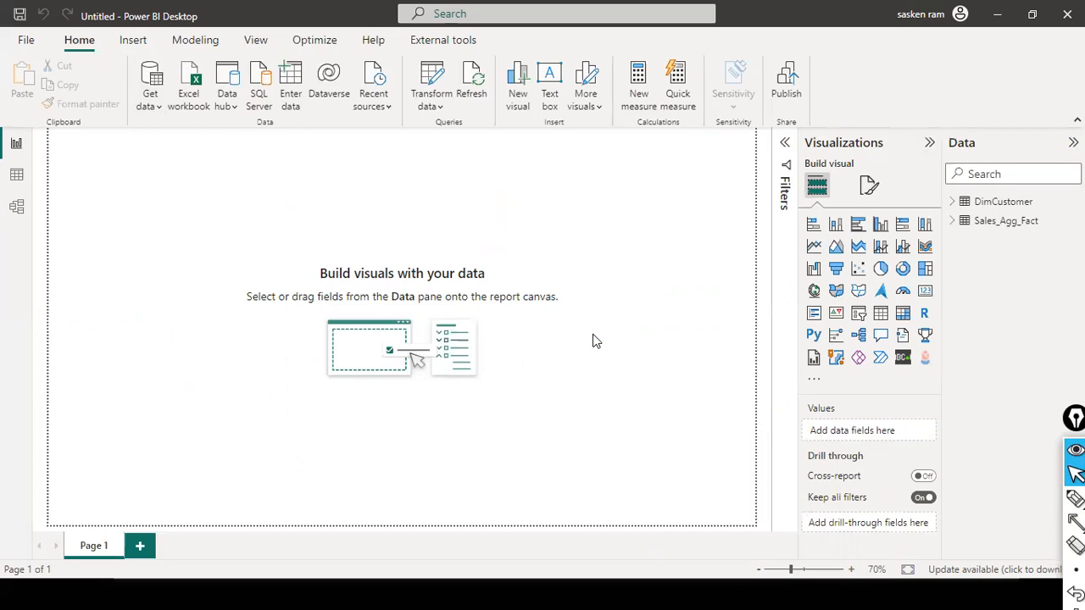
pyautogui.click(242, 223)
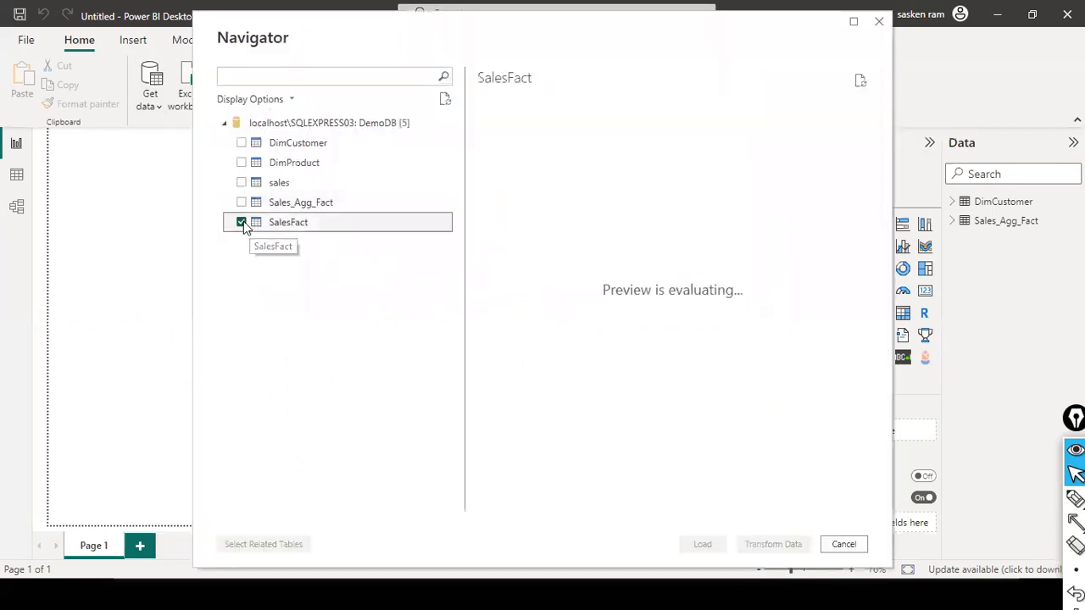
pyautogui.click(701, 544)
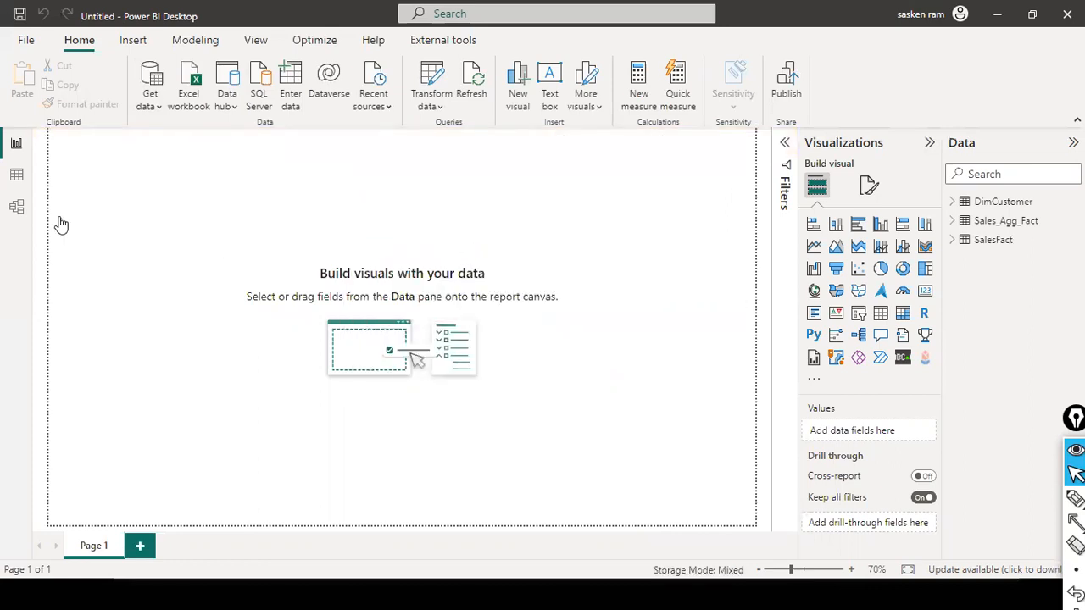
# Step: In the model view, place the reloaded SalesFact card on the free side of DimCustomer, opposite Sales_Agg_Fact and level with DimCustomer
pyautogui.click(16, 207)
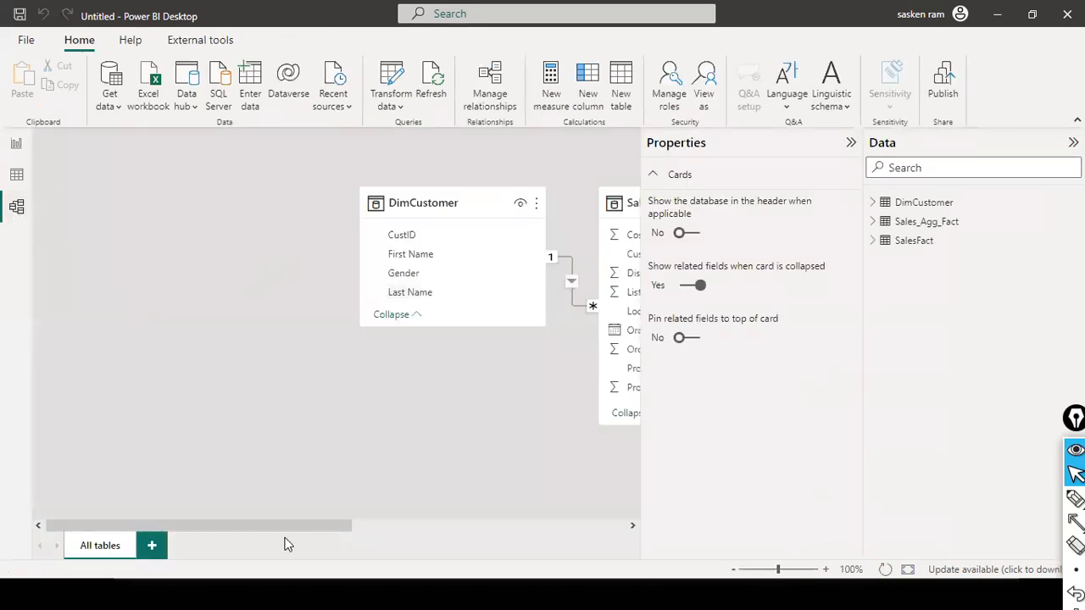
pyautogui.moveTo(339, 526); pyautogui.dragTo(641, 530)
pyautogui.moveTo(494, 206); pyautogui.dragTo(75, 279)
pyautogui.moveTo(261, 527); pyautogui.dragTo(91, 498)
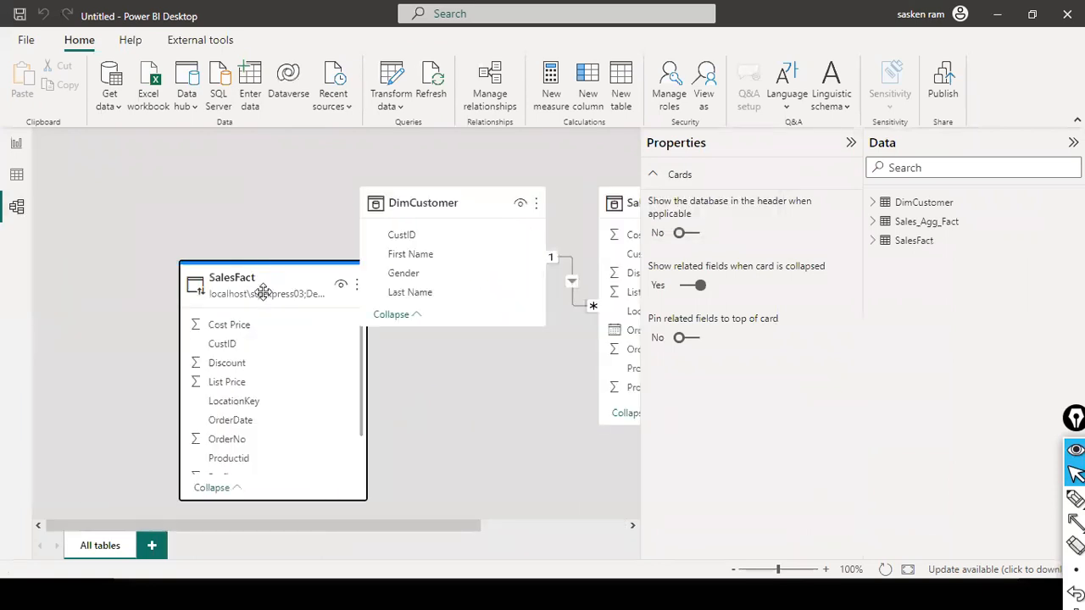
pyautogui.moveTo(184, 283); pyautogui.dragTo(95, 208)
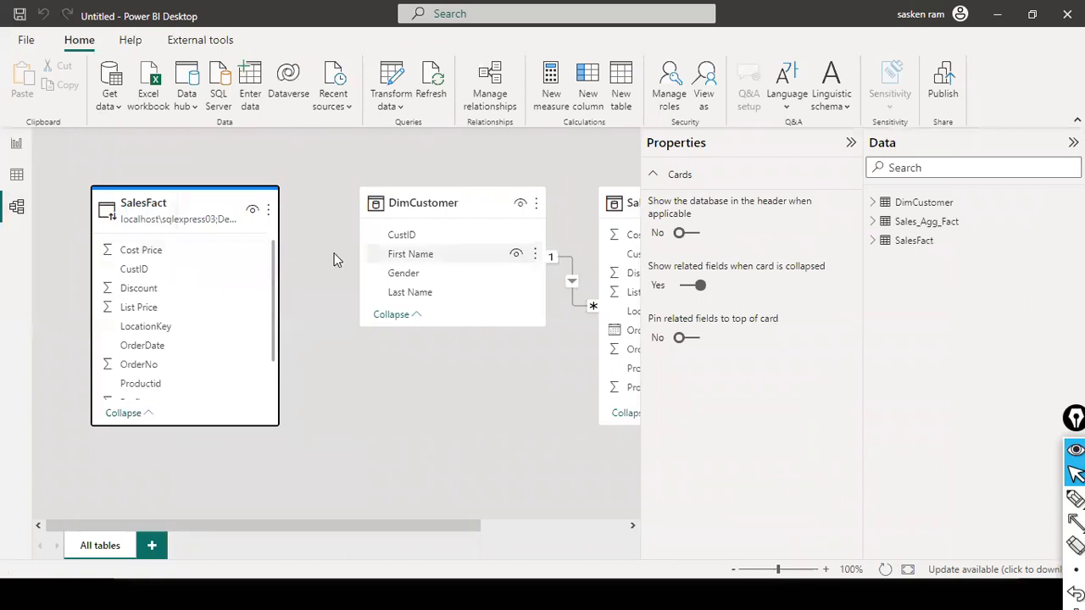
# Step: Create an active one-to-many relationship from CustID in DimCustomer to CustID in SalesFact with single cross-filter direction
pyautogui.moveTo(404, 243); pyautogui.dragTo(163, 279)
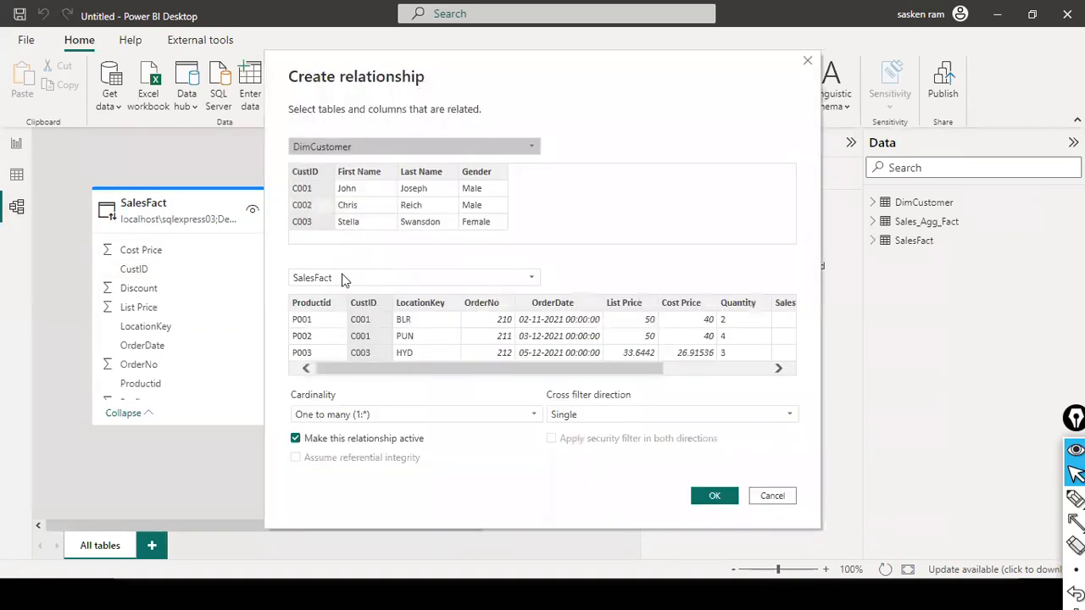
pyautogui.click(365, 307)
pyautogui.click(318, 179)
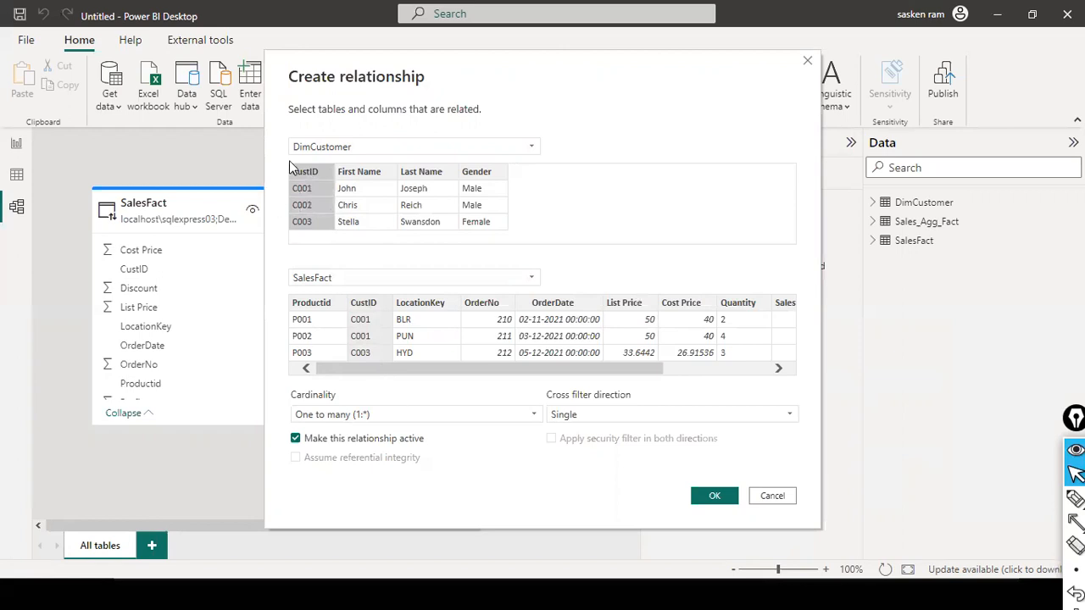
pyautogui.click(716, 496)
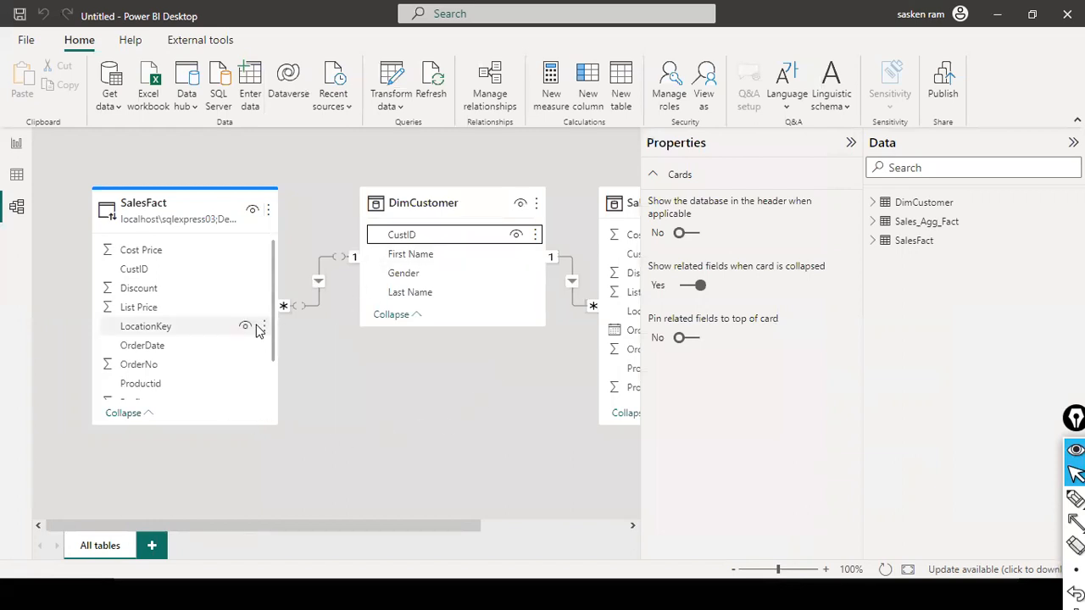
# Step: Move the SalesFact and Sales_Agg_Fact cards slightly lower than DimCustomer and check the tables' storage mode details
pyautogui.moveTo(254, 526)
pyautogui.mouseDown()
pyautogui.moveTo(331, 525)
pyautogui.moveTo(256, 528)
pyautogui.mouseUp()
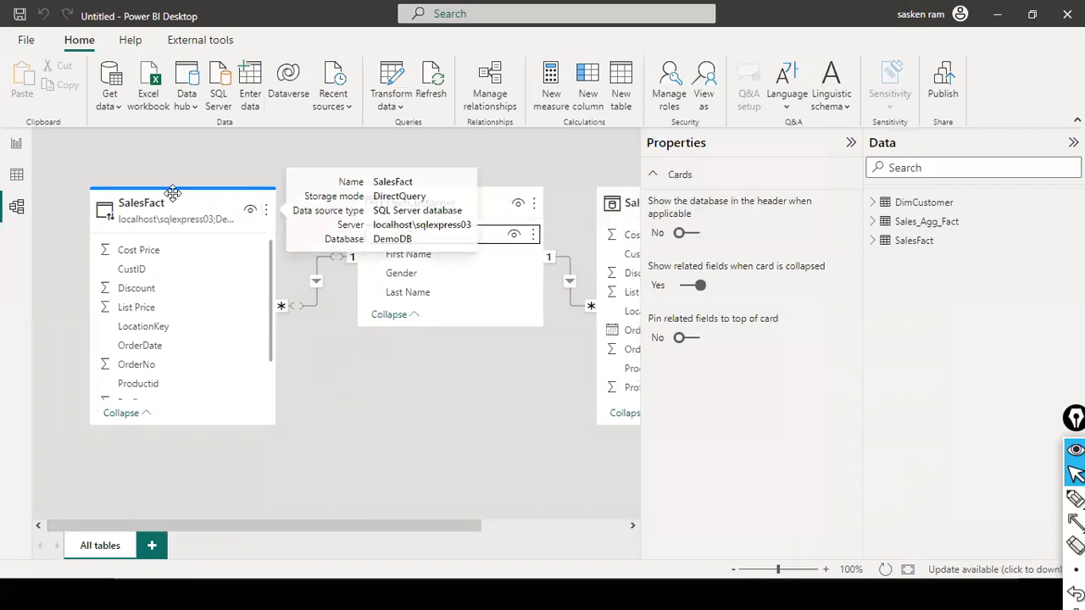
pyautogui.moveTo(146, 208); pyautogui.dragTo(127, 241)
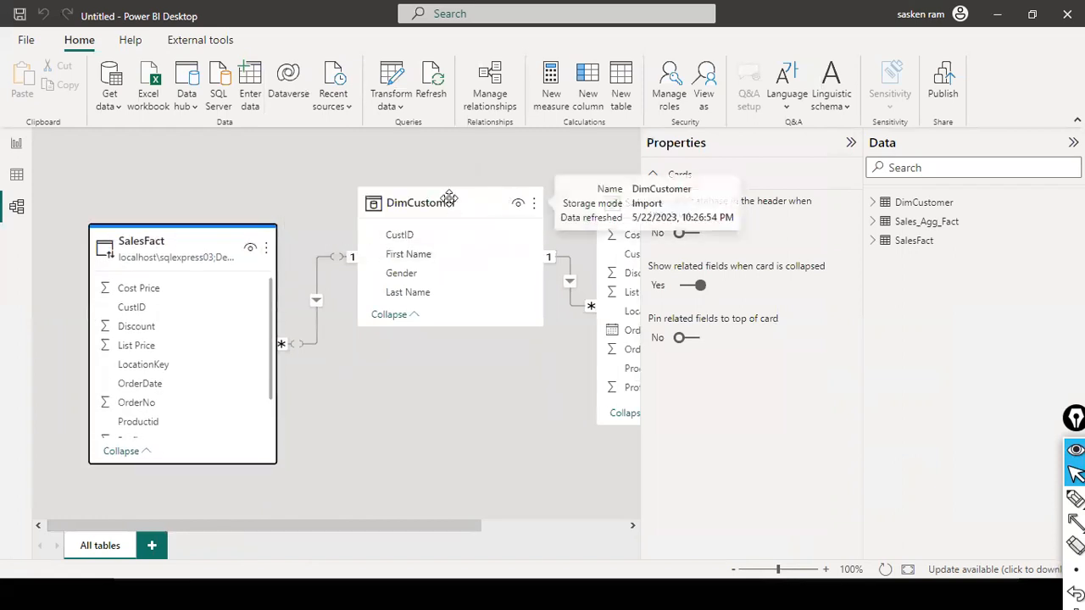
pyautogui.moveTo(193, 244)
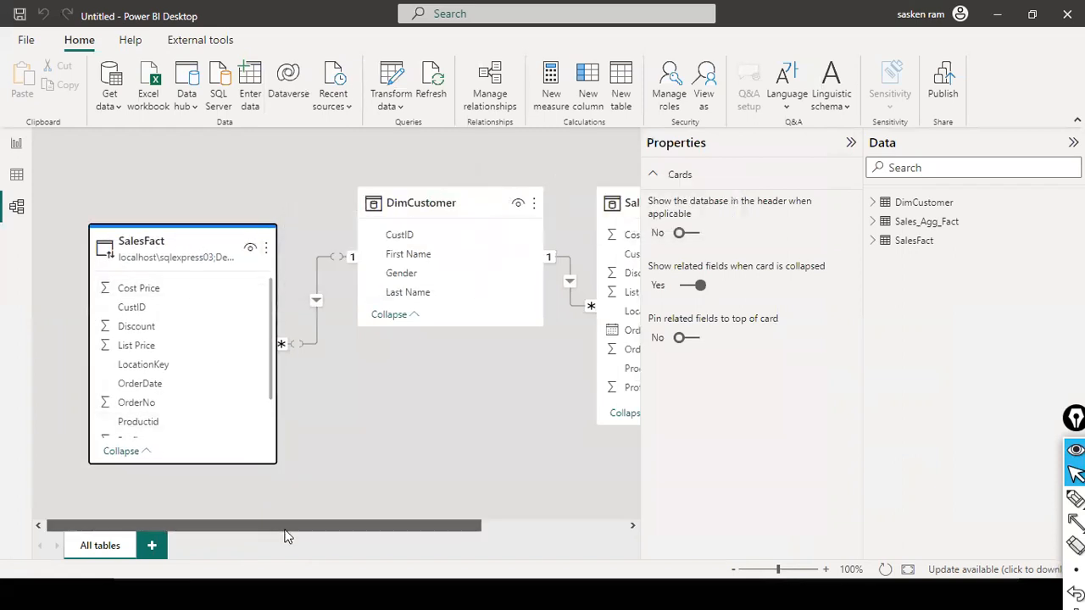
pyautogui.moveTo(286, 530); pyautogui.dragTo(443, 532)
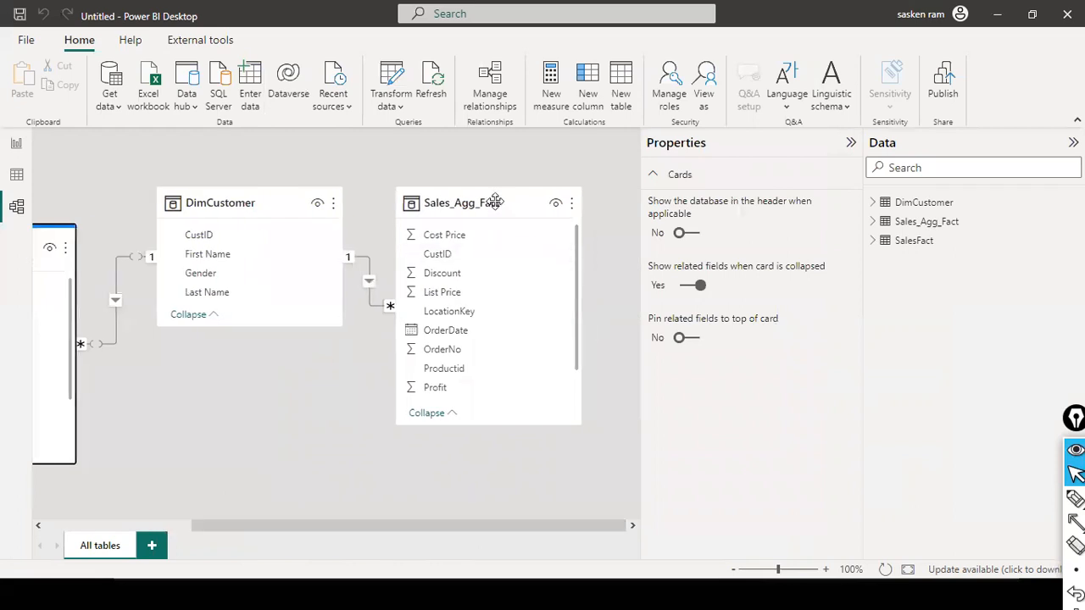
pyautogui.moveTo(497, 201); pyautogui.dragTo(545, 224)
pyautogui.moveTo(264, 202)
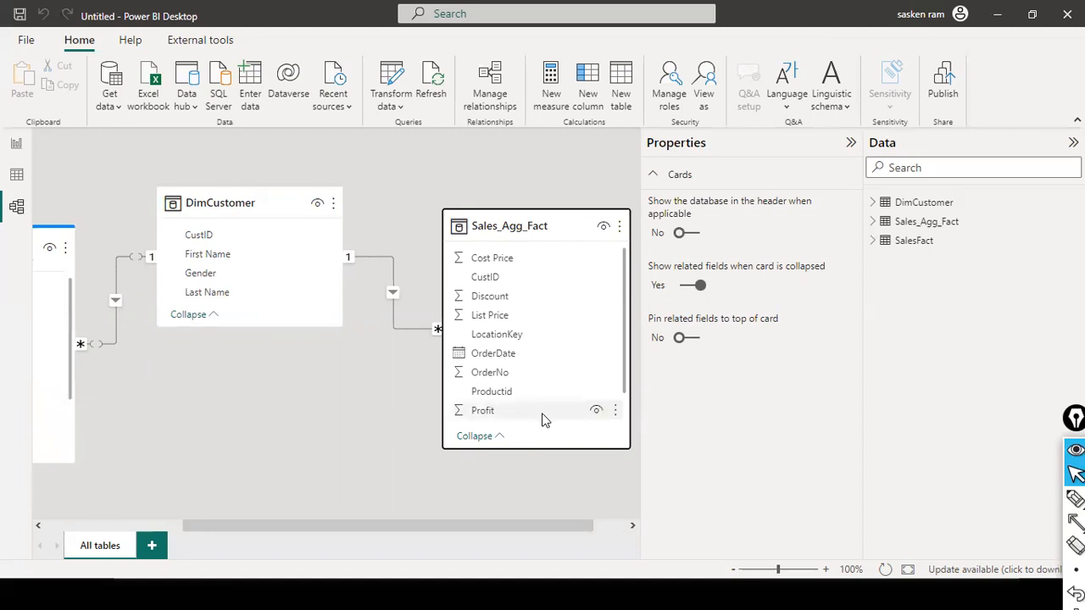
# Step: Try to set the storage mode of the imported DimCustomer table to Dual
pyautogui.click(219, 190)
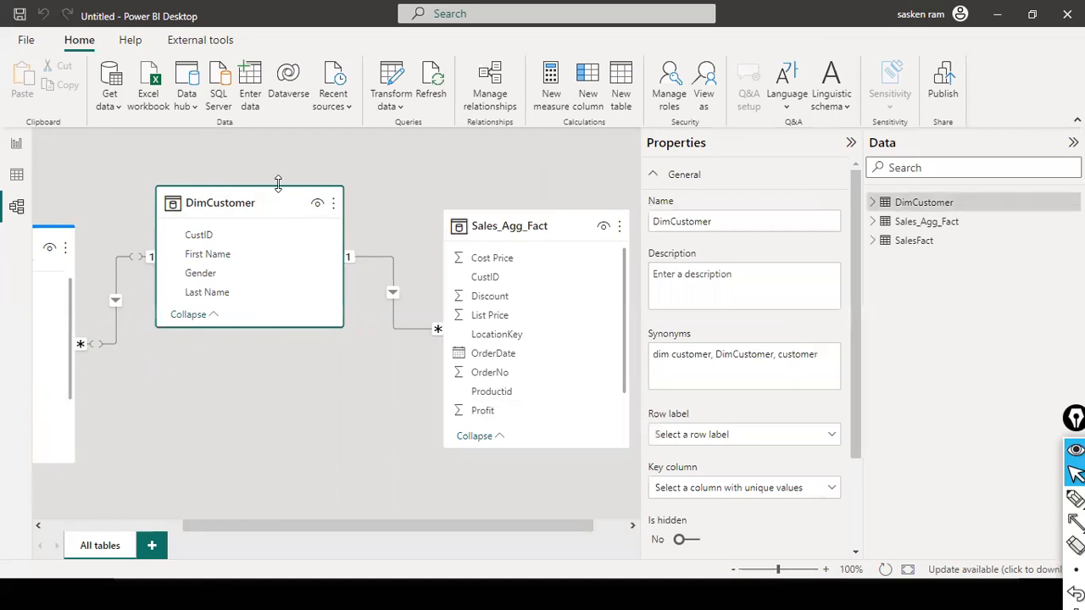
pyautogui.scroll(-2, 746, 329)
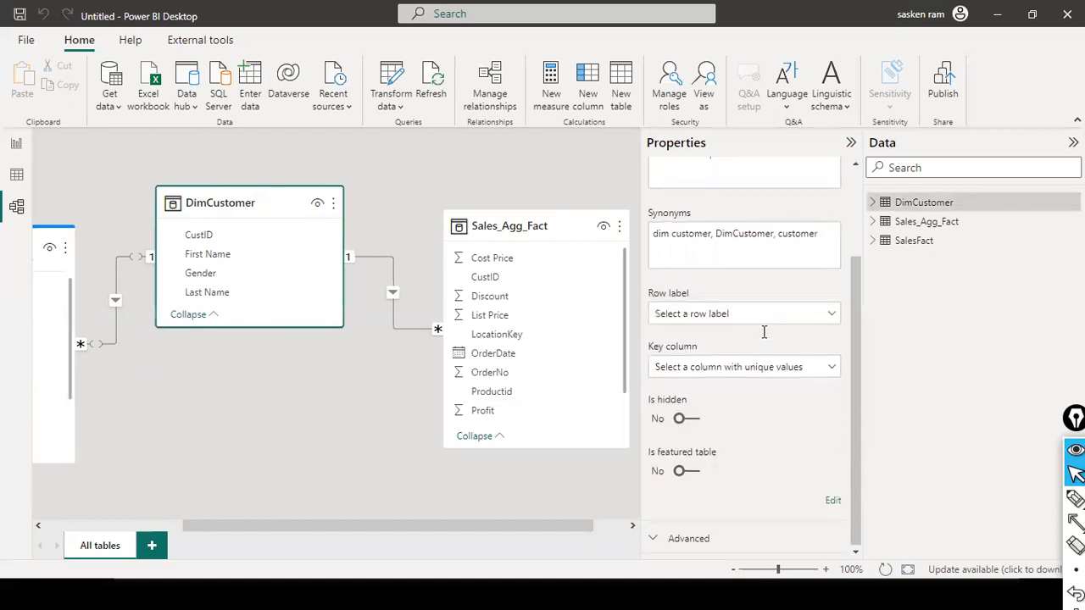
pyautogui.click(789, 542)
pyautogui.click(785, 529)
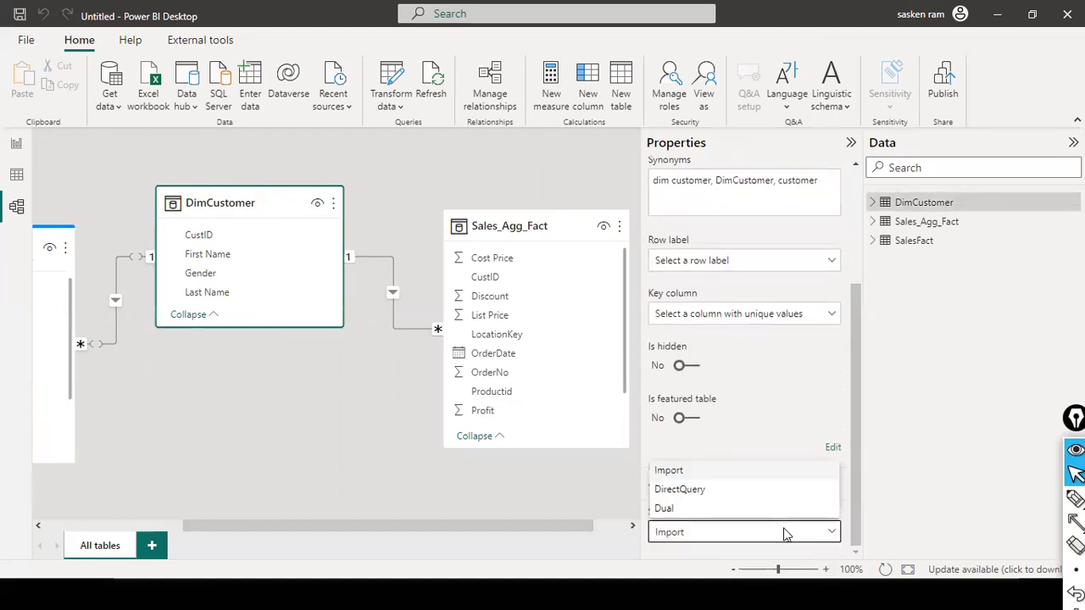
pyautogui.click(710, 510)
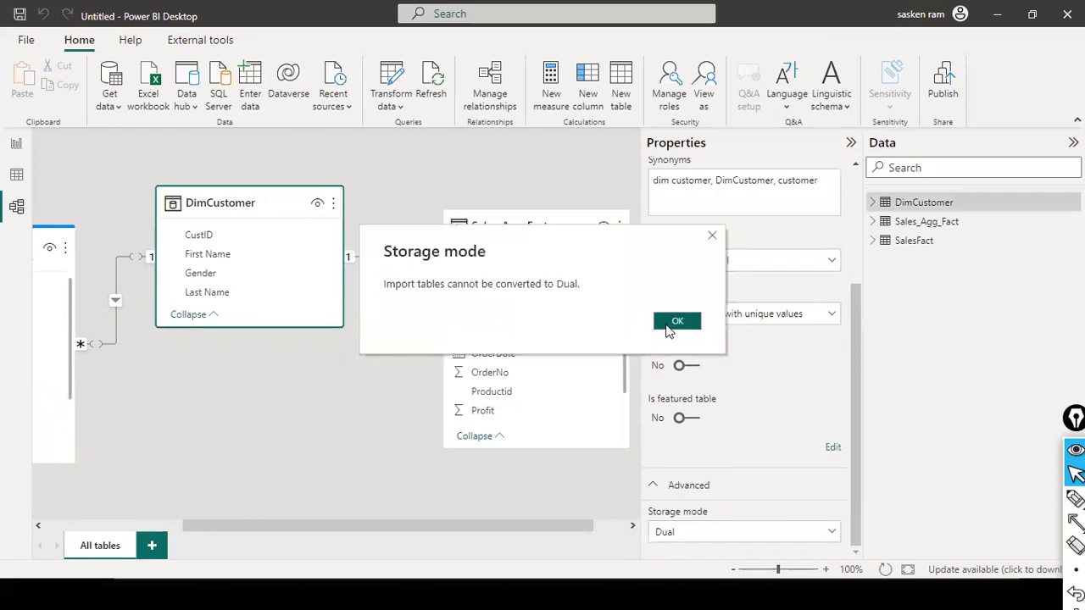
pyautogui.click(678, 321)
# Step: Delete the imported DimCustomer table from the model
pyautogui.click(334, 208)
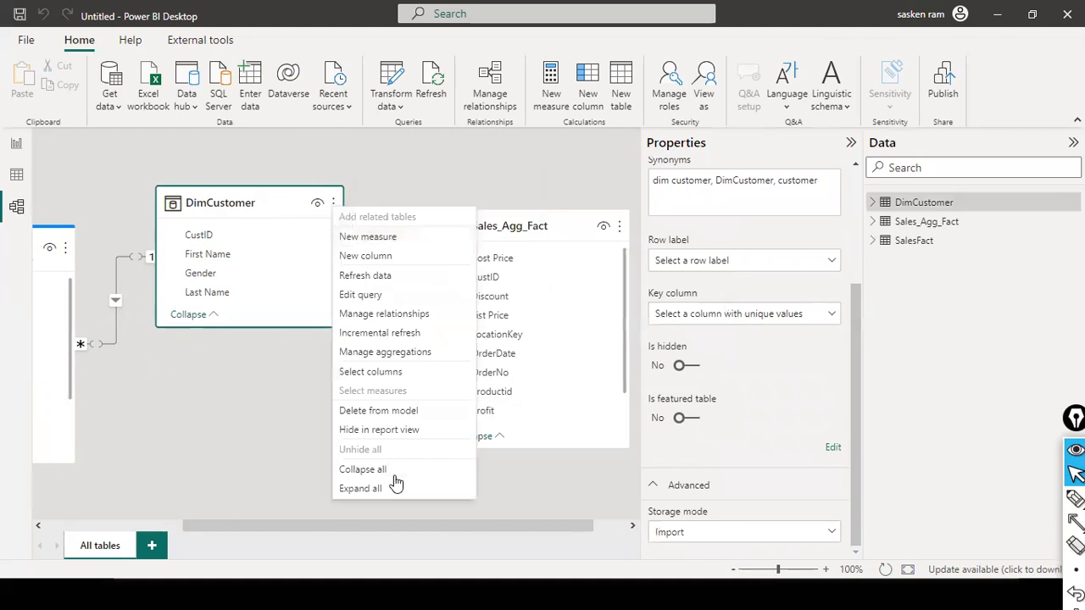
pyautogui.press('Escape')
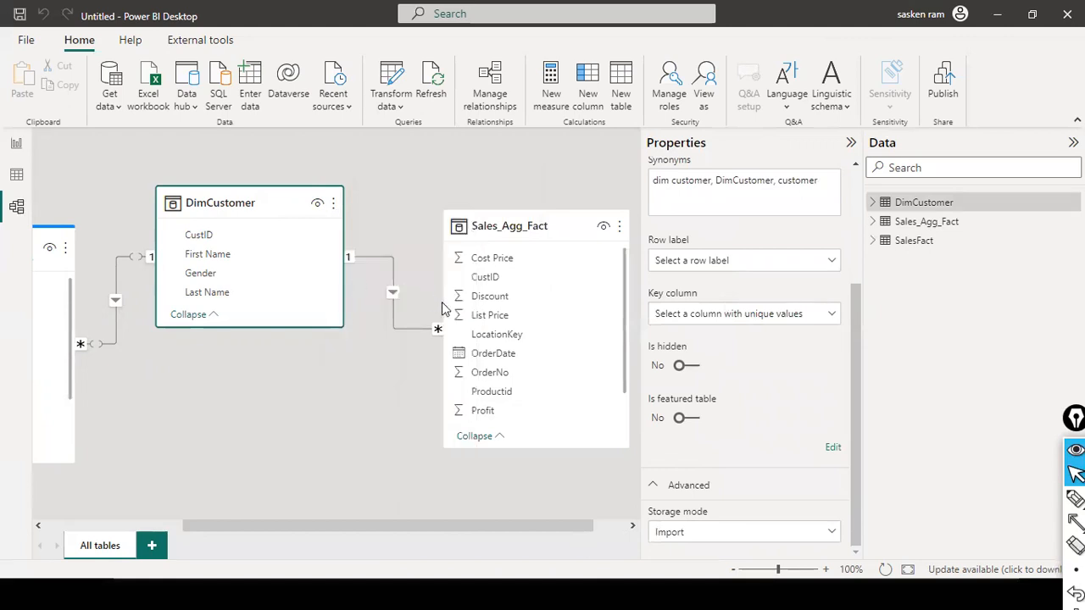
pyautogui.click(625, 328)
pyautogui.press('Delete')
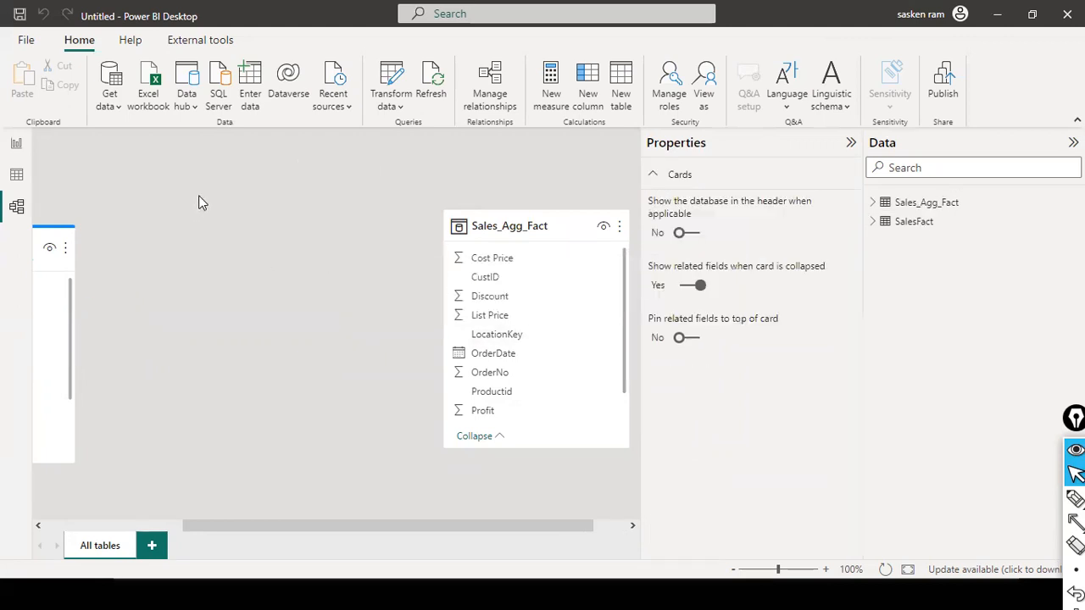
# Step: Load the DimCustomer table from SQL Server localhost\SQLEXPRESS03, database DemoDB, using DirectQuery as the data connectivity mode
pyautogui.click(108, 106)
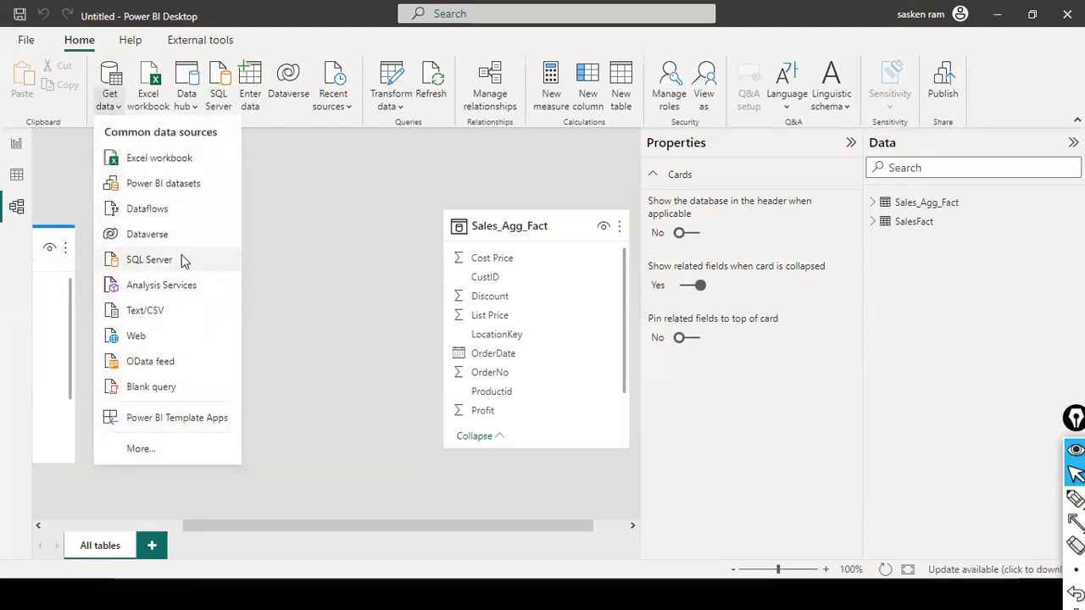
pyautogui.click(150, 259)
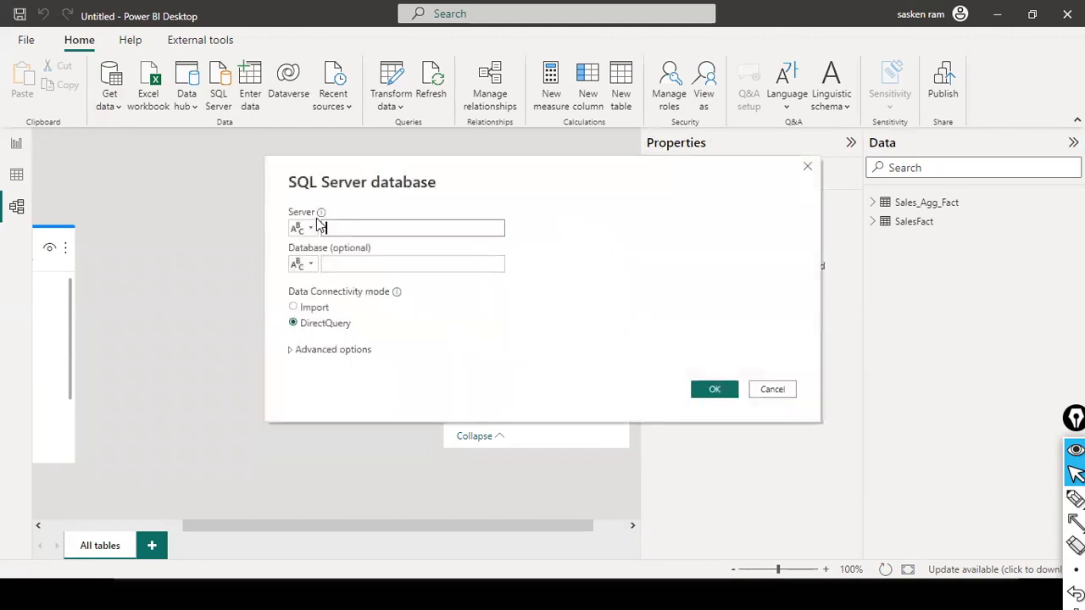
pyautogui.click(433, 227)
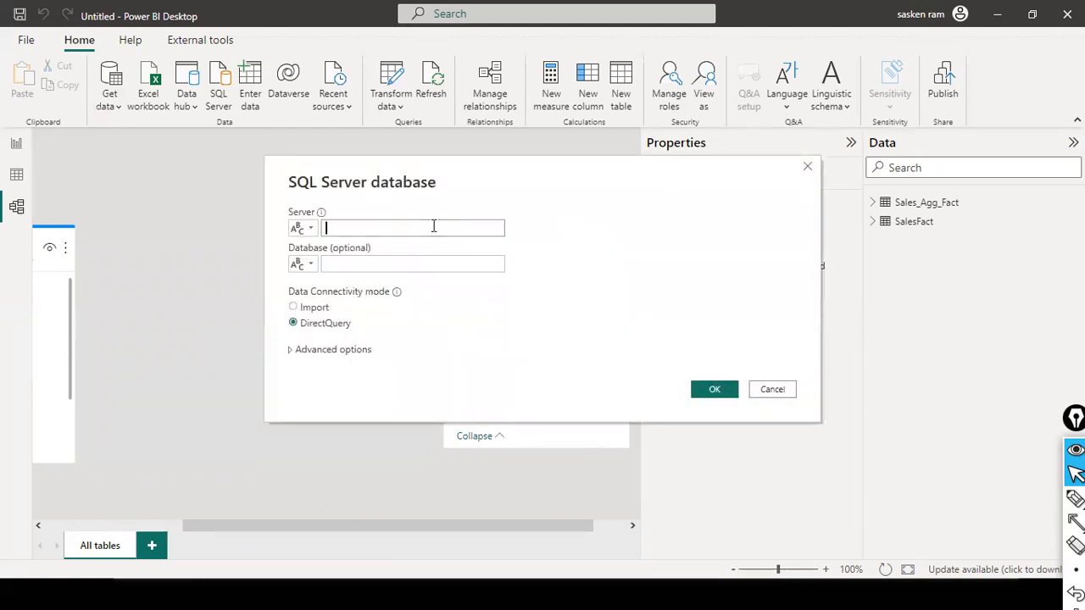
pyautogui.write('localhost\\SQLEXPRESS03')
pyautogui.click(412, 259)
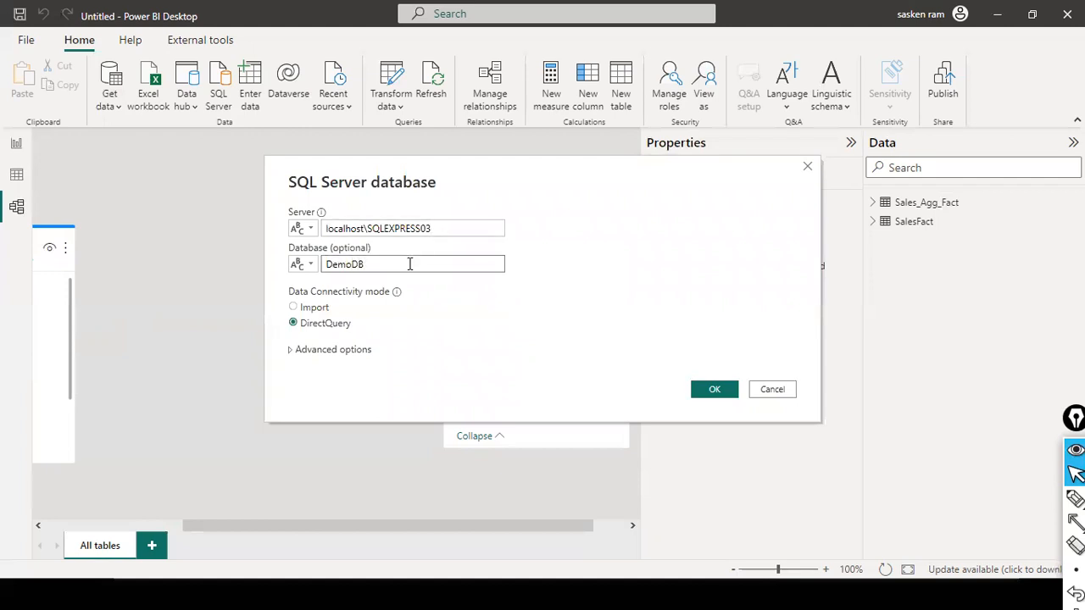
pyautogui.click(715, 390)
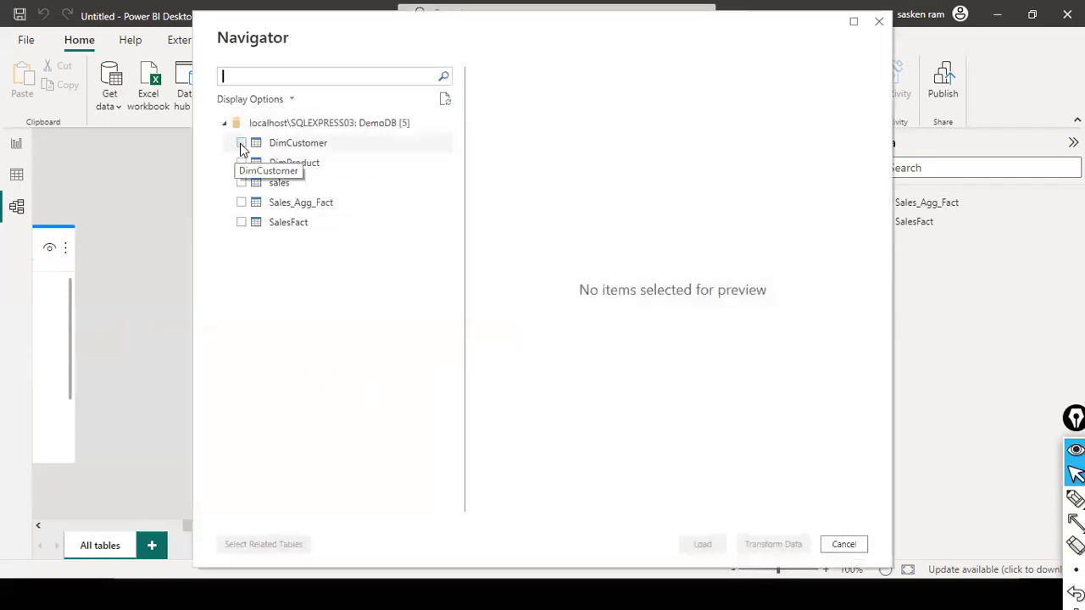
pyautogui.click(241, 144)
pyautogui.click(702, 546)
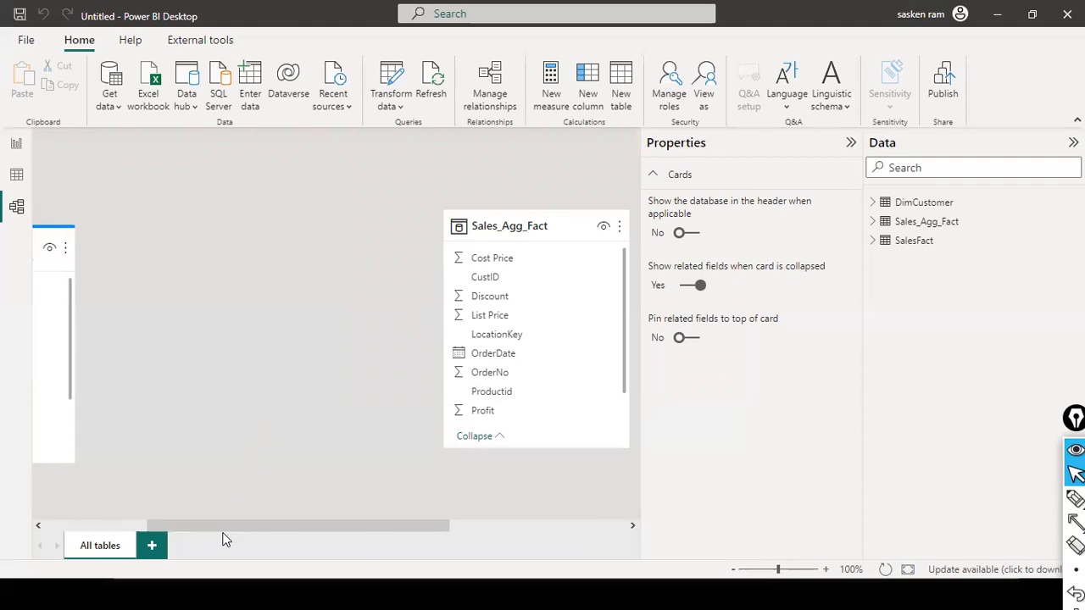
# Step: Place the reloaded DimCustomer card between the SalesFact and Sales_Agg_Fact cards in the model diagram
pyautogui.moveTo(334, 520); pyautogui.dragTo(508, 511)
pyautogui.moveTo(467, 209); pyautogui.dragTo(202, 273)
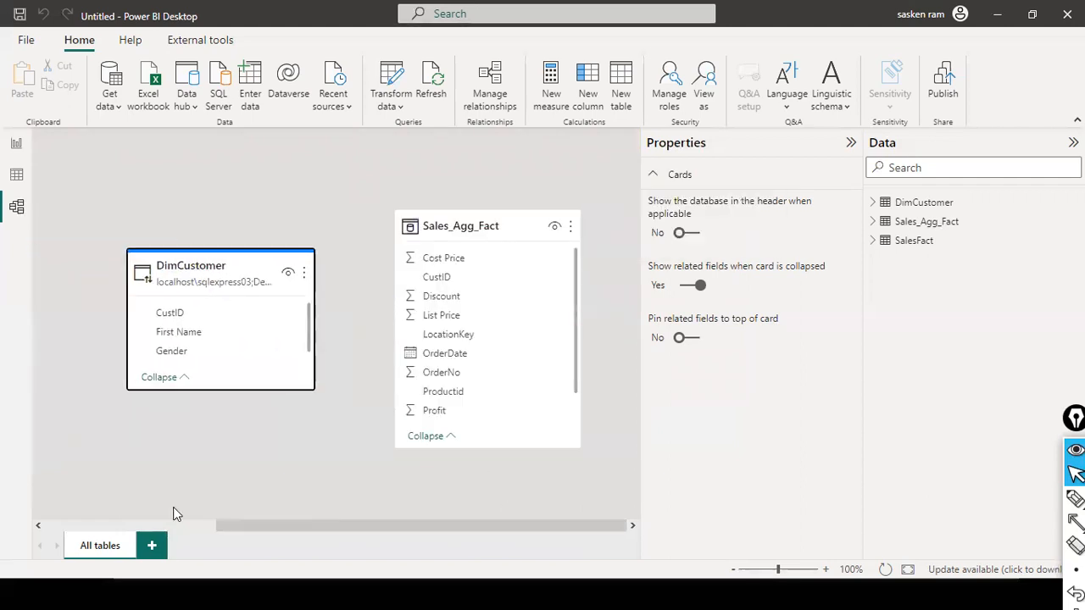
pyautogui.moveTo(266, 529); pyautogui.dragTo(156, 523)
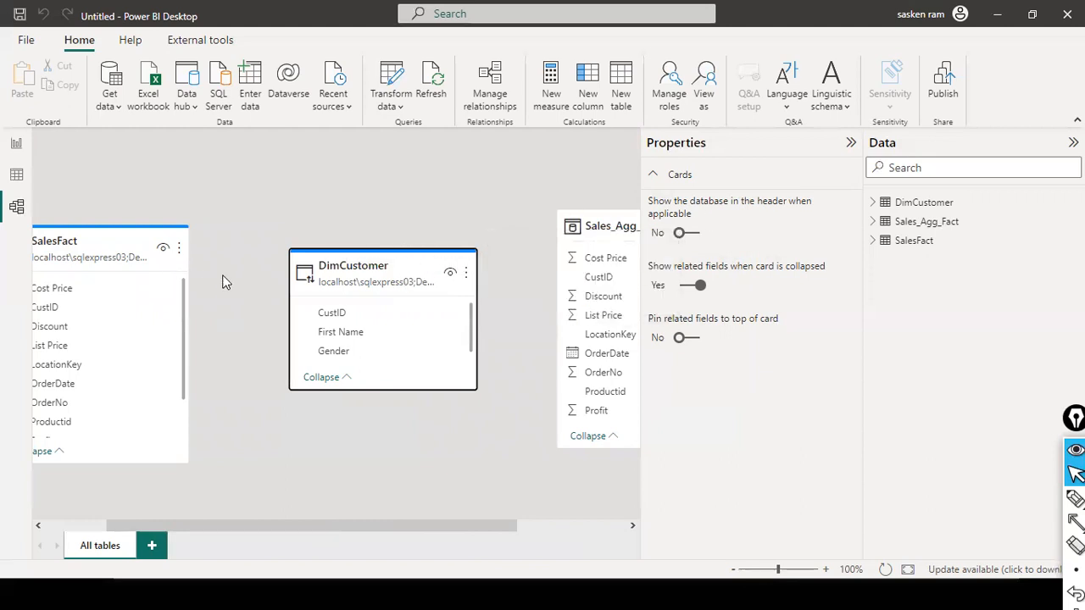
# Step: Set the storage mode of the DirectQuery DimCustomer table to Dual and accept the refresh implications
pyautogui.moveTo(398, 254)
pyautogui.scroll(-1, 598, 384)
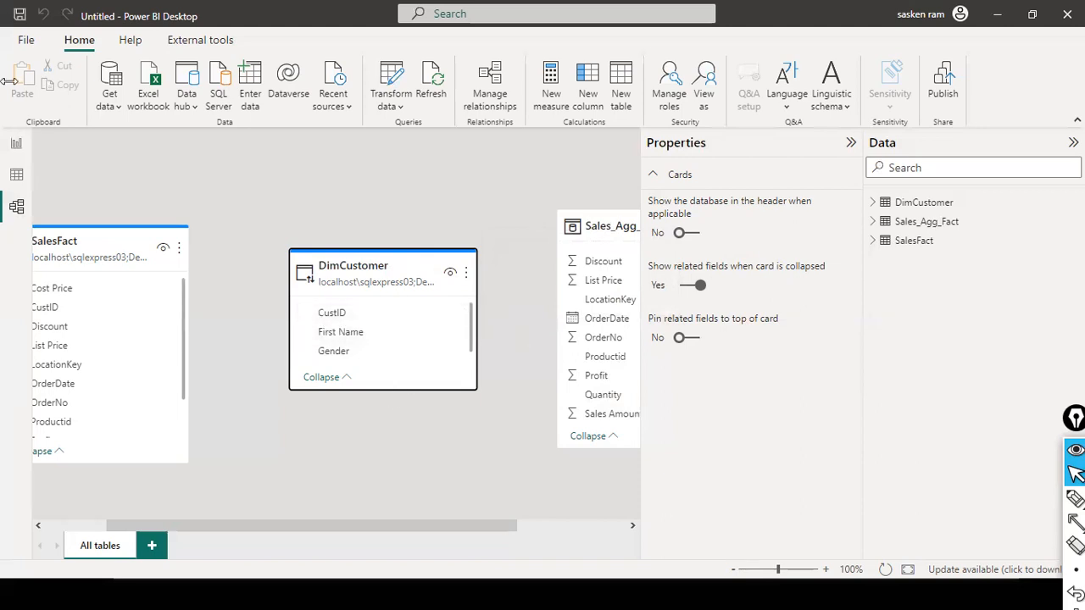
pyautogui.click(388, 274)
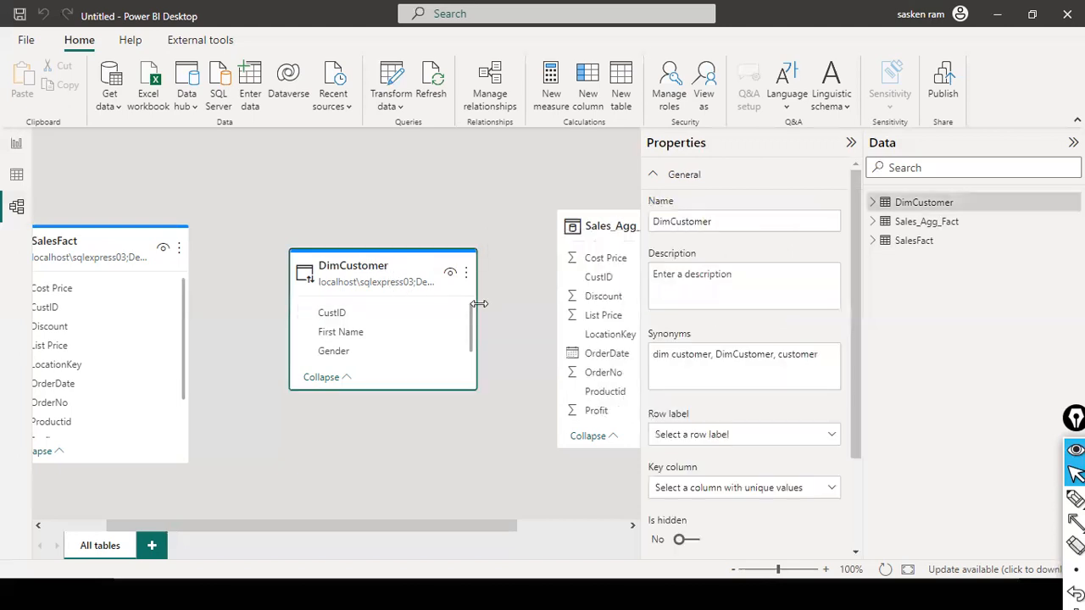
pyautogui.scroll(-2, 707, 344)
pyautogui.click(722, 537)
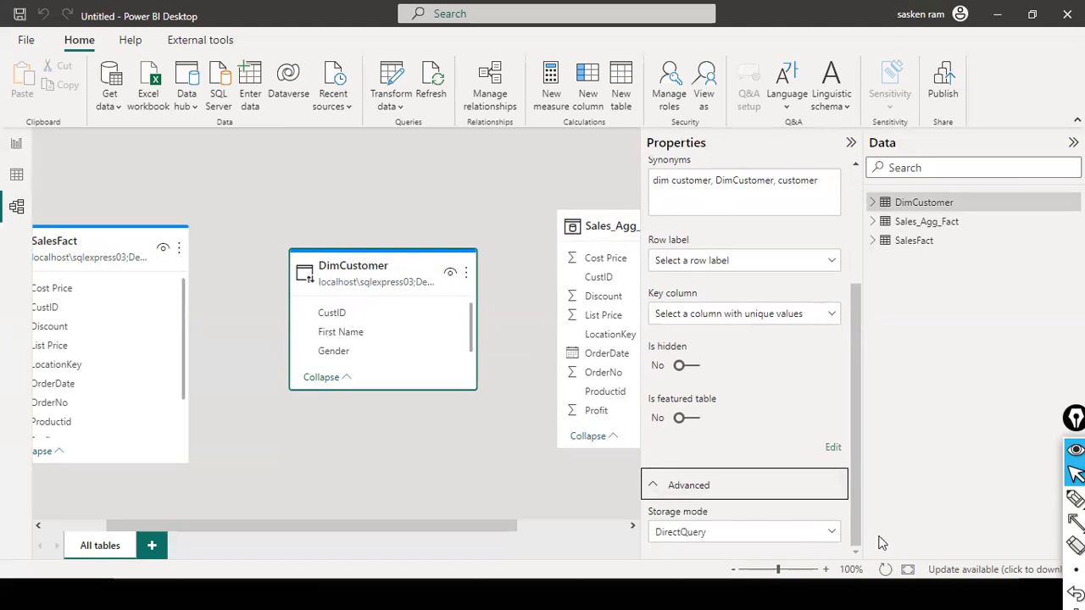
pyautogui.click(832, 532)
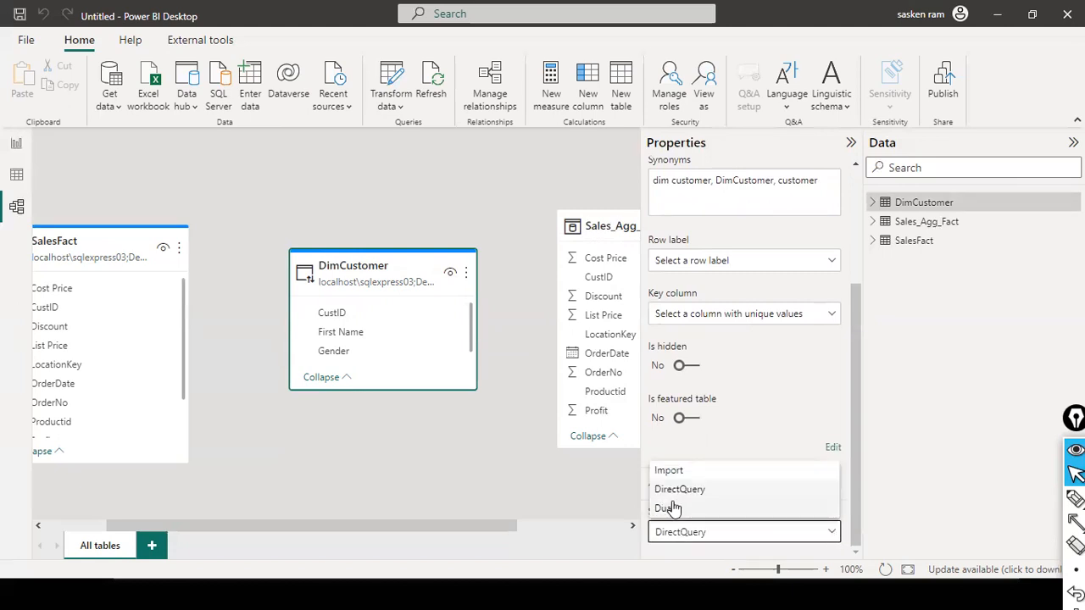
pyautogui.click(667, 509)
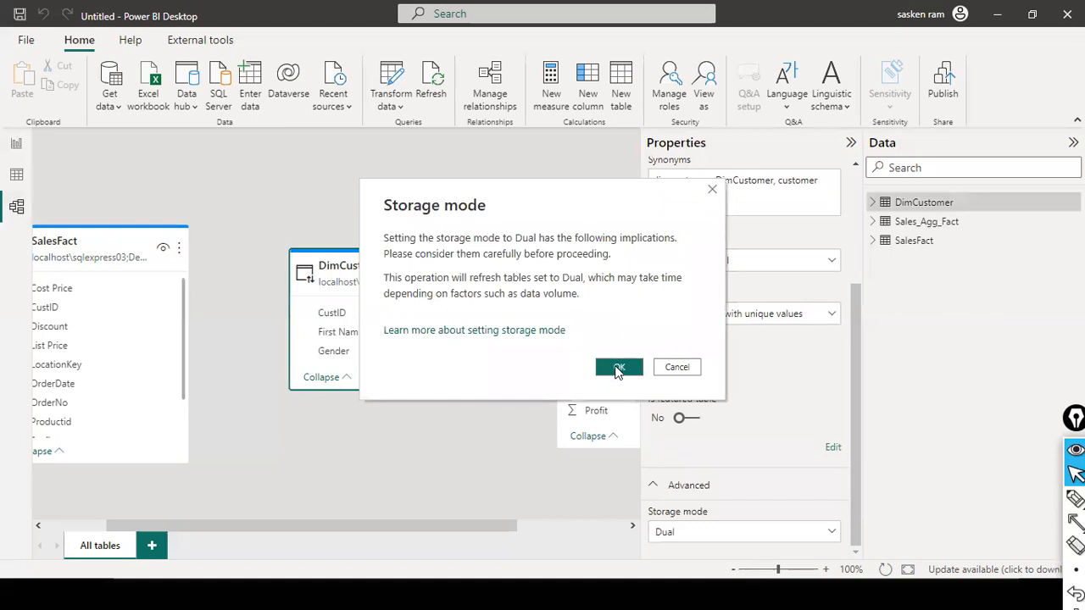
pyautogui.click(618, 367)
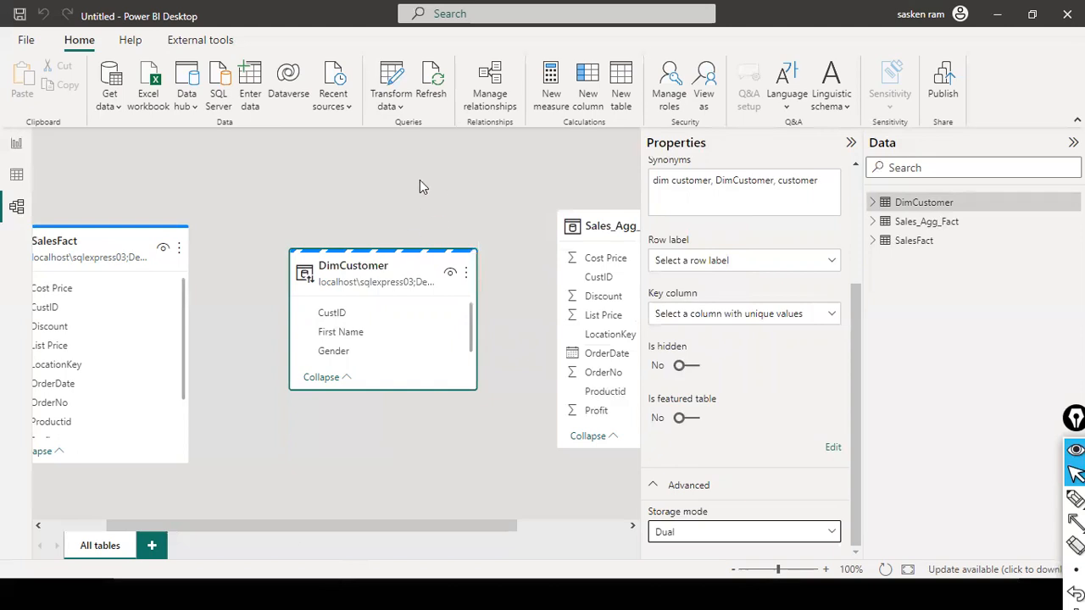
pyautogui.hotkey('ctrl', 'shift', 'a')
pyautogui.moveTo(393, 166)
pyautogui.mouseDown()
pyautogui.moveTo(360, 273)
pyautogui.moveTo(382, 223)
pyautogui.mouseUp()
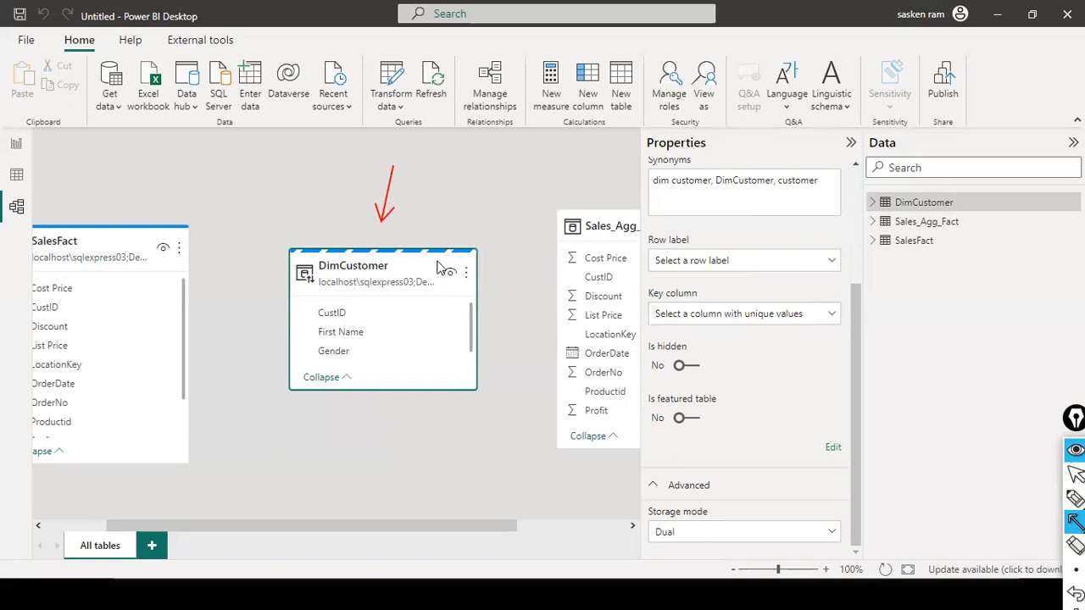
pyautogui.moveTo(69, 173); pyautogui.dragTo(72, 224)
pyautogui.moveTo(534, 144); pyautogui.dragTo(585, 206)
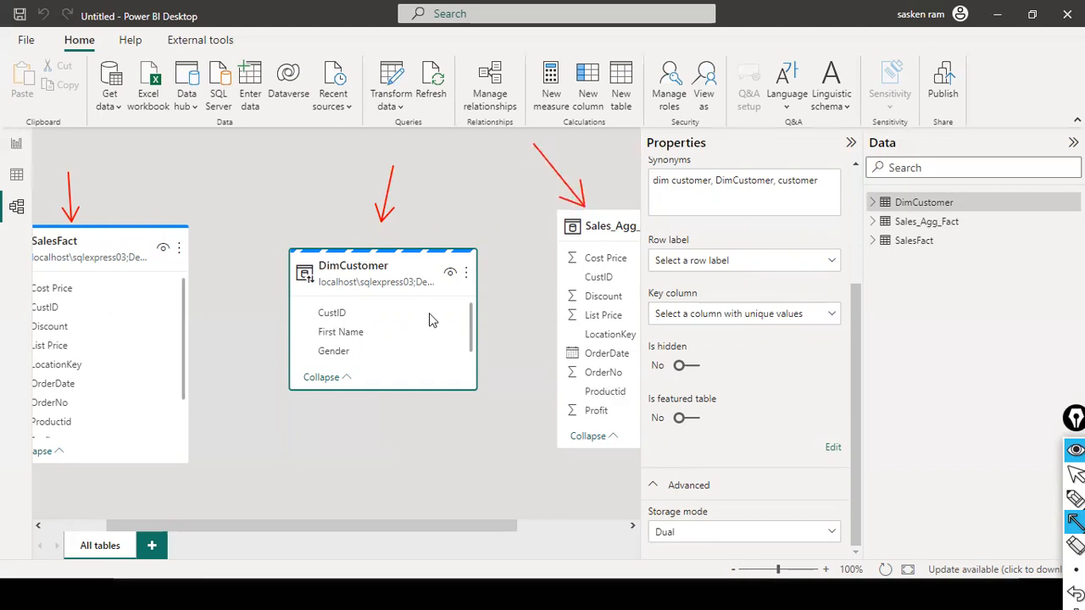
pyautogui.press('Escape')
# Step: Create an active one-to-many relationship from CustID in the Dual DimCustomer table to CustID in SalesFact with single cross-filter direction
pyautogui.moveTo(309, 312); pyautogui.dragTo(66, 311)
pyautogui.moveTo(315, 313); pyautogui.dragTo(85, 312)
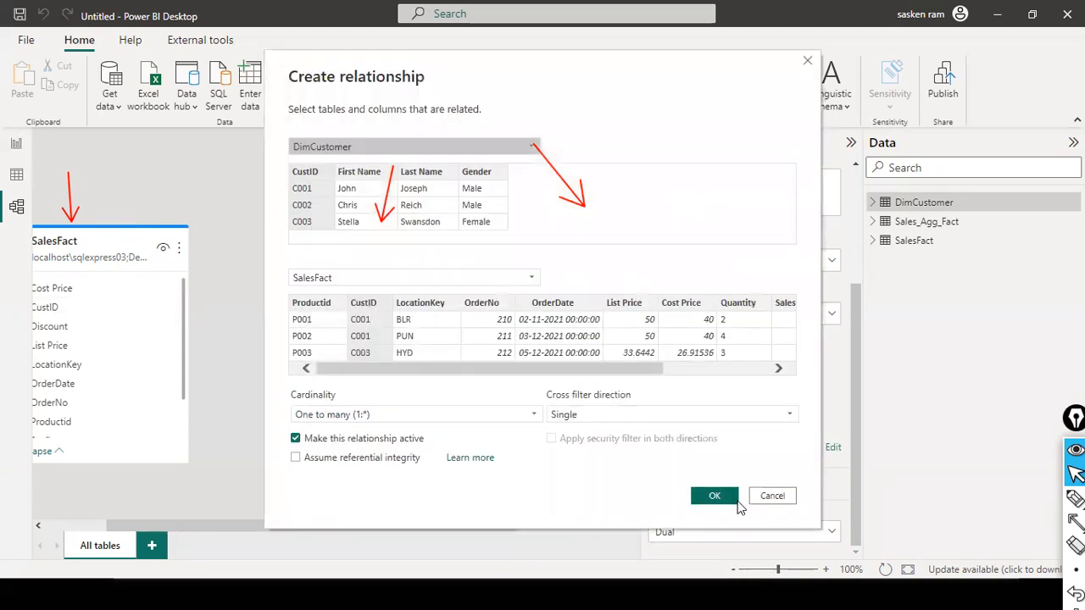
pyautogui.click(717, 495)
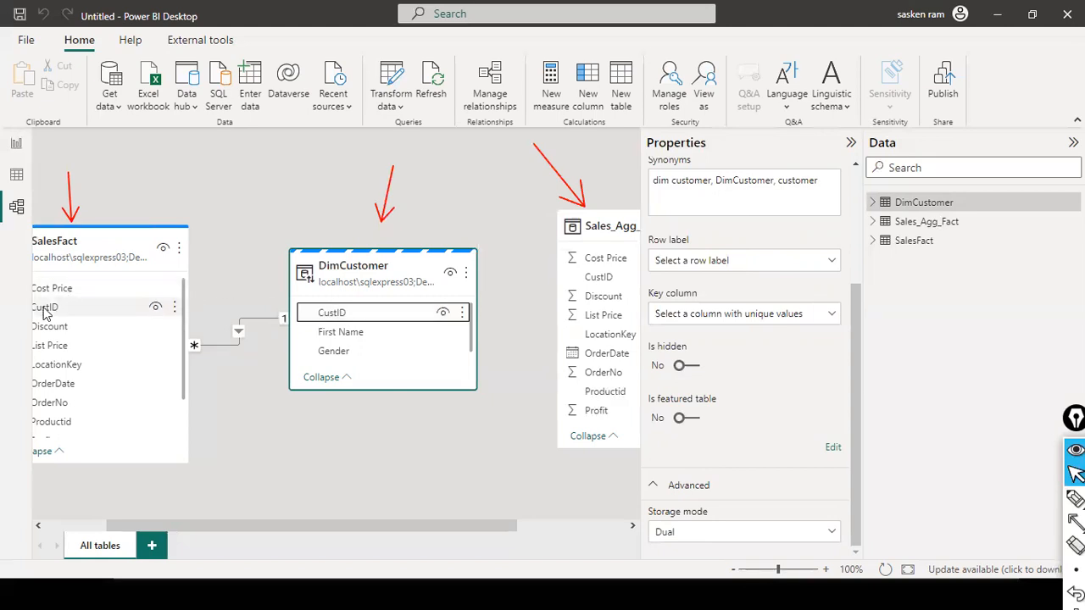
# Step: Create an active one-to-many relationship from CustID in DimCustomer to CustID in Sales_Agg_Fact with single cross-filter direction
pyautogui.moveTo(266, 526); pyautogui.dragTo(334, 522)
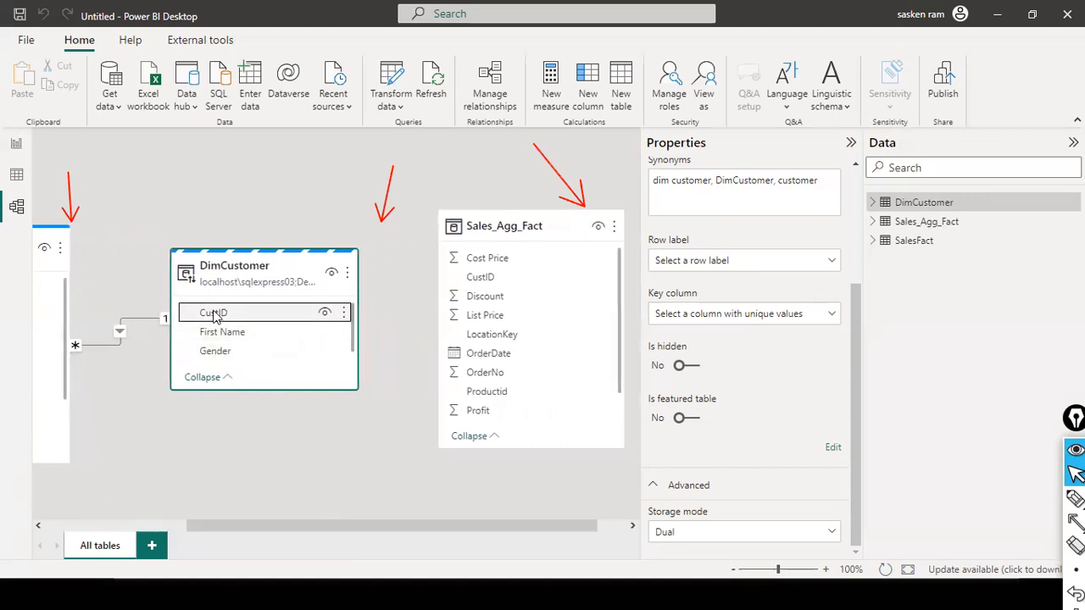
pyautogui.moveTo(214, 314); pyautogui.dragTo(493, 278)
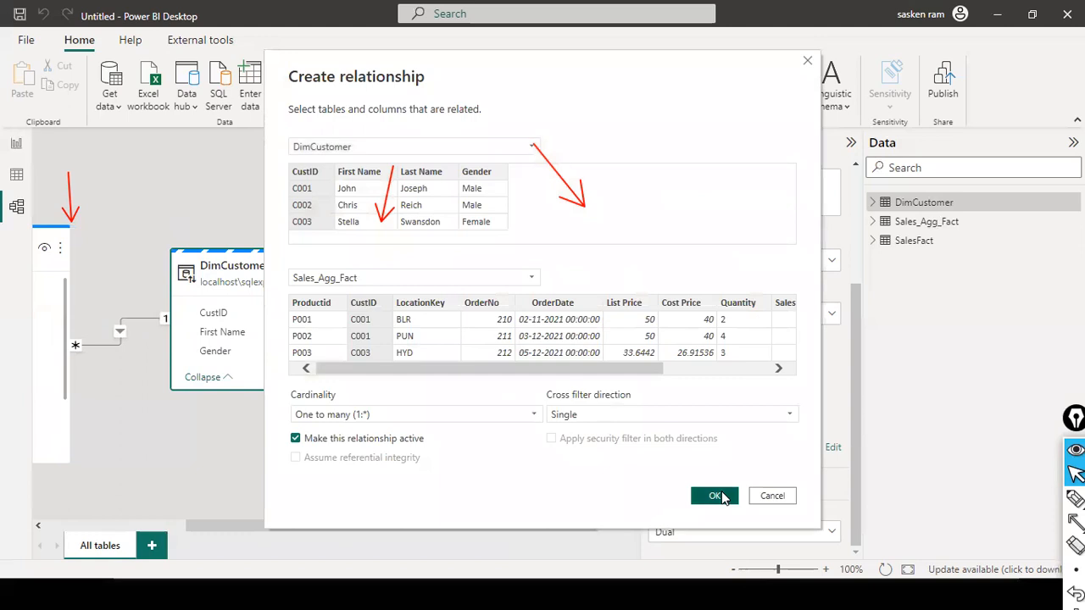
pyautogui.click(717, 496)
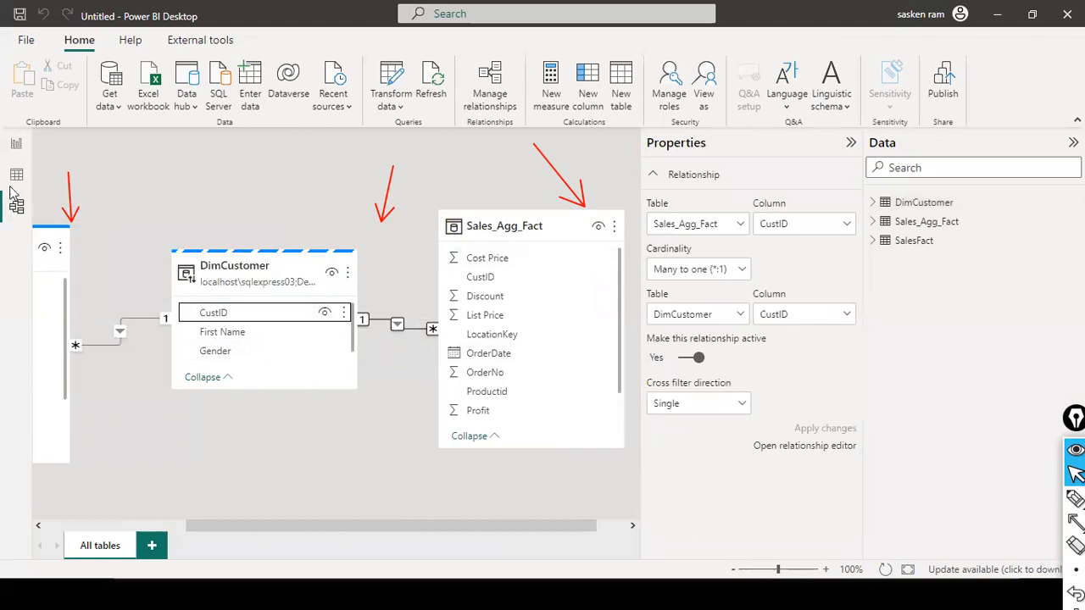
# Step: Add two empty clustered column charts side by side on report Page 1
pyautogui.click(17, 147)
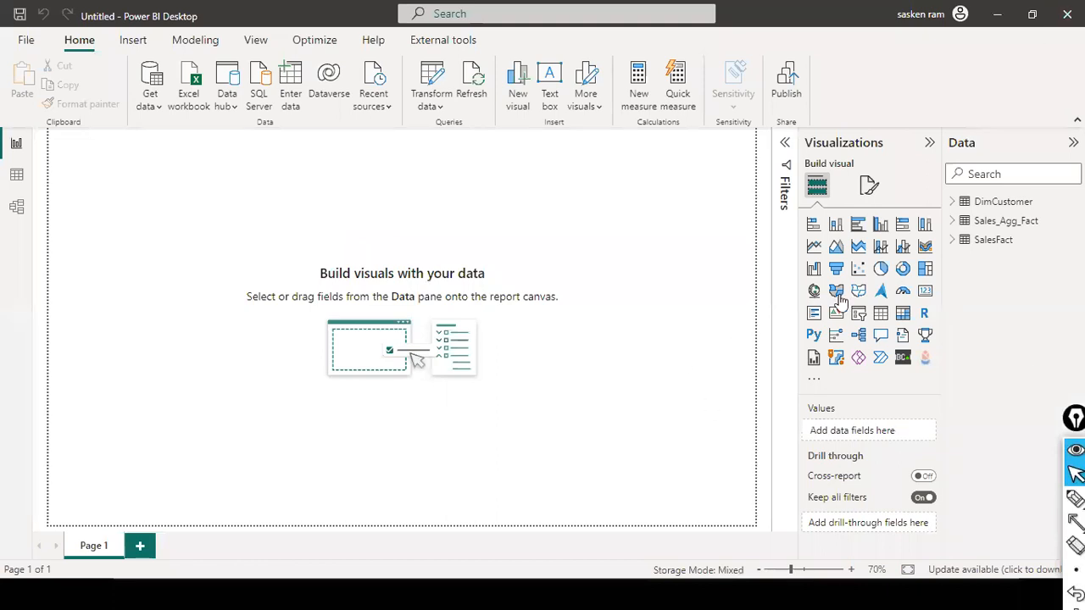
pyautogui.click(881, 224)
pyautogui.moveTo(107, 186); pyautogui.dragTo(286, 307)
pyautogui.click(496, 368)
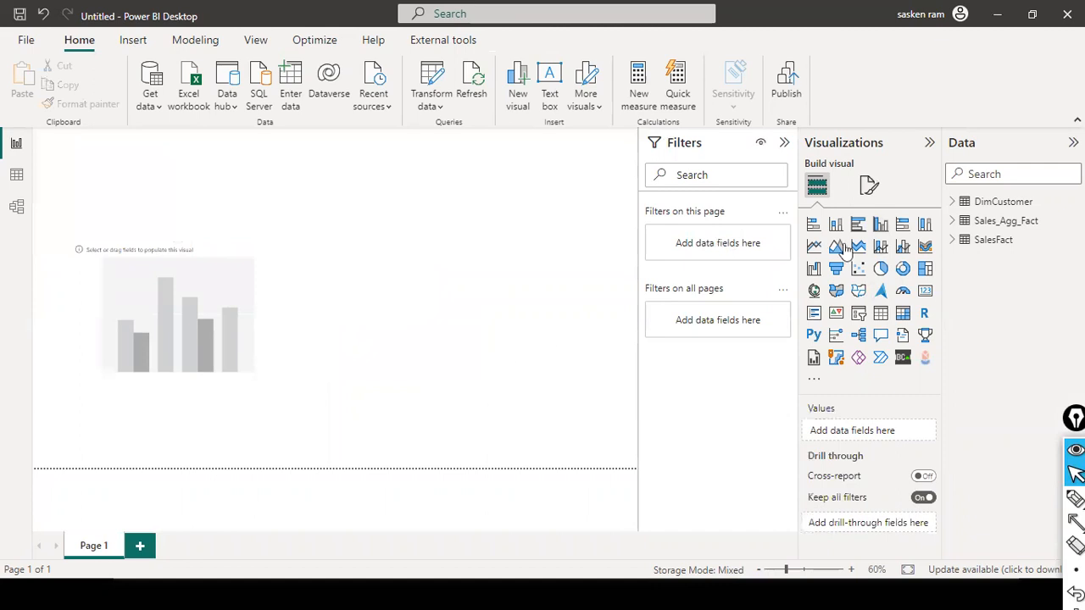
pyautogui.click(880, 225)
pyautogui.moveTo(235, 206); pyautogui.dragTo(501, 351)
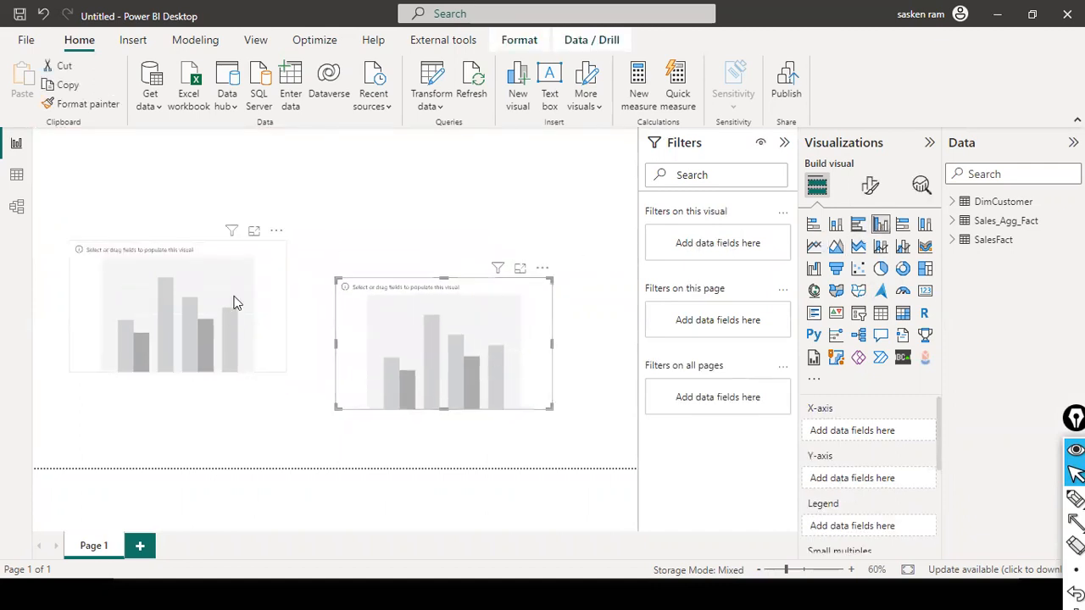
pyautogui.moveTo(262, 307); pyautogui.dragTo(265, 328)
# Step: Review the model relationships, then put First Name from DimCustomer on the X-axis of the first column chart
pyautogui.click(22, 212)
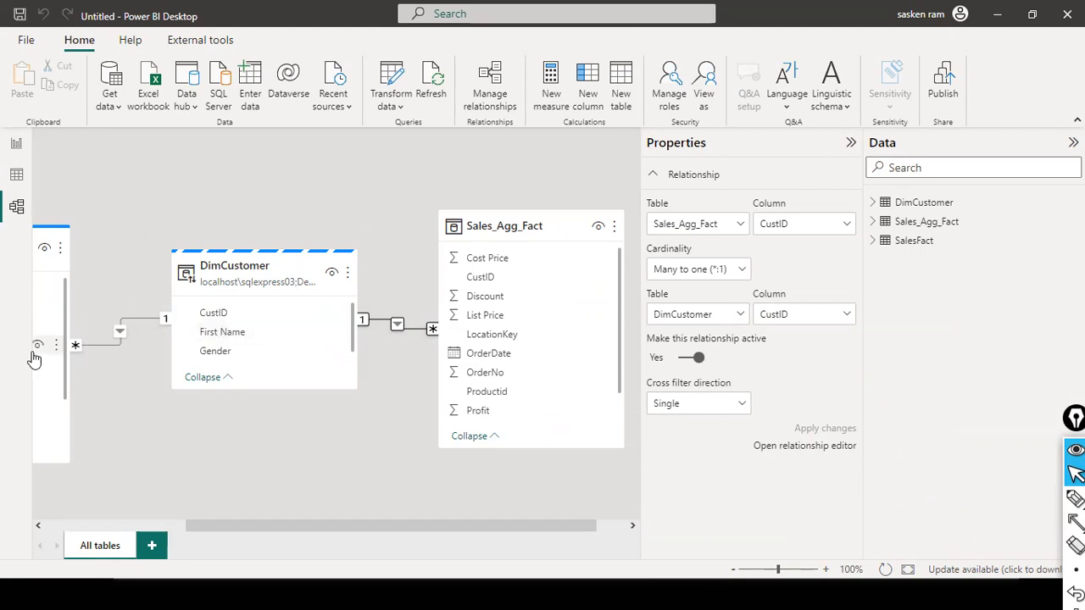
pyautogui.click(16, 143)
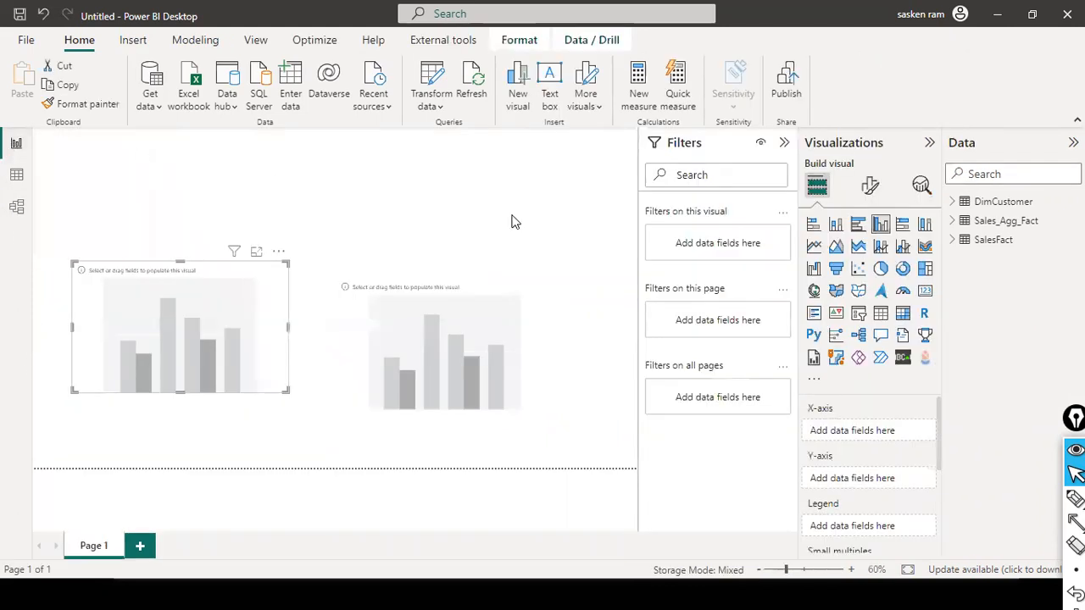
pyautogui.click(956, 203)
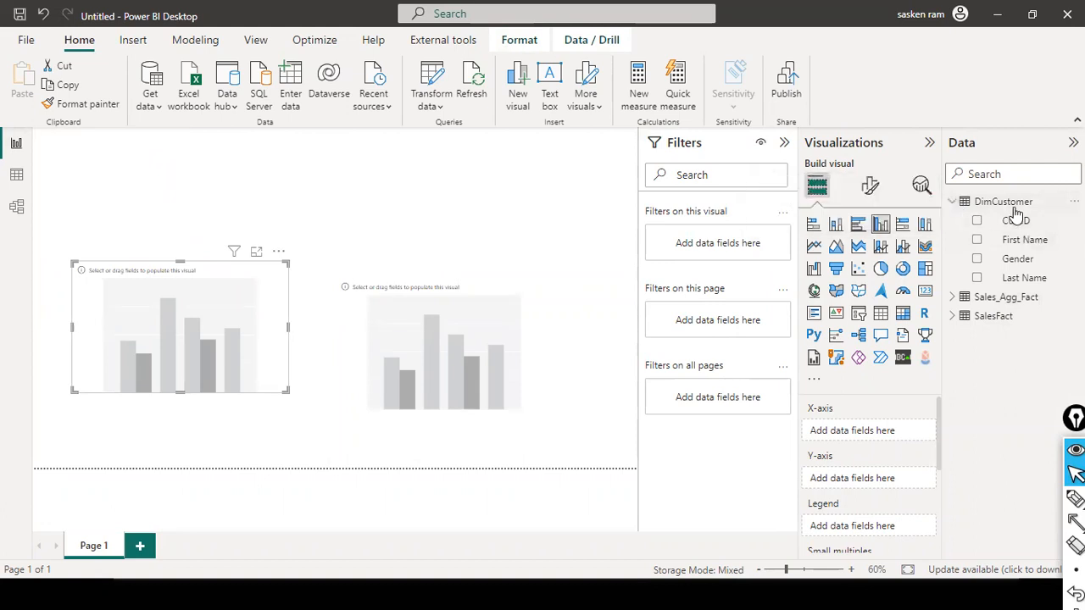
pyautogui.moveTo(1043, 241); pyautogui.dragTo(166, 307)
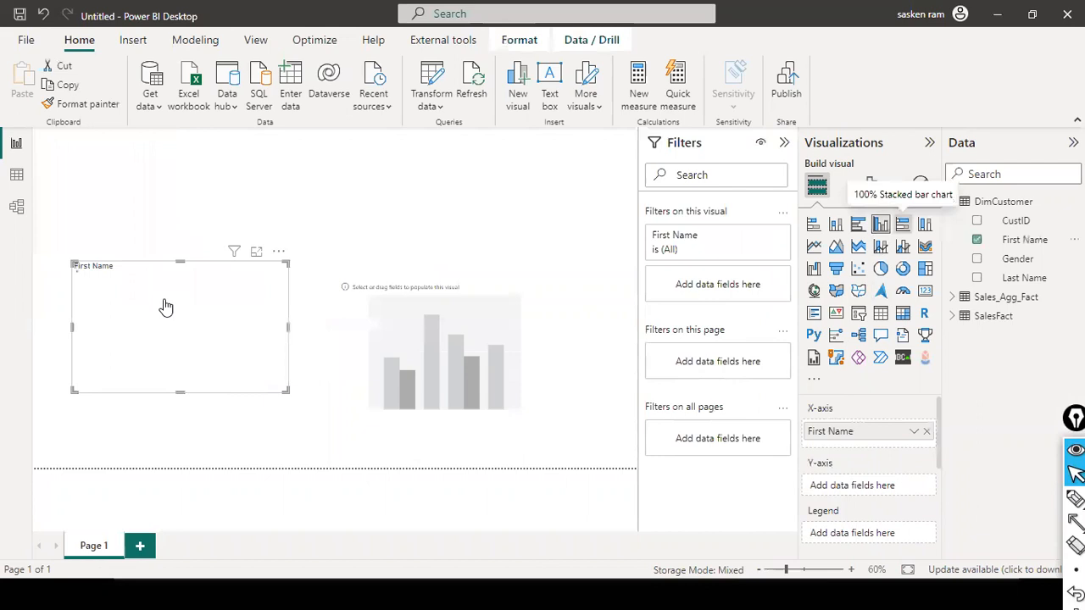
# Step: Put Sales Amount from SalesFact on the first chart's Y-axis, widen that chart and shift the empty second chart to make room
pyautogui.click(954, 321)
pyautogui.moveTo(1014, 530); pyautogui.dragTo(218, 303)
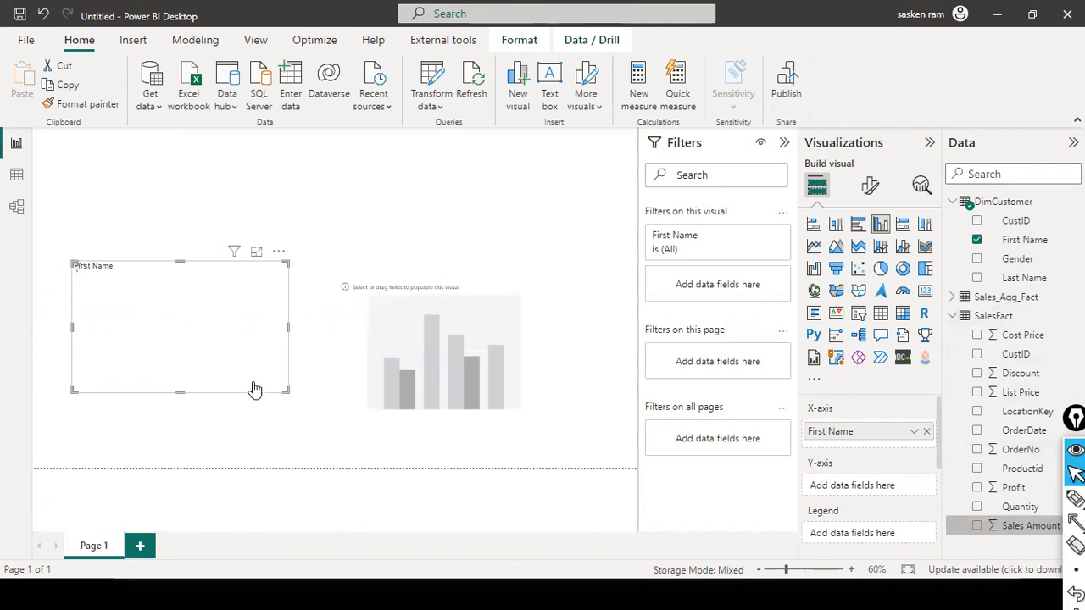
pyautogui.moveTo(217, 364); pyautogui.dragTo(248, 374)
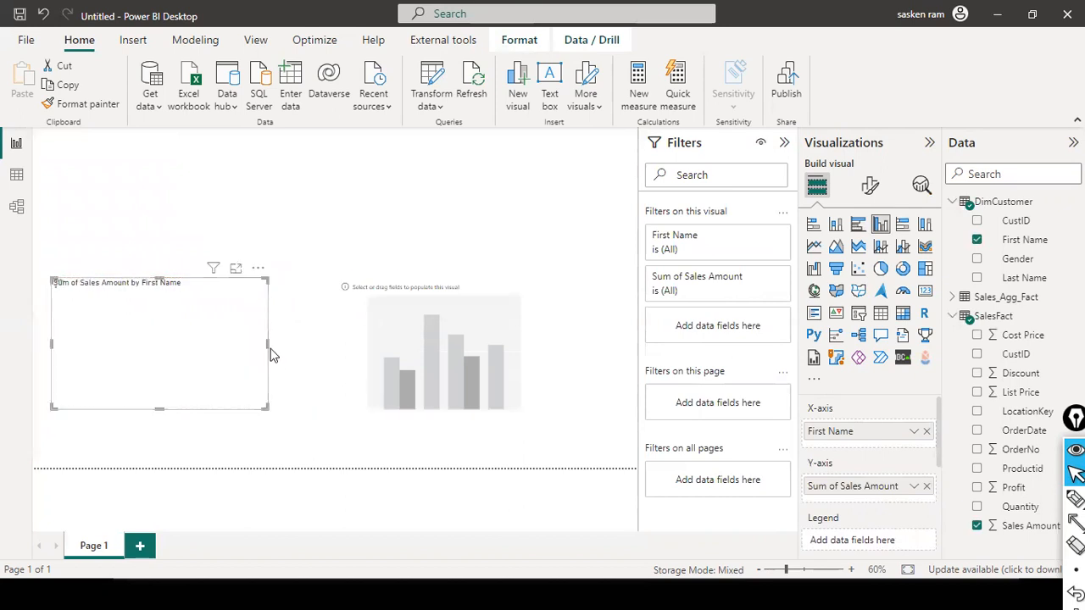
pyautogui.moveTo(330, 363); pyautogui.dragTo(335, 365)
pyautogui.moveTo(538, 387); pyautogui.dragTo(594, 372)
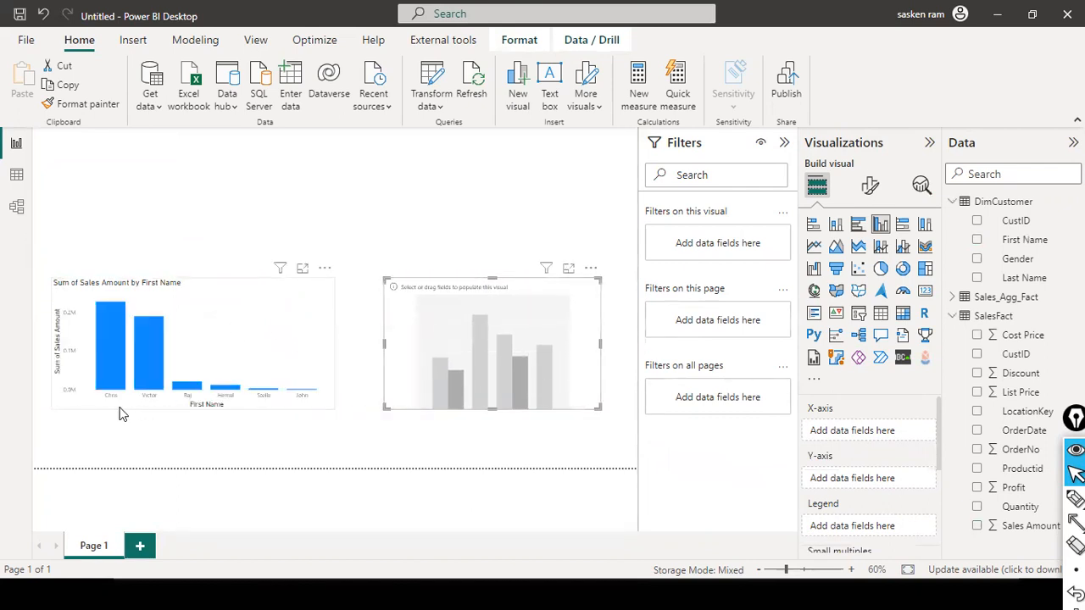
# Step: Set the first chart's X-axis font sizes to 15 for the values and 14 for the title
pyautogui.click(261, 313)
pyautogui.click(871, 186)
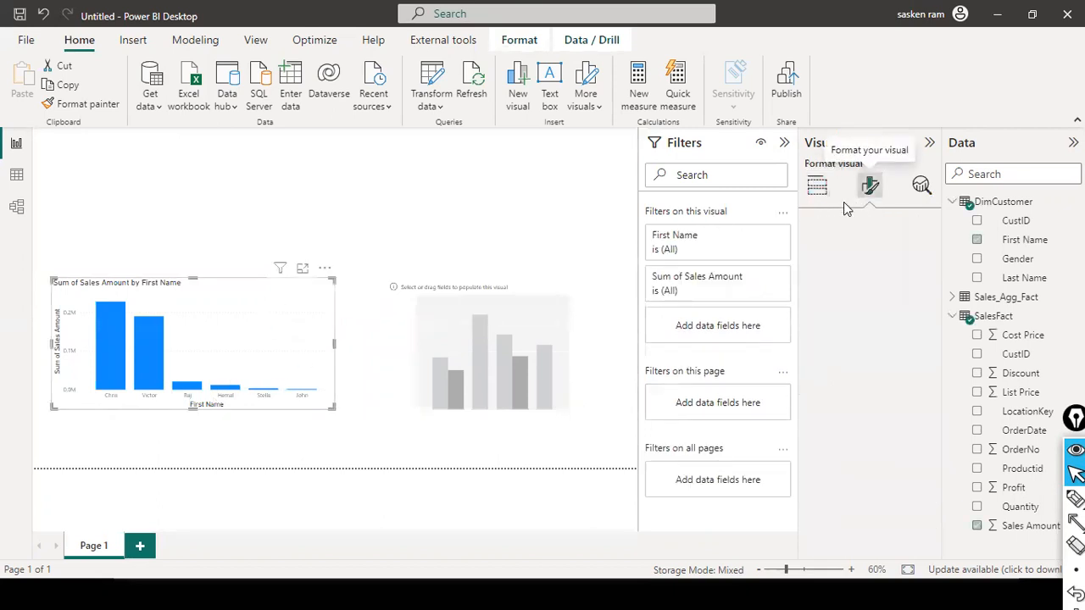
pyautogui.write('font')
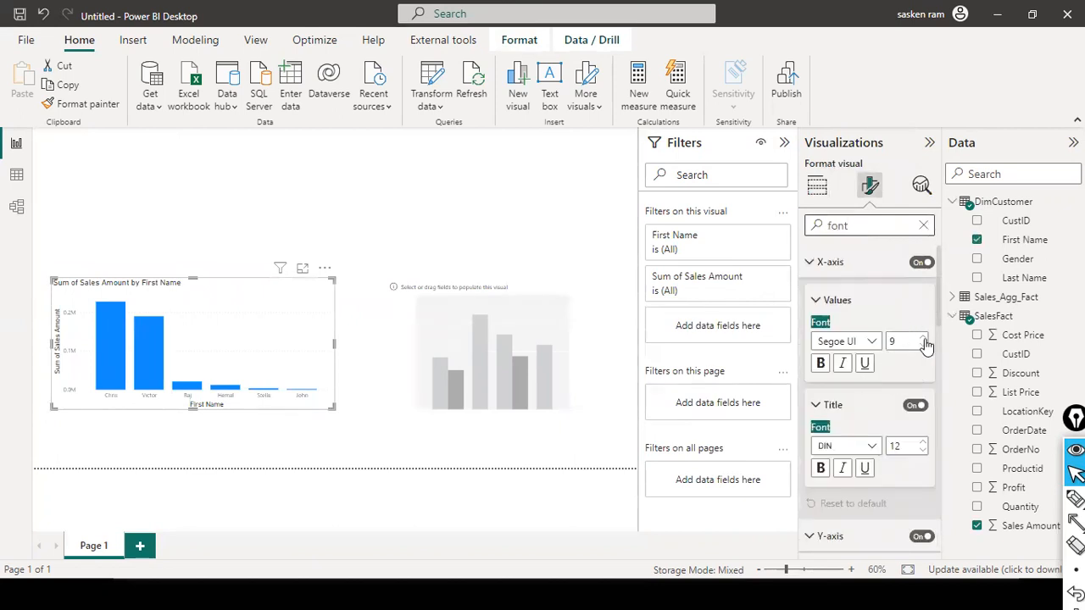
pyautogui.click(924, 337)
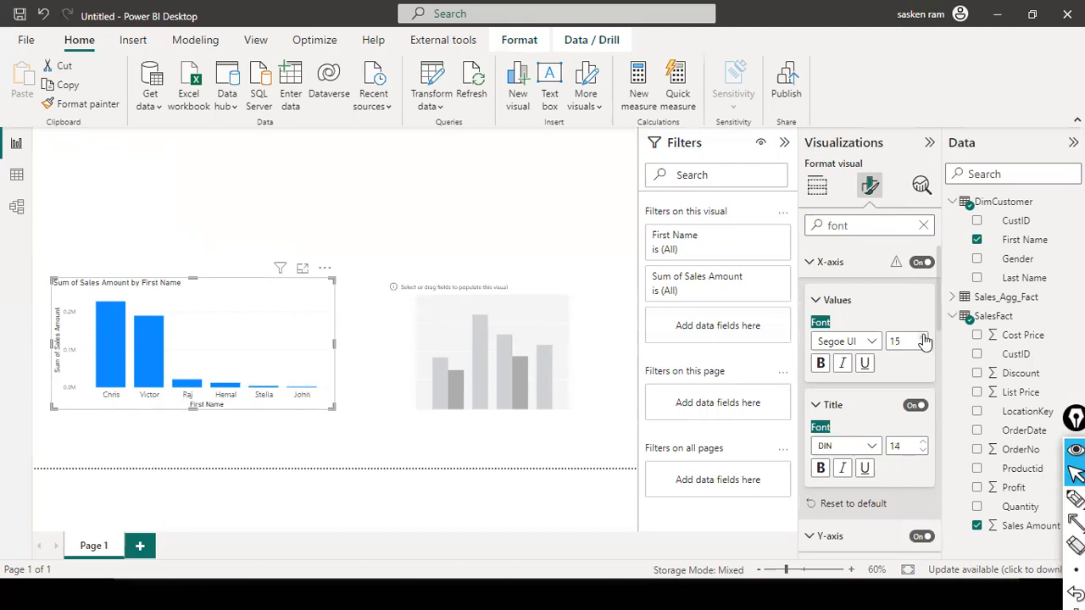
pyautogui.click(555, 243)
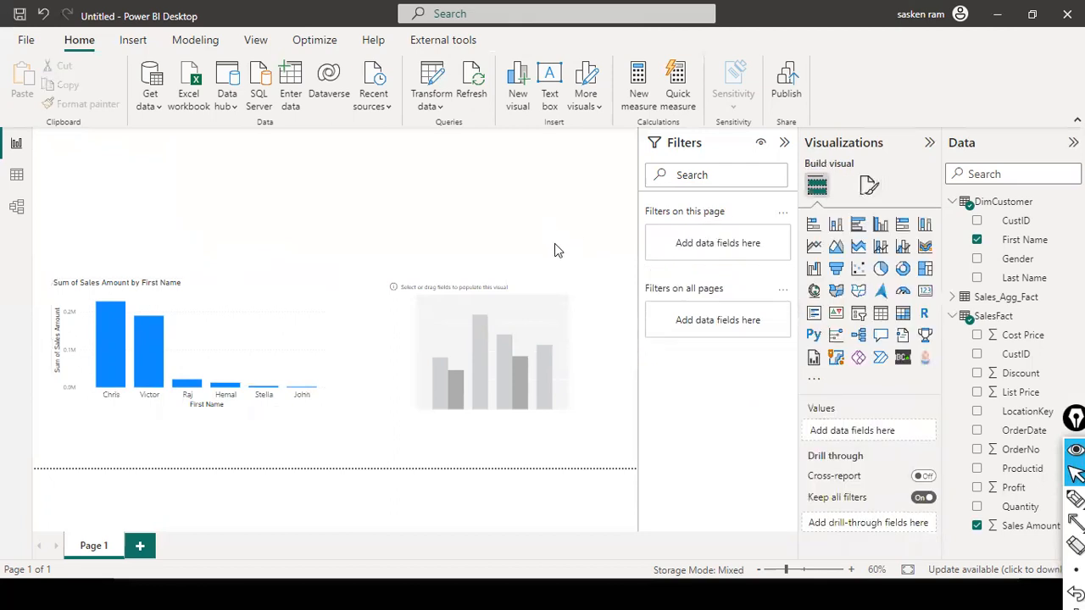
# Step: Plot Sales Amount from Sales_Agg_Fact by DimCustomer First Name in the second column chart and widen it
pyautogui.click(579, 316)
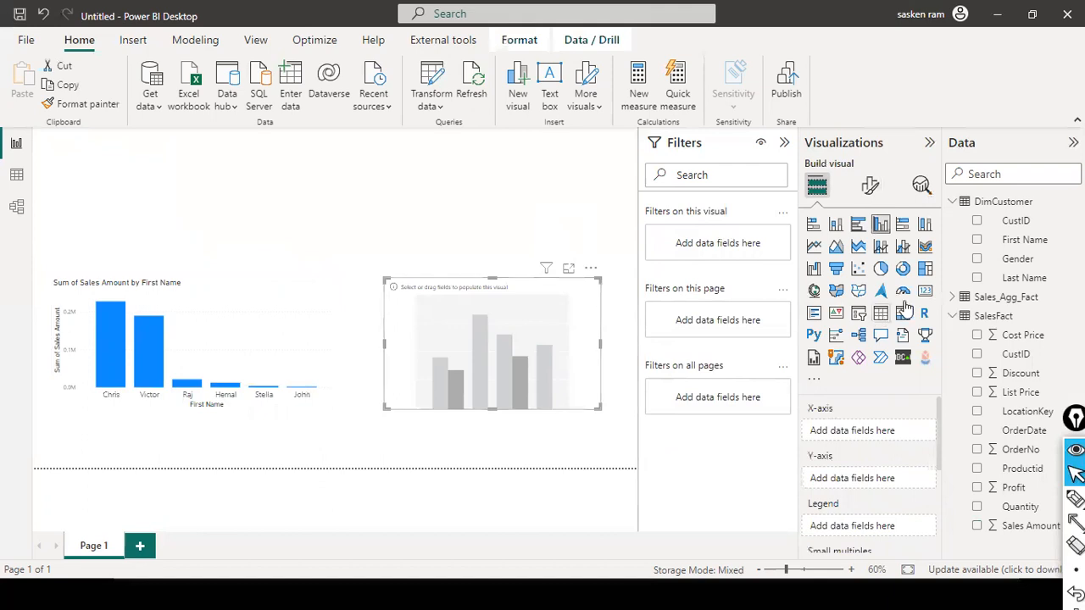
pyautogui.moveTo(1007, 244); pyautogui.dragTo(506, 399)
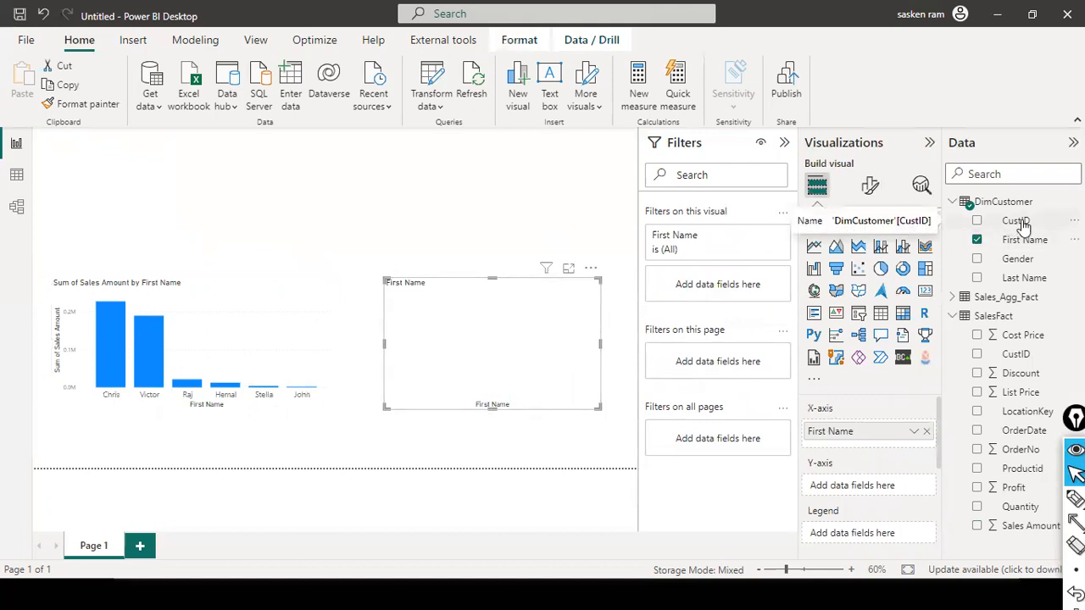
pyautogui.click(953, 317)
pyautogui.click(953, 297)
pyautogui.moveTo(1017, 514); pyautogui.dragTo(492, 343)
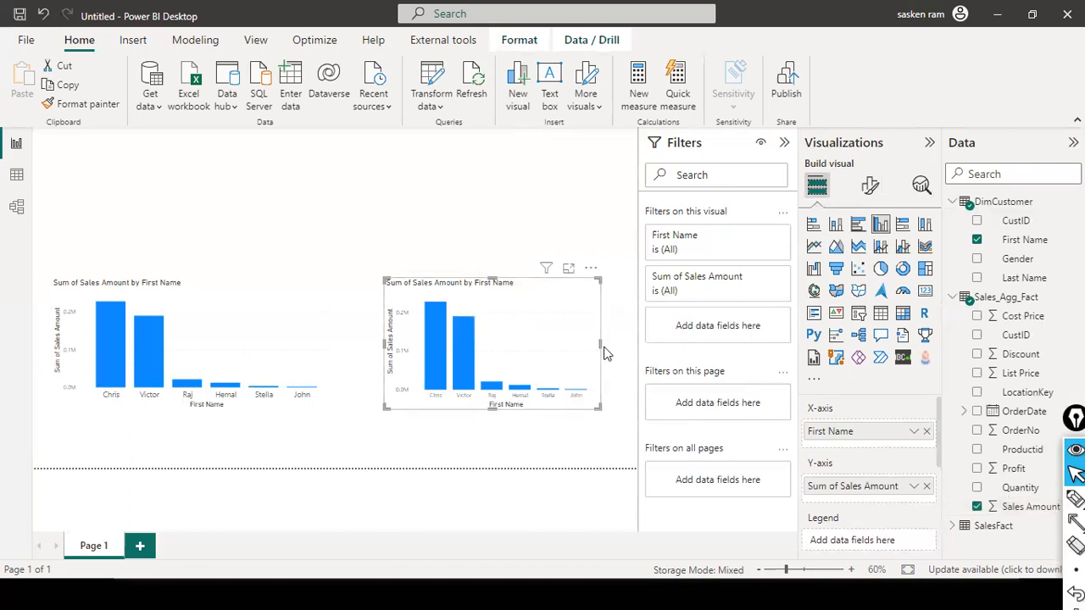
pyautogui.moveTo(601, 343)
pyautogui.mouseDown()
pyautogui.moveTo(667, 355)
pyautogui.moveTo(585, 329)
pyautogui.moveTo(607, 329)
pyautogui.mouseUp()
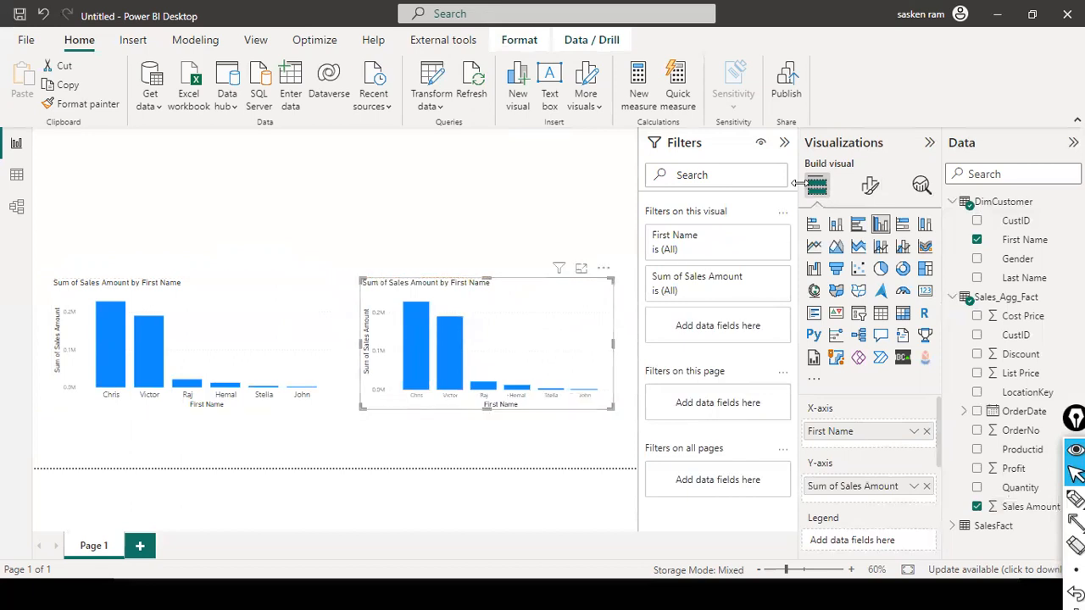
# Step: Set the second chart's X-axis values font size to 12 and enlarge the X-axis title font
pyautogui.click(860, 194)
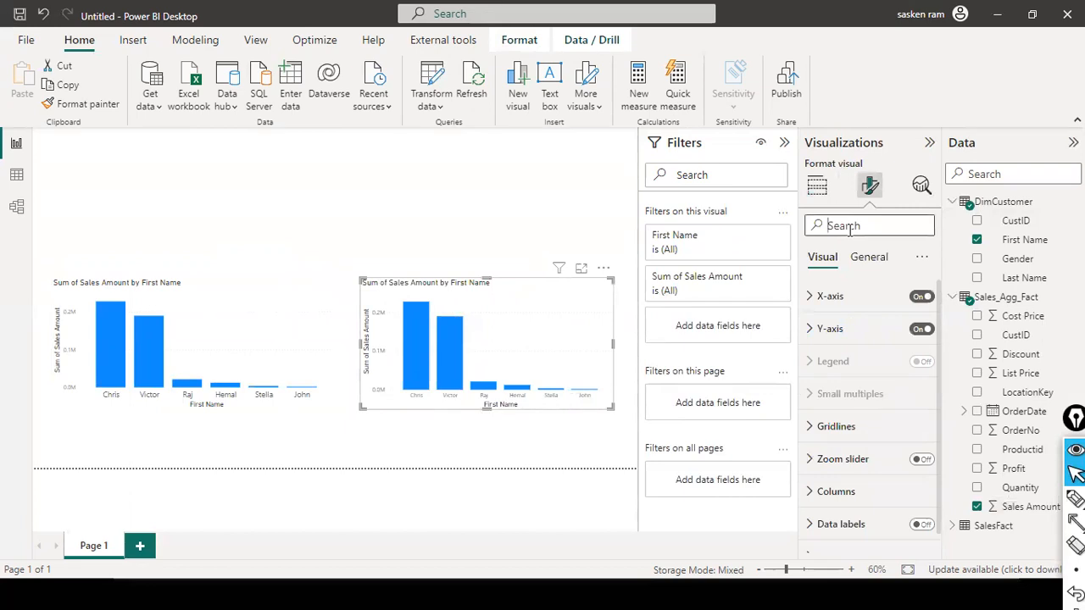
pyautogui.click(850, 227)
pyautogui.write('font')
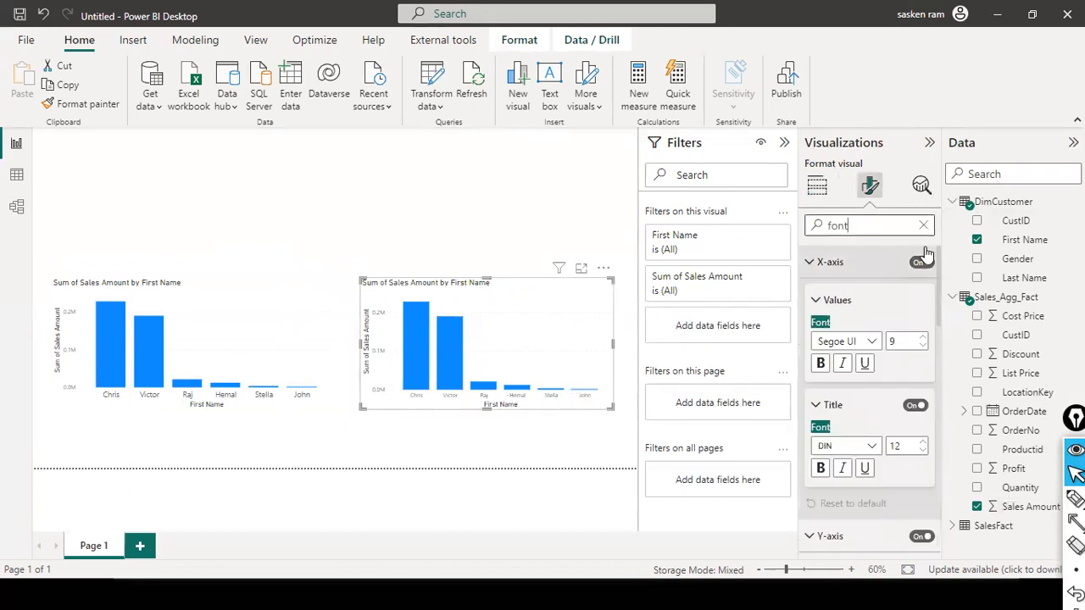
pyautogui.click(923, 336)
pyautogui.click(923, 337)
pyautogui.click(923, 337)
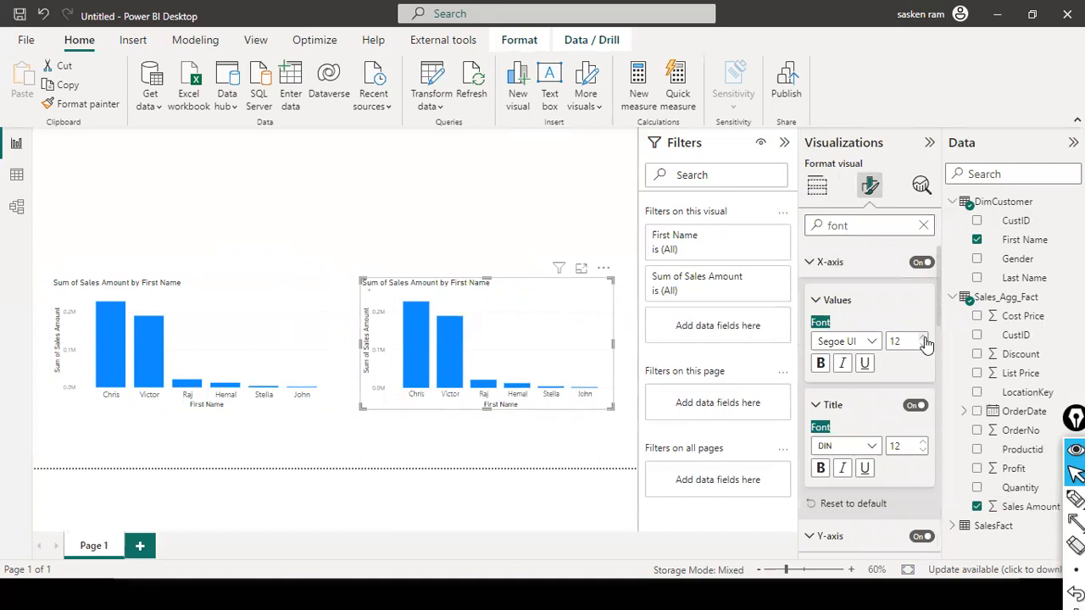
pyautogui.click(923, 442)
pyautogui.click(924, 443)
pyautogui.click(924, 443)
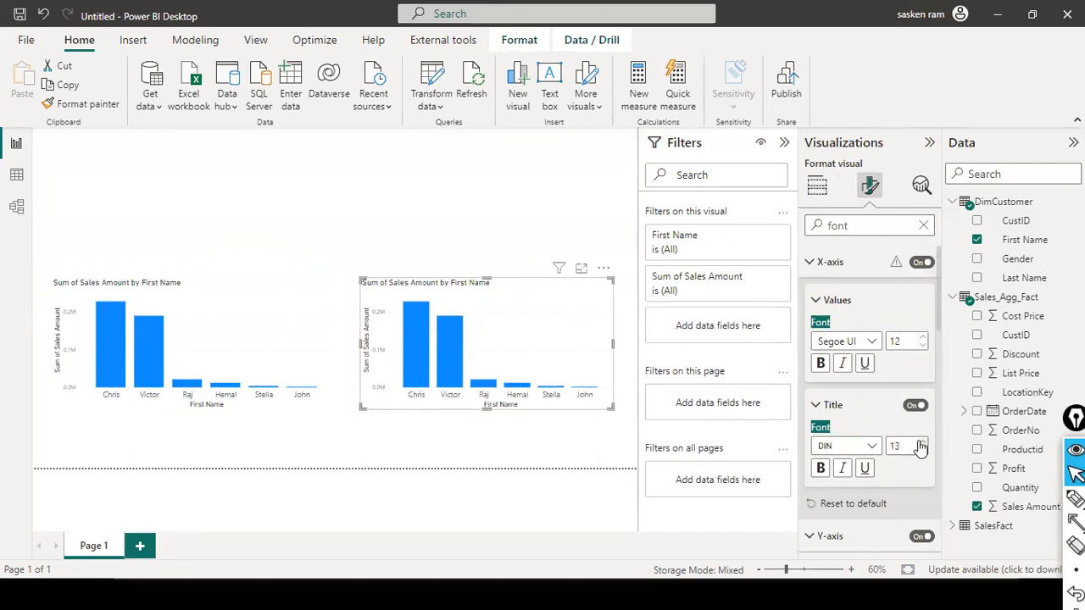
pyautogui.click(483, 209)
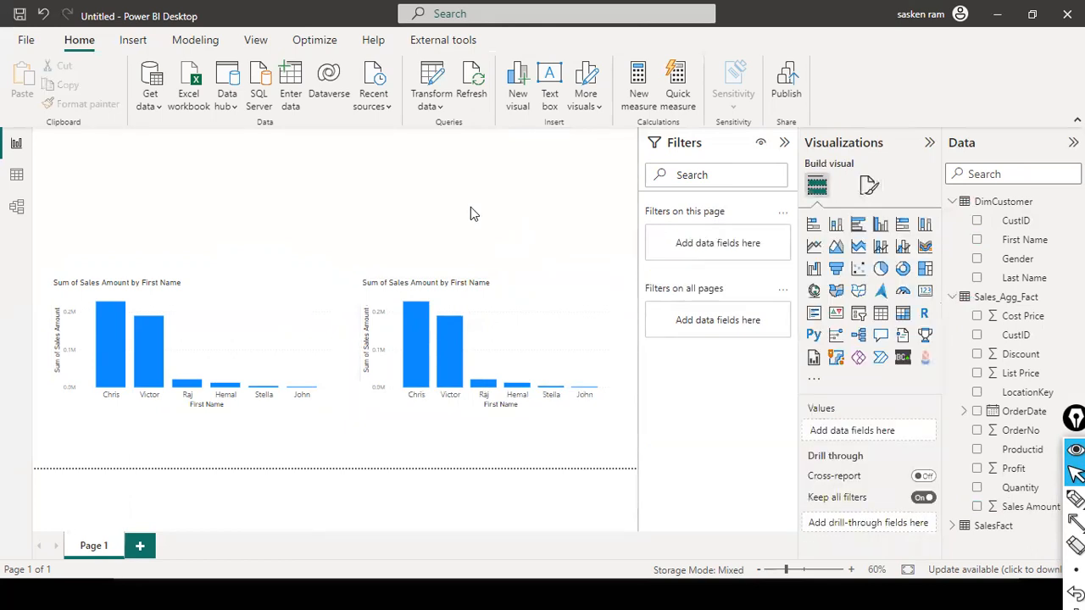
# Step: Check the first chart's fields, then examine the table relationships and DimCustomer's storage mode in the model diagram
pyautogui.click(203, 308)
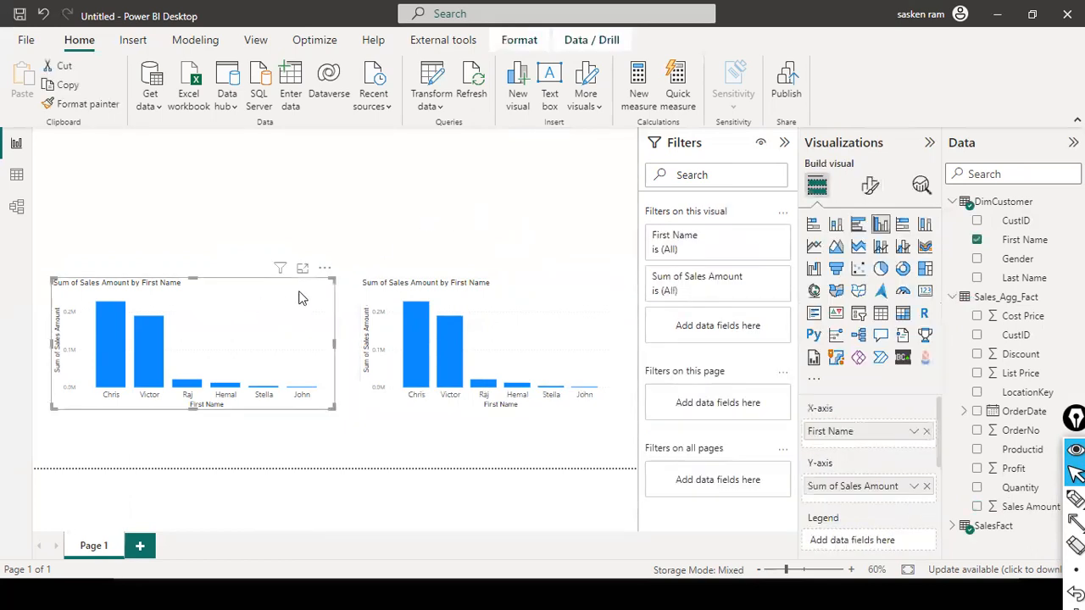
pyautogui.click(382, 217)
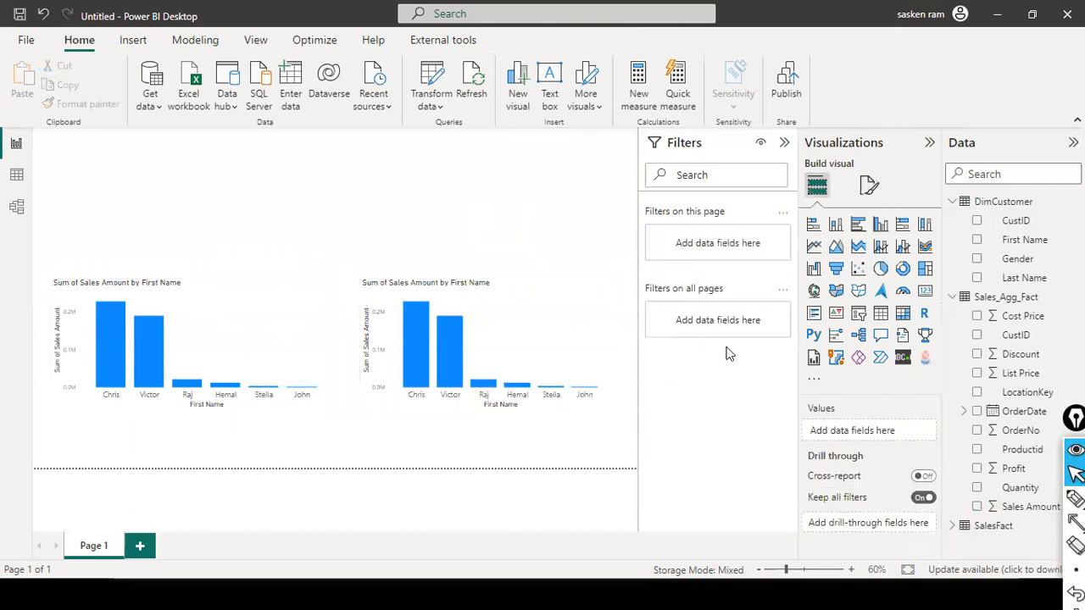
pyautogui.click(18, 206)
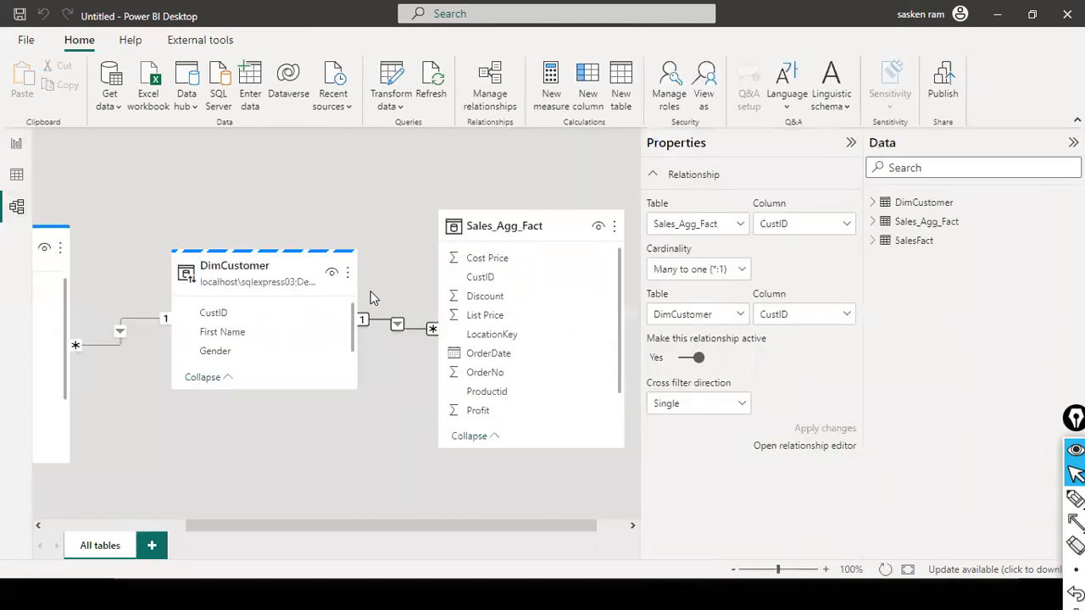
pyautogui.click(120, 526)
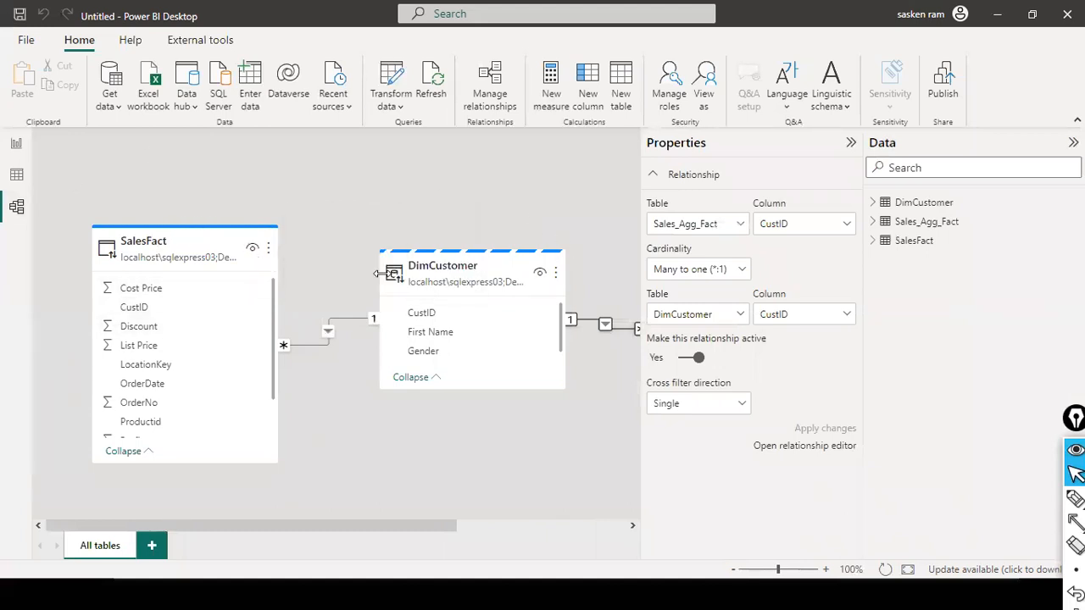
pyautogui.moveTo(387, 280)
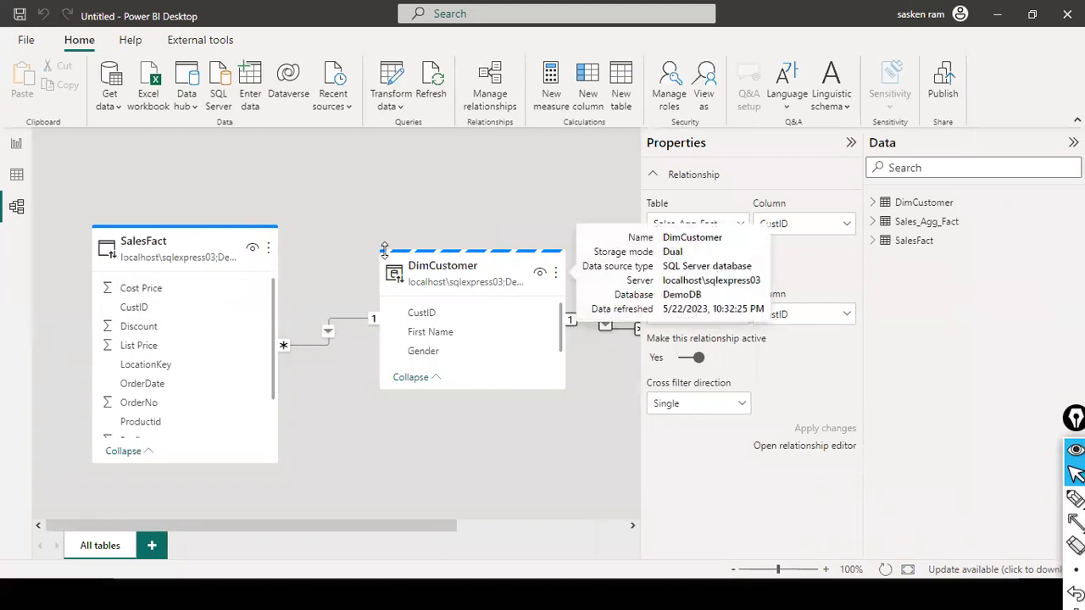
pyautogui.moveTo(434, 526); pyautogui.dragTo(589, 524)
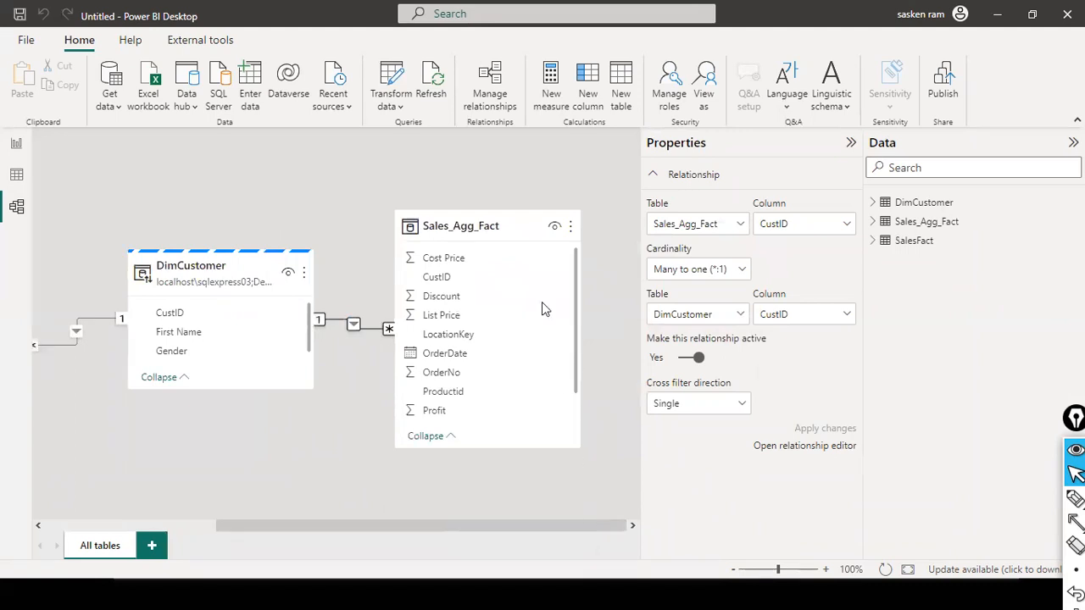
# Step: Try to change the storage mode of the Sales_Agg_Fact table to DirectQuery
pyautogui.click(506, 225)
pyautogui.scroll(-3, 791, 436)
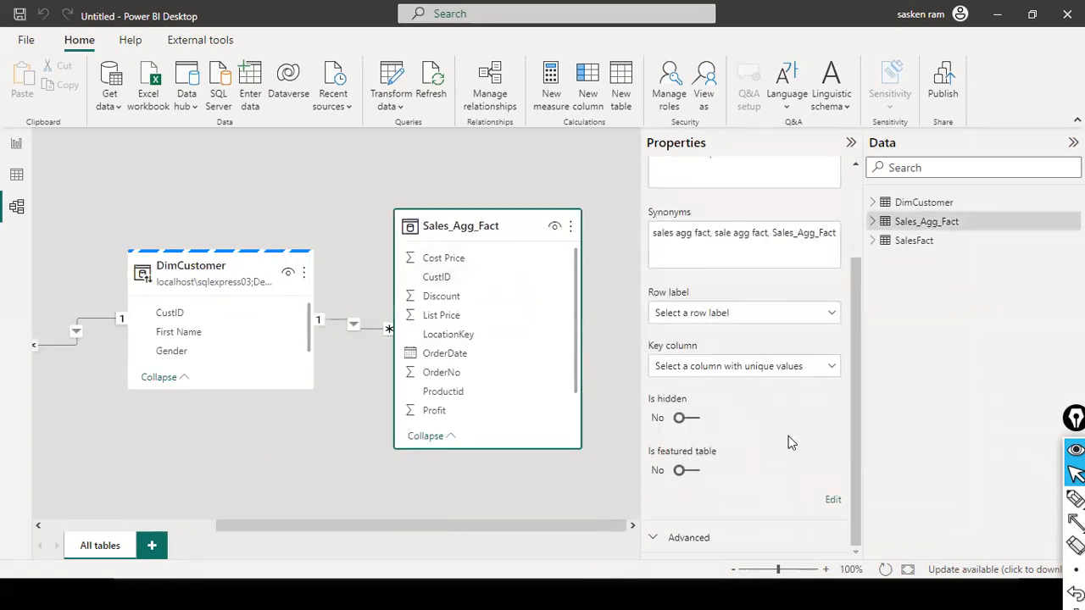
pyautogui.click(743, 544)
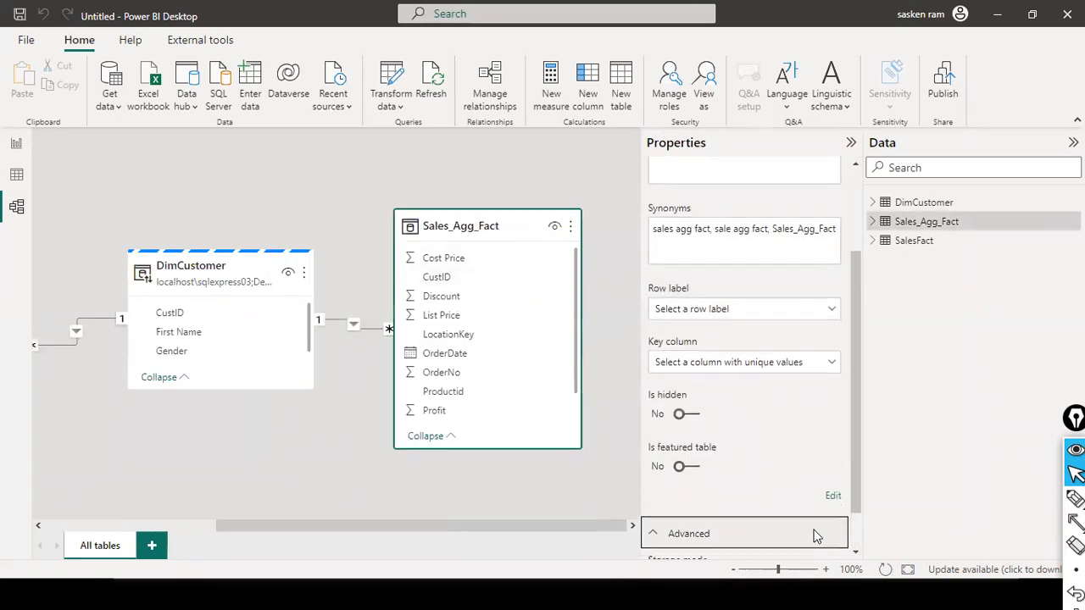
pyautogui.click(766, 532)
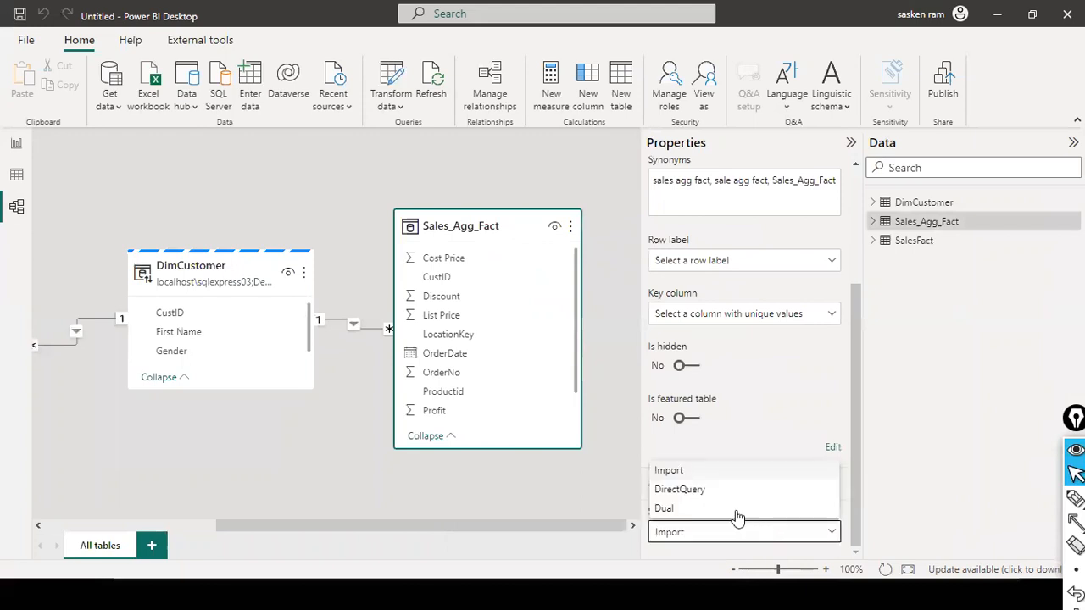
pyautogui.click(683, 492)
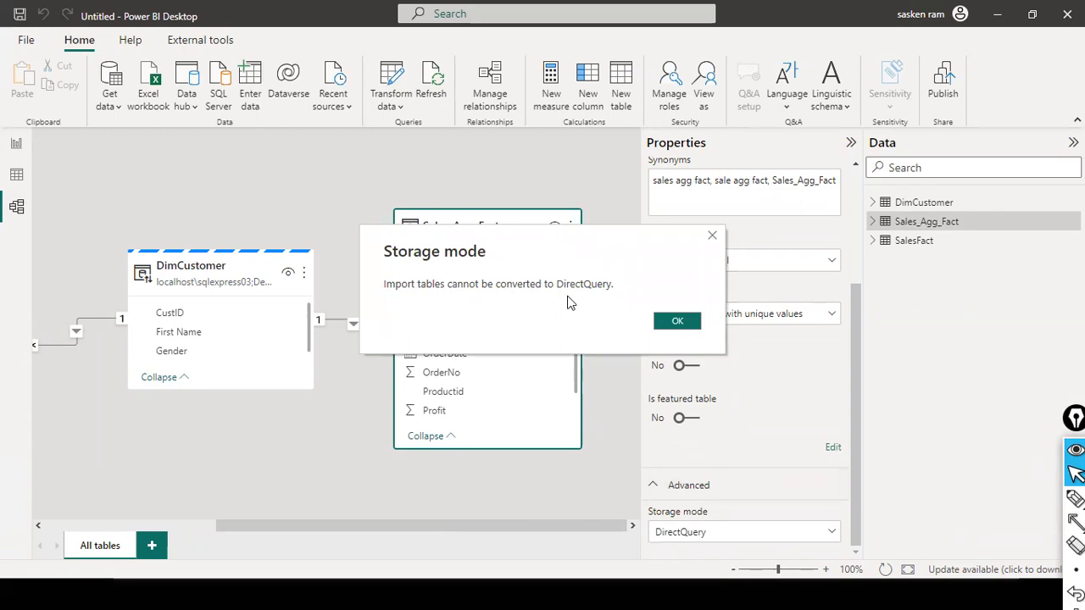
pyautogui.click(676, 323)
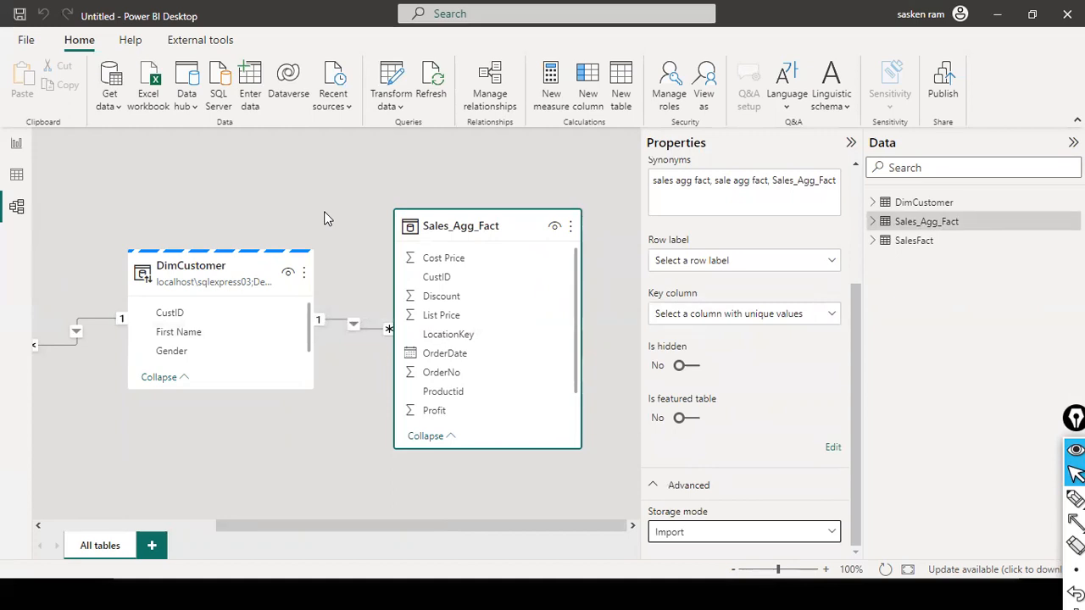
# Step: Bring all three related tables into view in the model diagram and inspect DimCustomer's storage details
pyautogui.moveTo(506, 226)
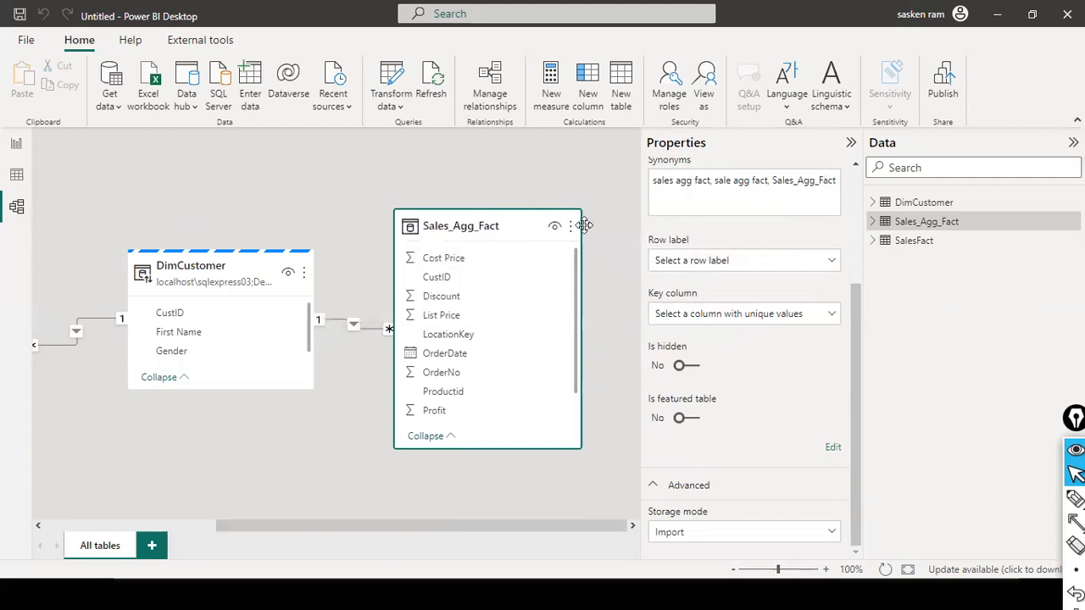
pyautogui.click(193, 526)
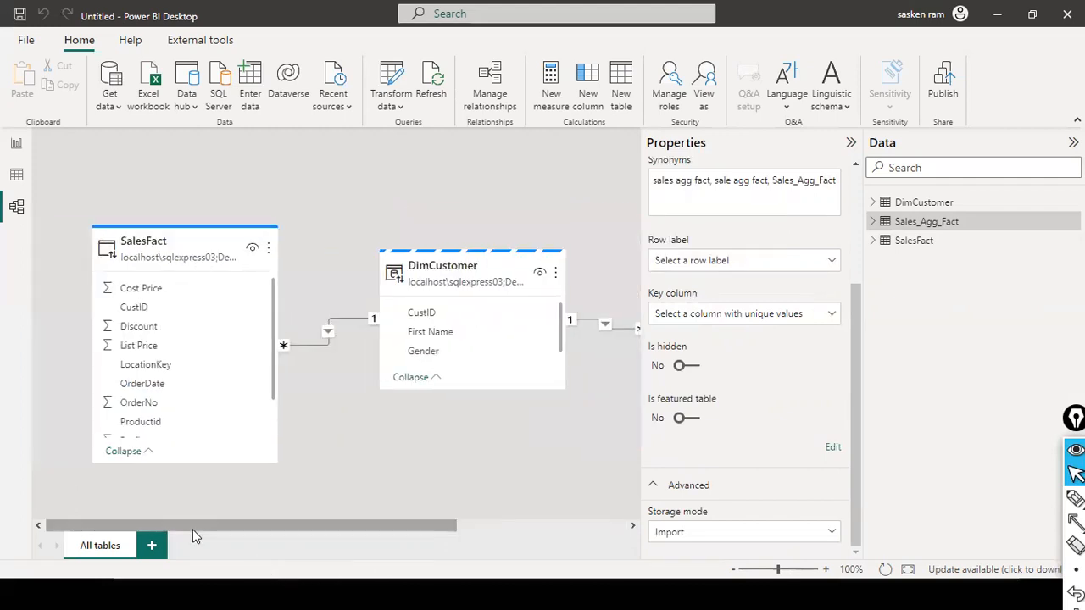
pyautogui.click(851, 142)
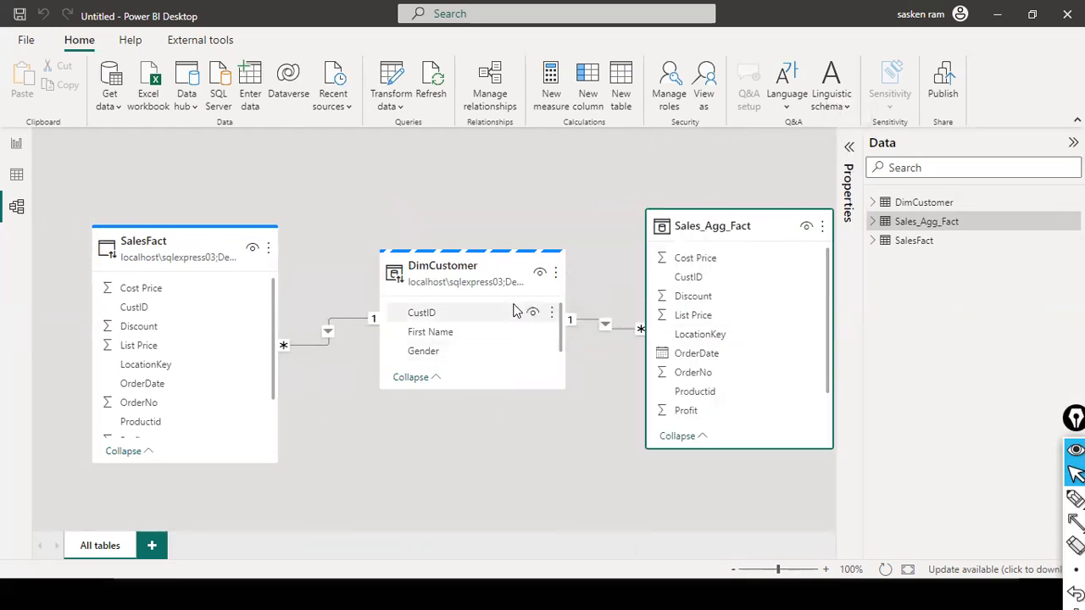
pyautogui.moveTo(462, 267)
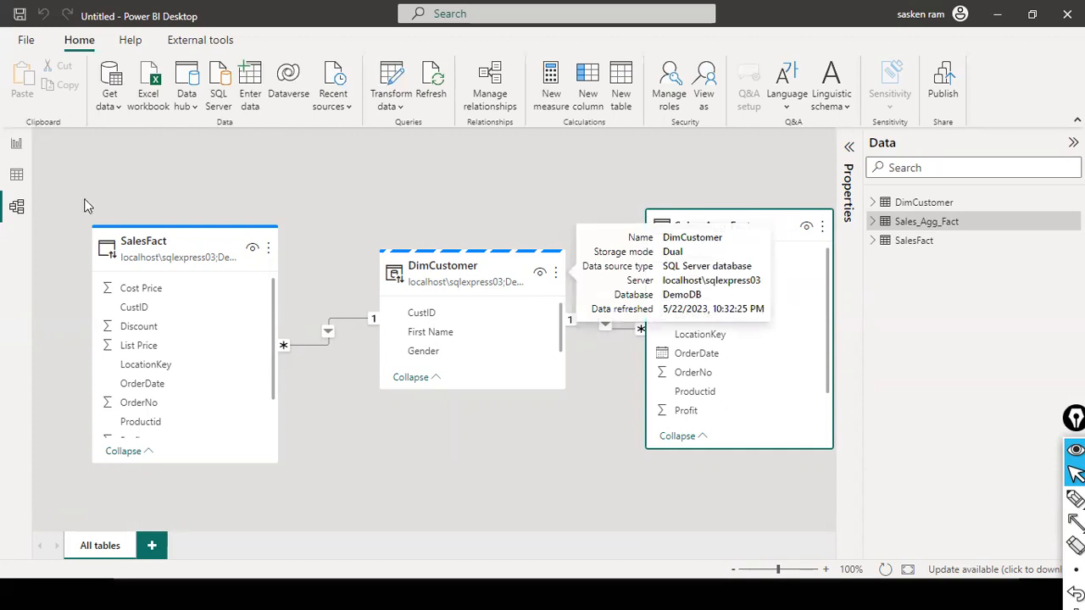
# Step: Start a Performance analyzer recording on report Page 1, collapse the Filters pane and refresh the visuals
pyautogui.click(16, 146)
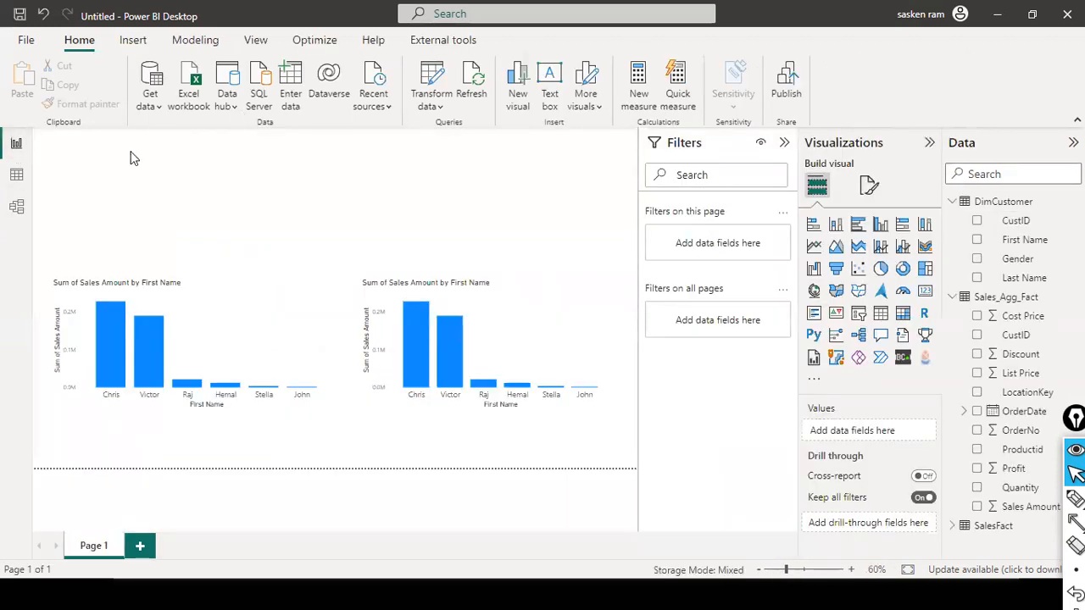
pyautogui.click(261, 47)
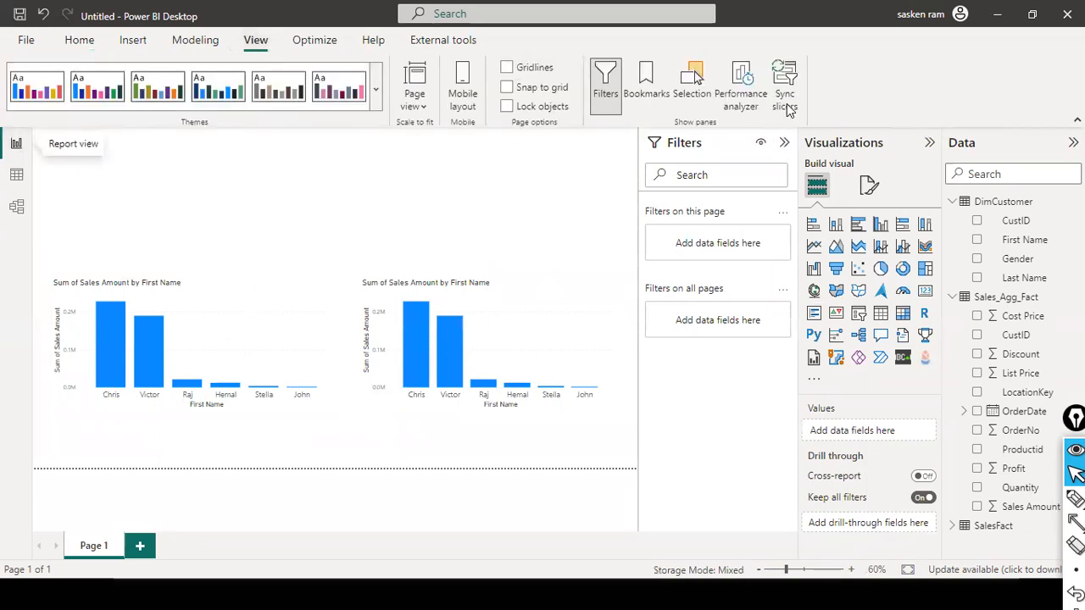
pyautogui.click(740, 78)
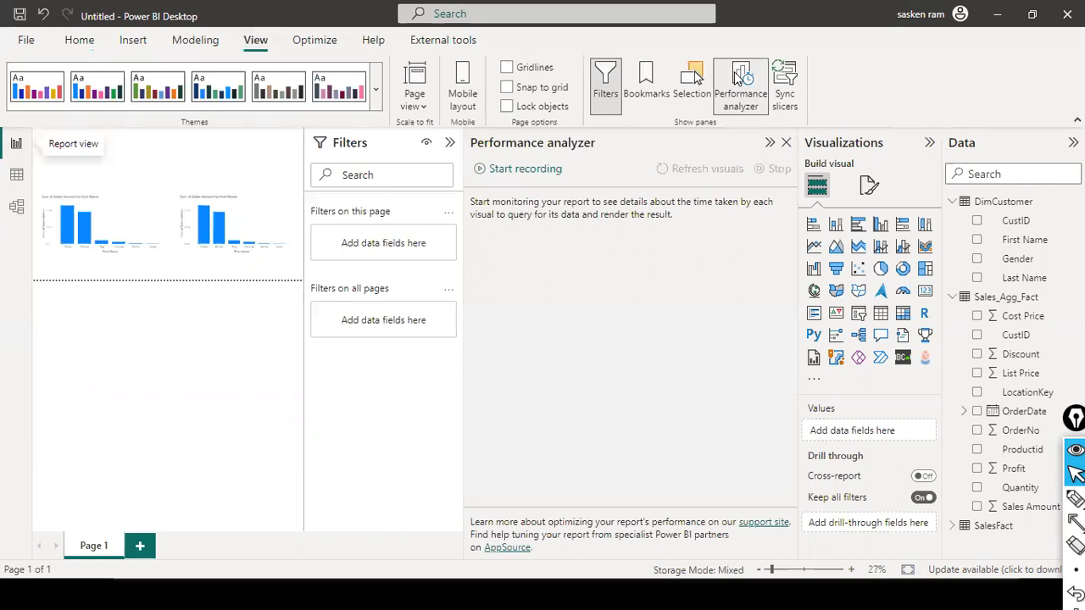
pyautogui.click(505, 173)
pyautogui.click(451, 142)
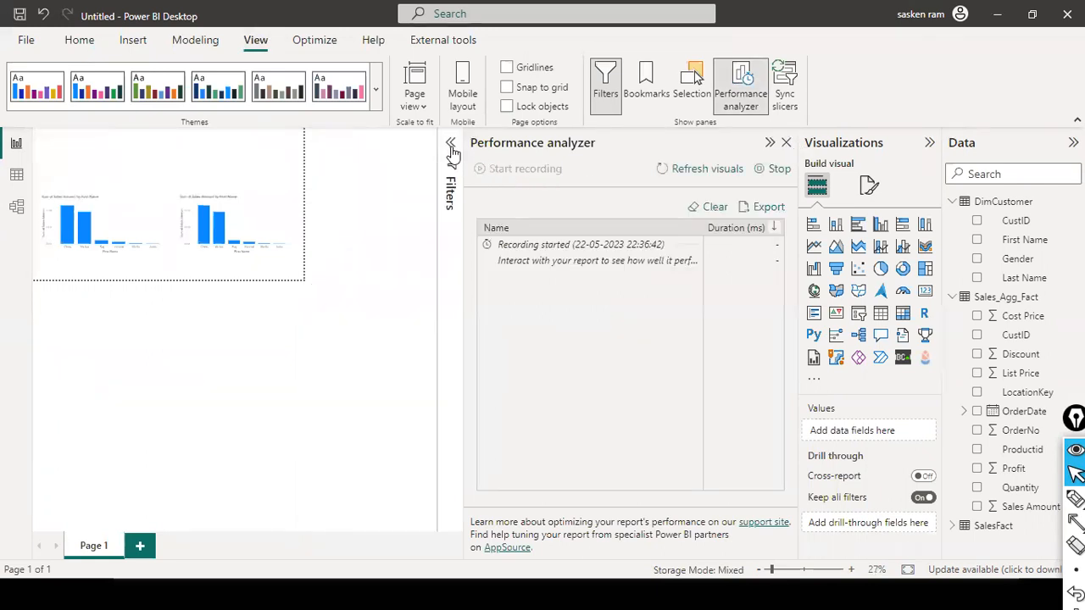
pyautogui.click(709, 169)
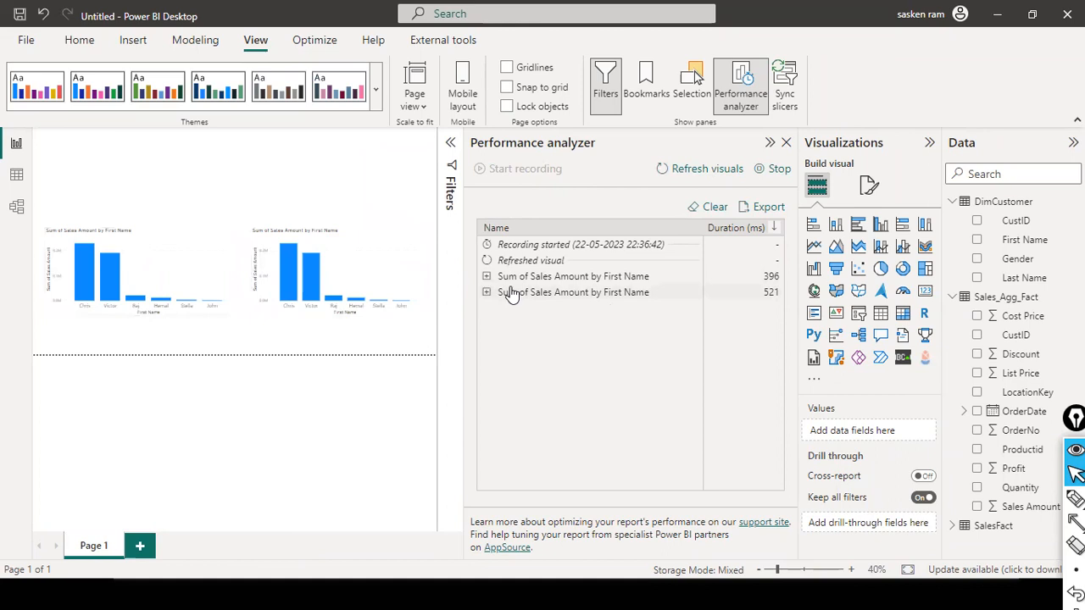
# Step: Expand the Performance analyzer results for both Sum of Sales Amount by First Name charts and compare their query duration breakdowns
pyautogui.click(485, 277)
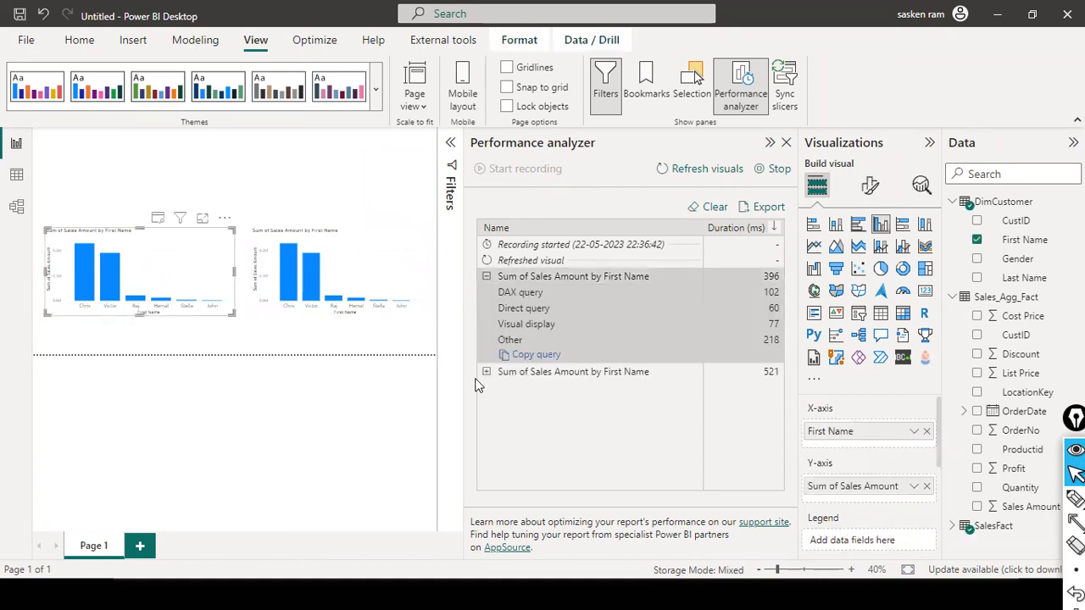
pyautogui.click(486, 372)
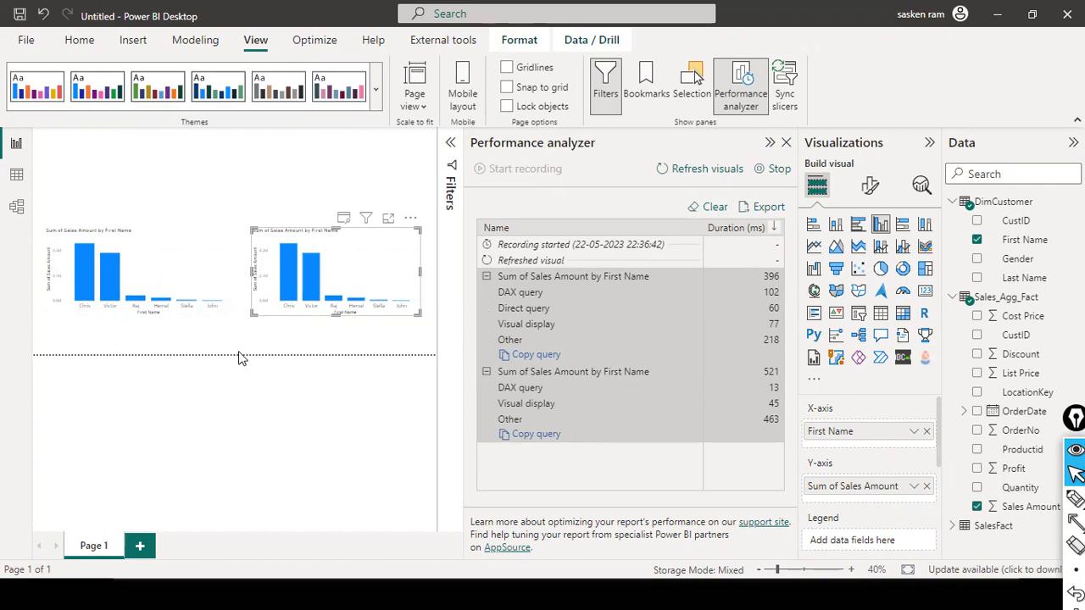
pyautogui.moveTo(124, 223)
pyautogui.mouseDown()
pyautogui.moveTo(255, 243)
pyautogui.moveTo(494, 314)
pyautogui.mouseUp()
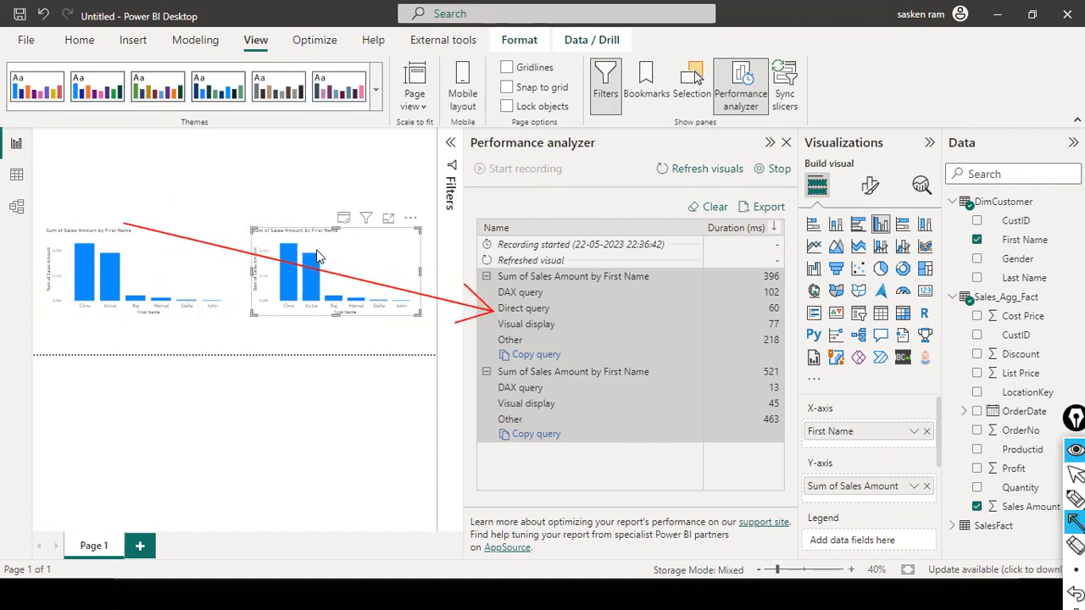
pyautogui.moveTo(339, 249)
pyautogui.mouseDown()
pyautogui.moveTo(494, 402)
pyautogui.moveTo(502, 431)
pyautogui.moveTo(516, 414)
pyautogui.moveTo(475, 382)
pyautogui.mouseUp()
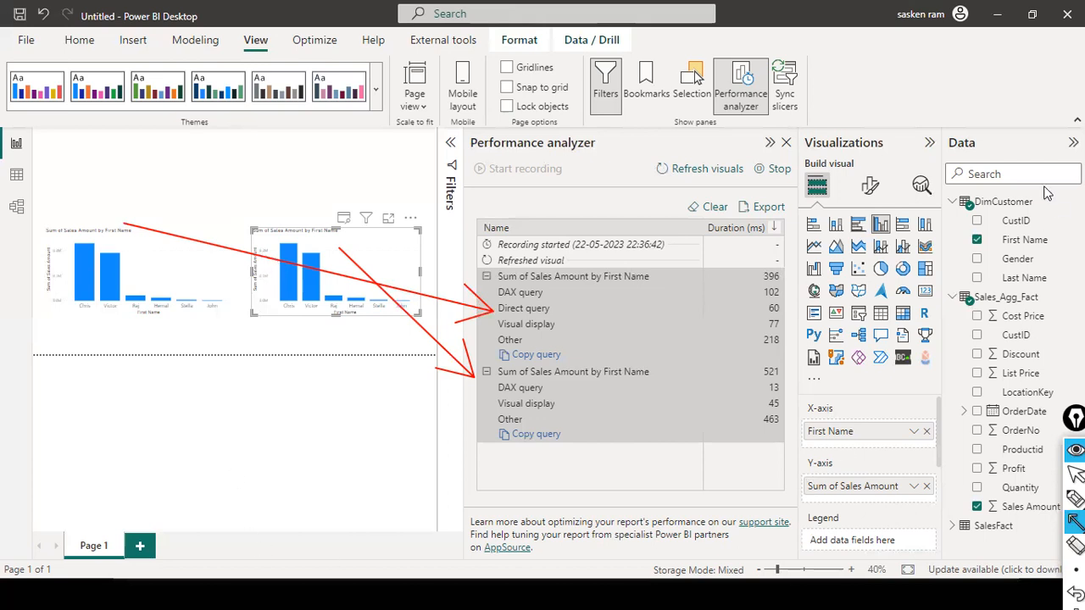
pyautogui.moveTo(89, 507); pyautogui.dragTo(135, 157)
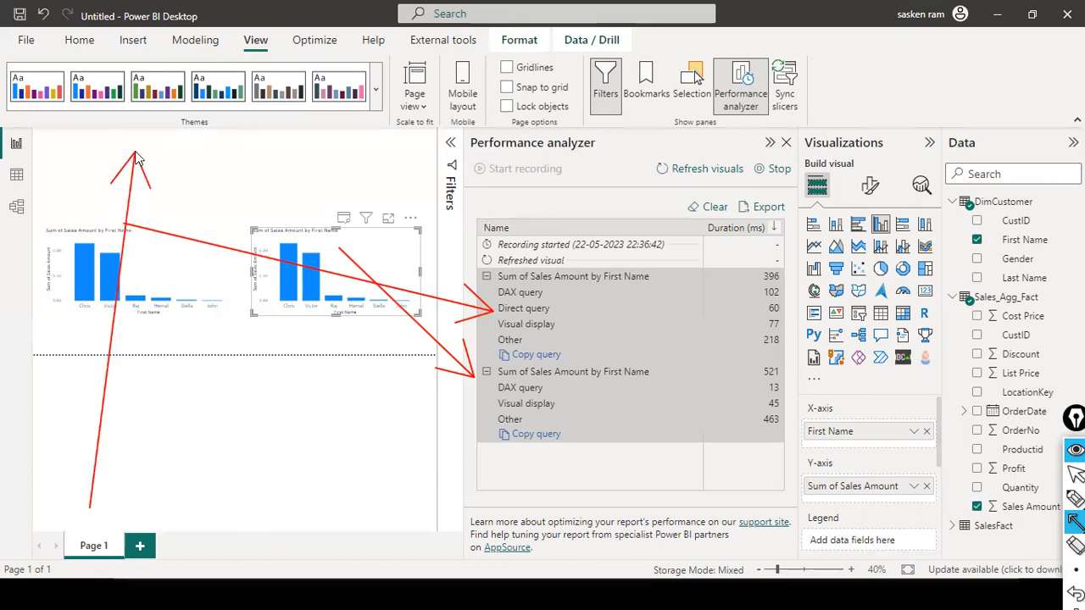
pyautogui.press('Escape')
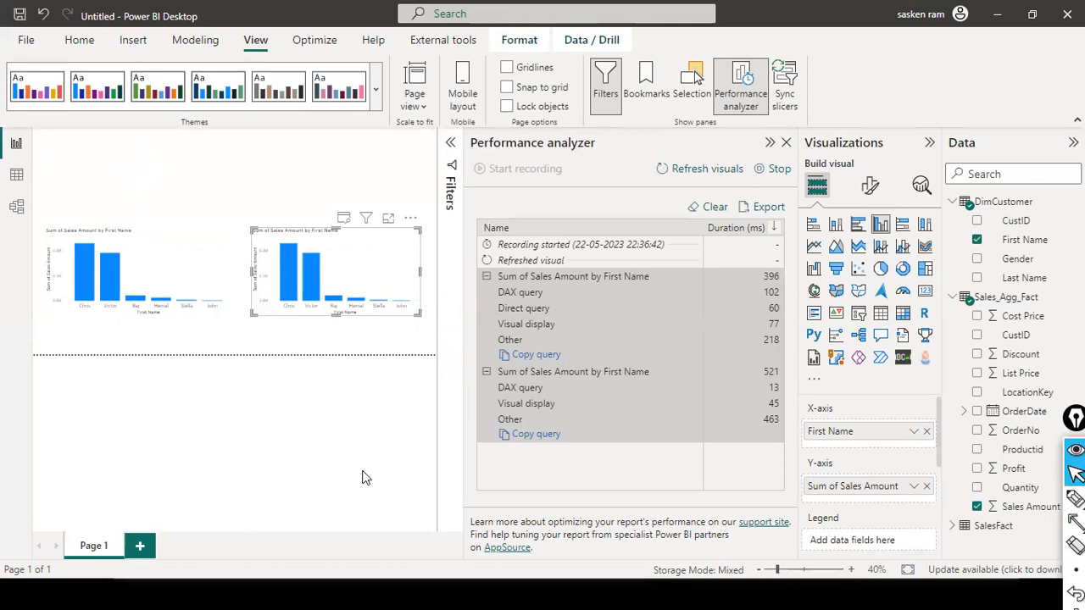